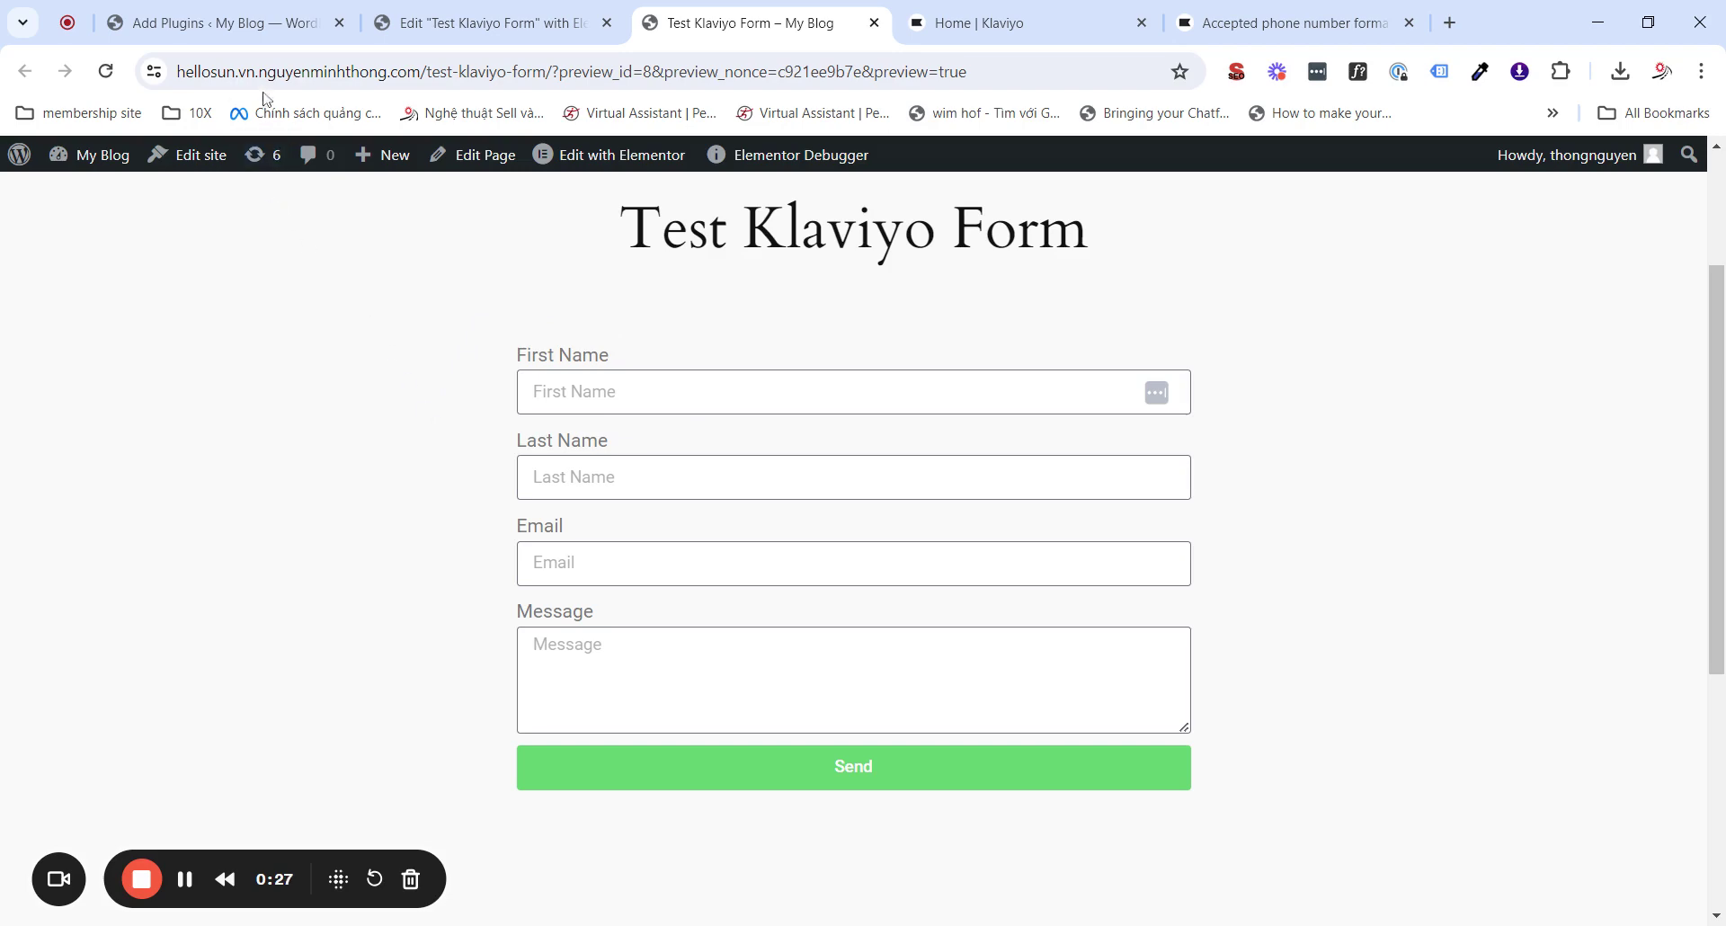
# - Search the WordPress plugin directory for "klaviyo" to locate the Include Klaviyo for Elementor pro plugin
pyautogui.click(262, 25)
pyautogui.scroll(-3, 732, 406)
pyautogui.scroll(3, 701, 557)
pyautogui.click(1411, 398)
pyautogui.write('kla')
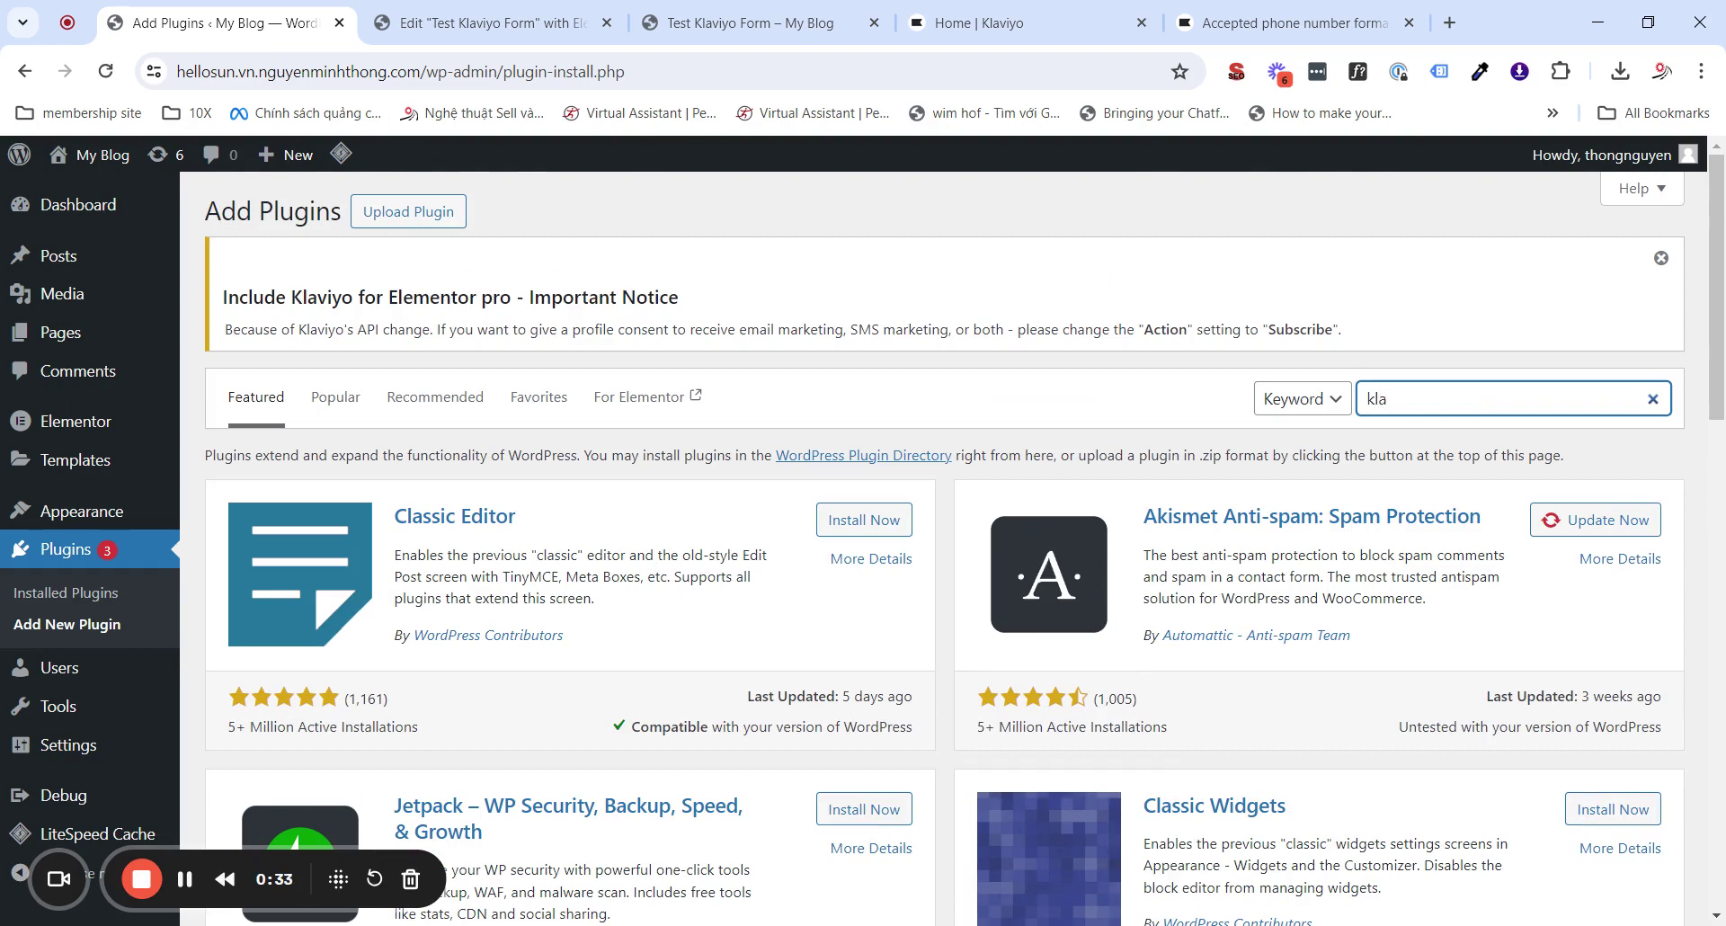
pyautogui.write('viyo')
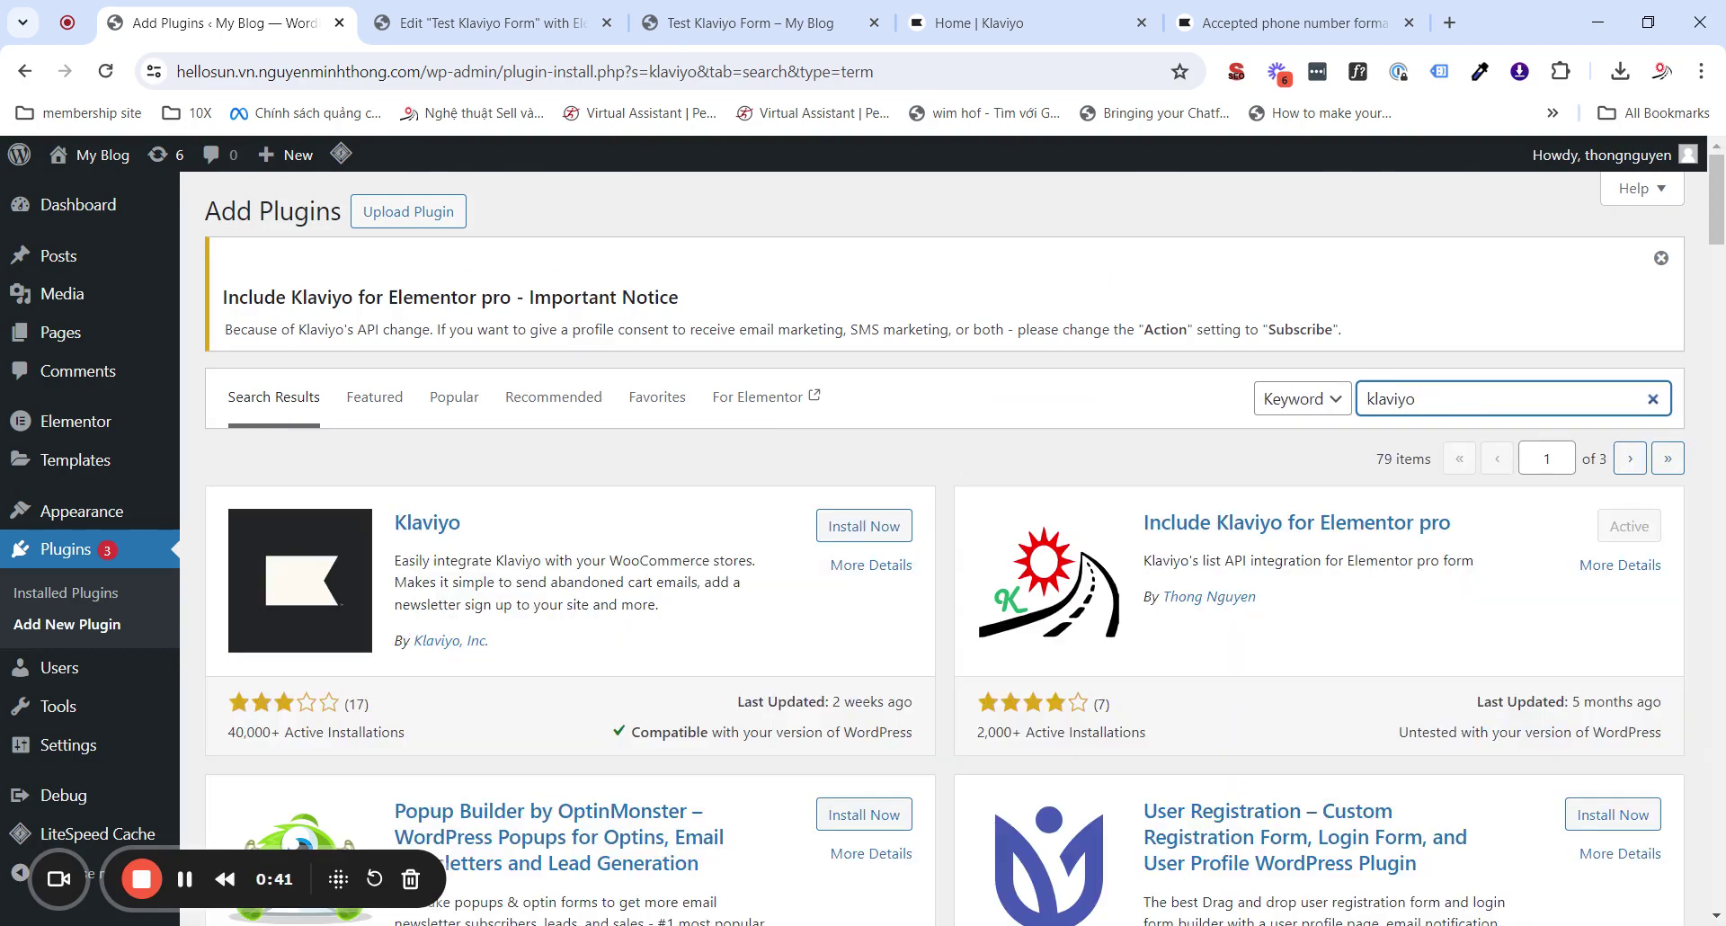
pyautogui.scroll(-1, 849, 494)
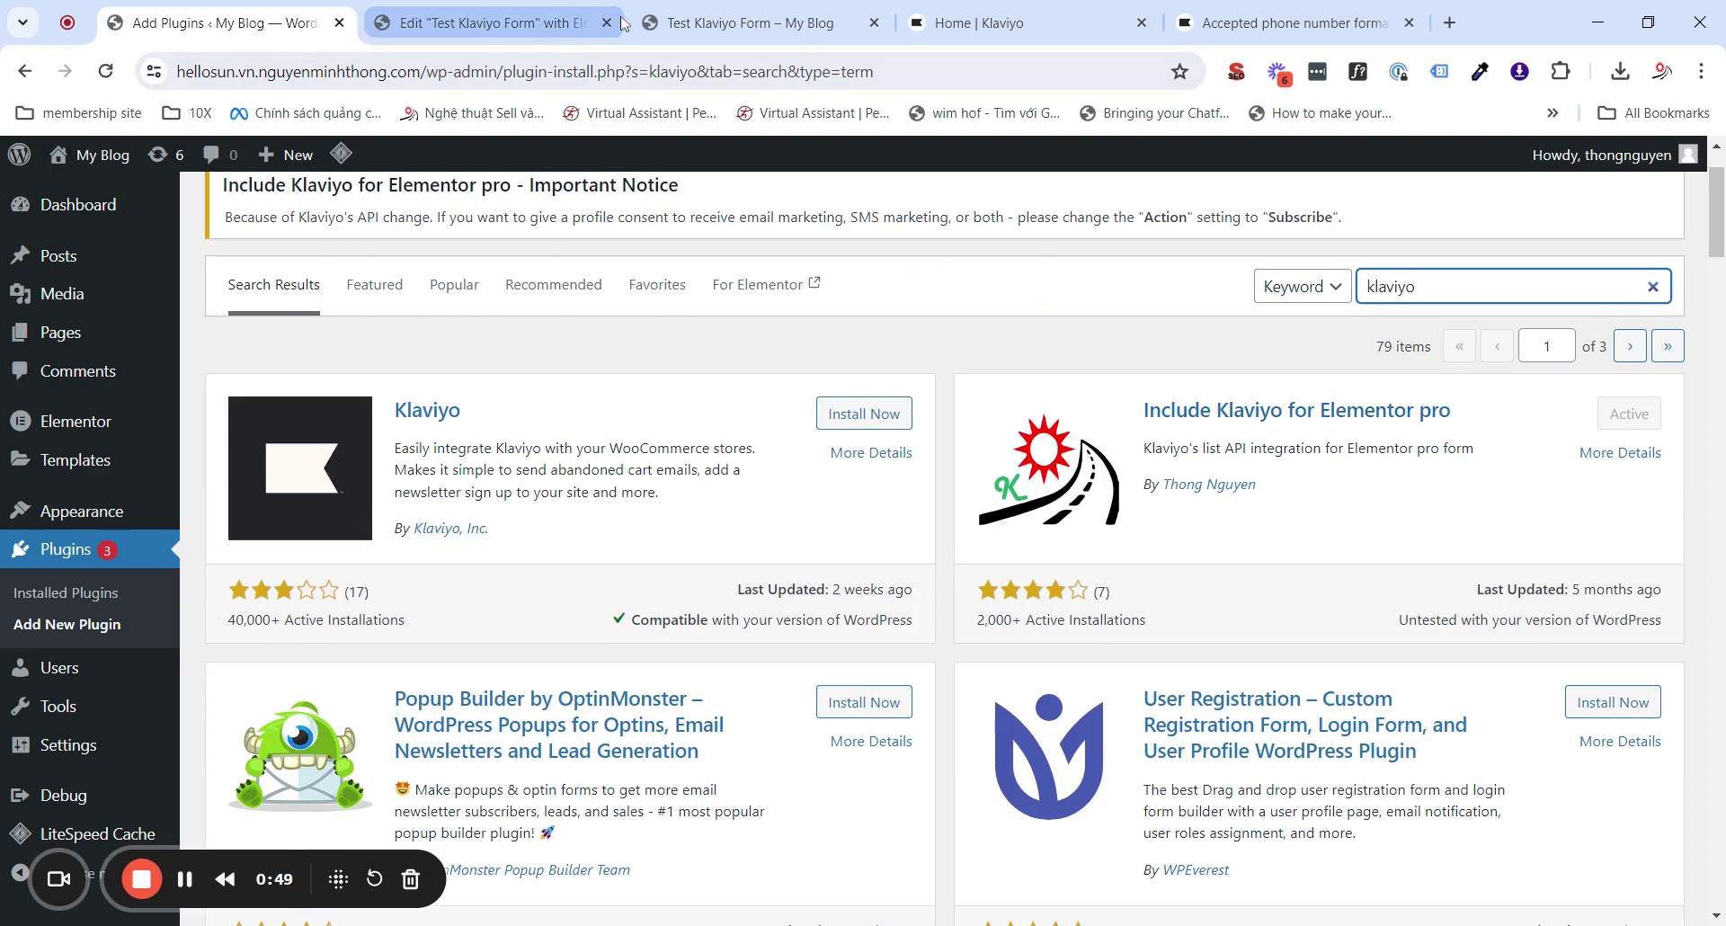
# - Switch to the Elementor editor of the Test Klaviyo Form page and reselect the form widget for editing
pyautogui.click(728, 23)
pyautogui.click(489, 27)
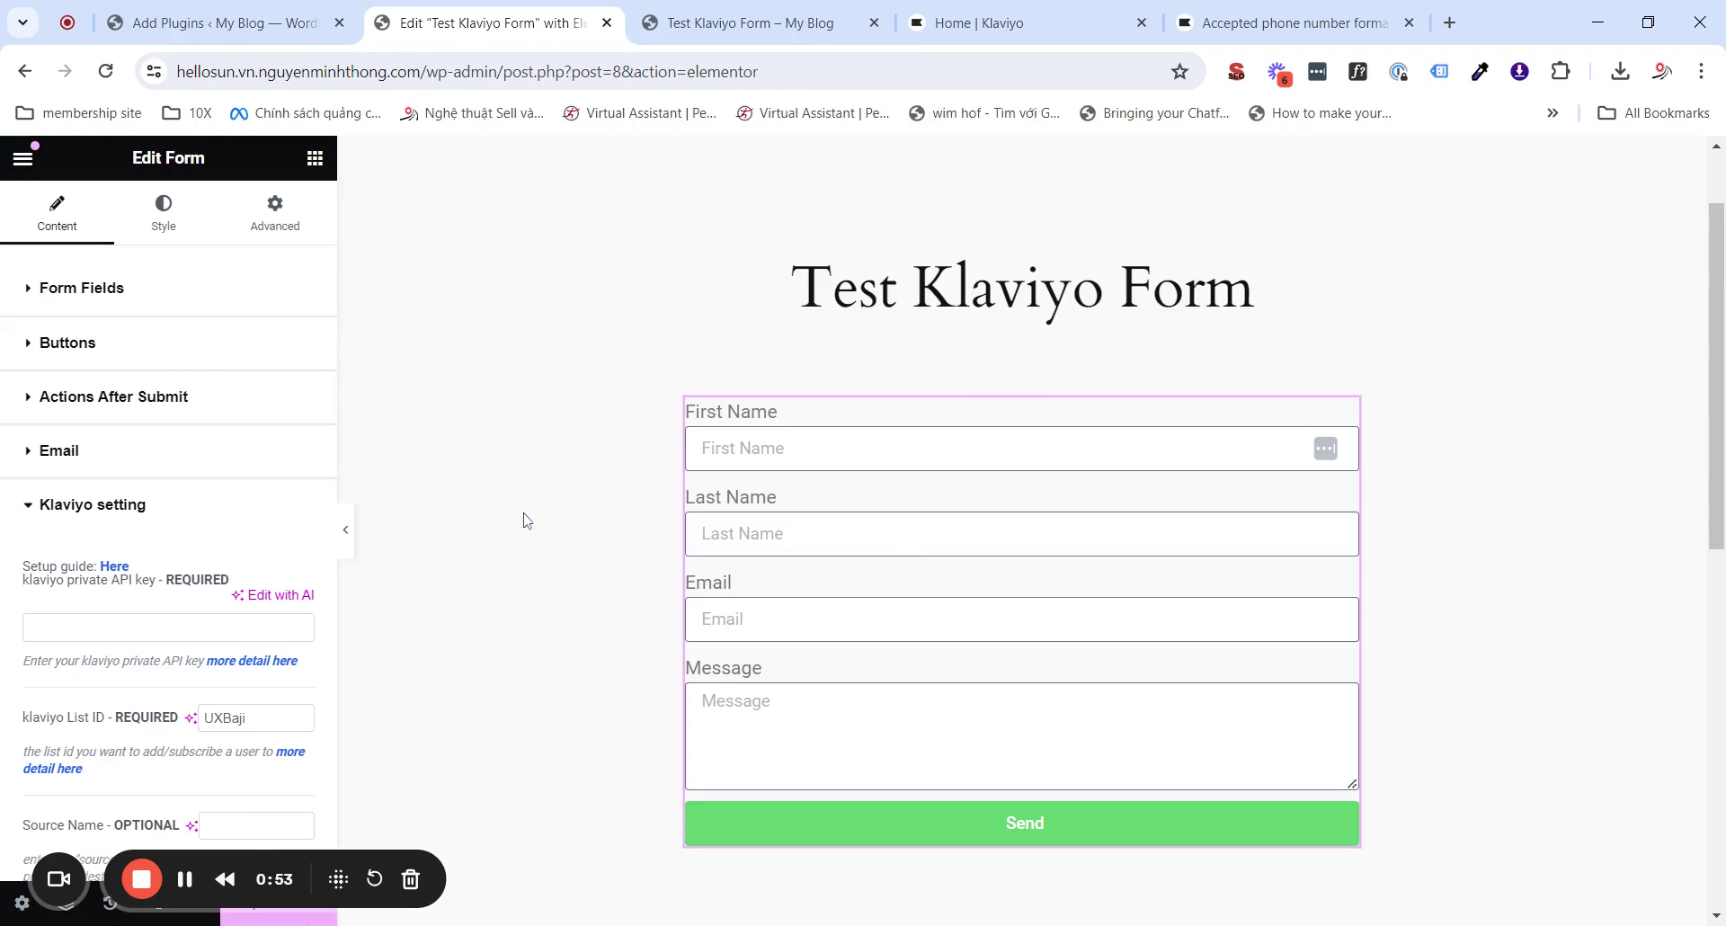
pyautogui.scroll(-3, 525, 520)
pyautogui.scroll(3, 526, 520)
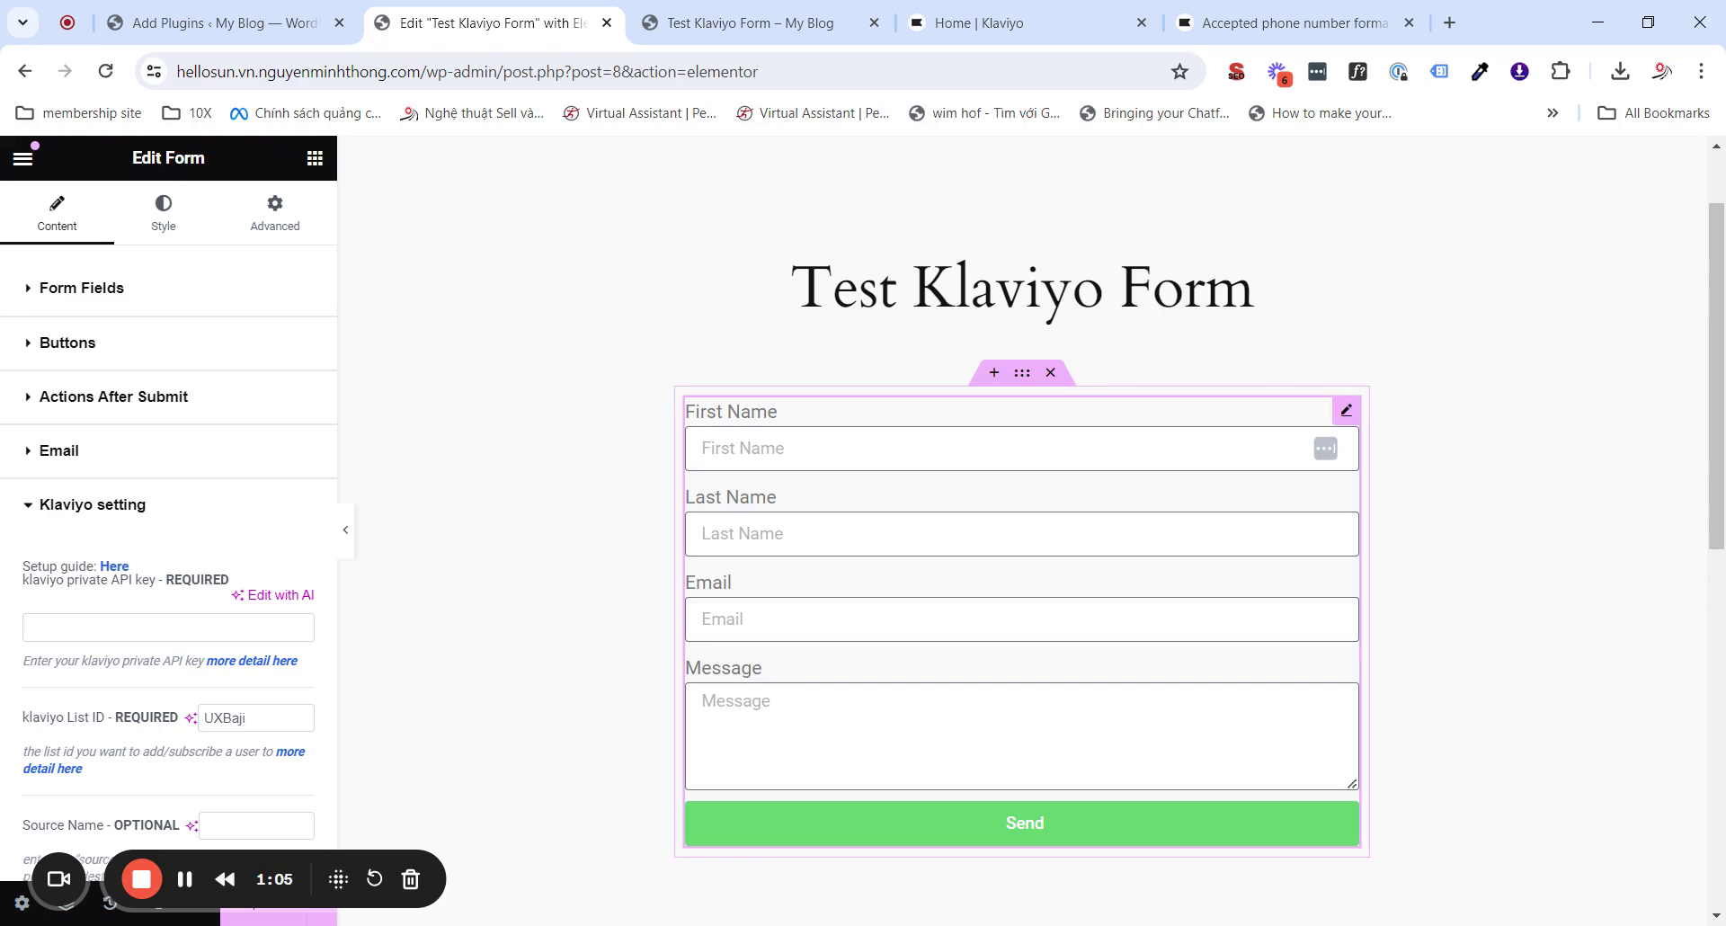
pyautogui.click(616, 503)
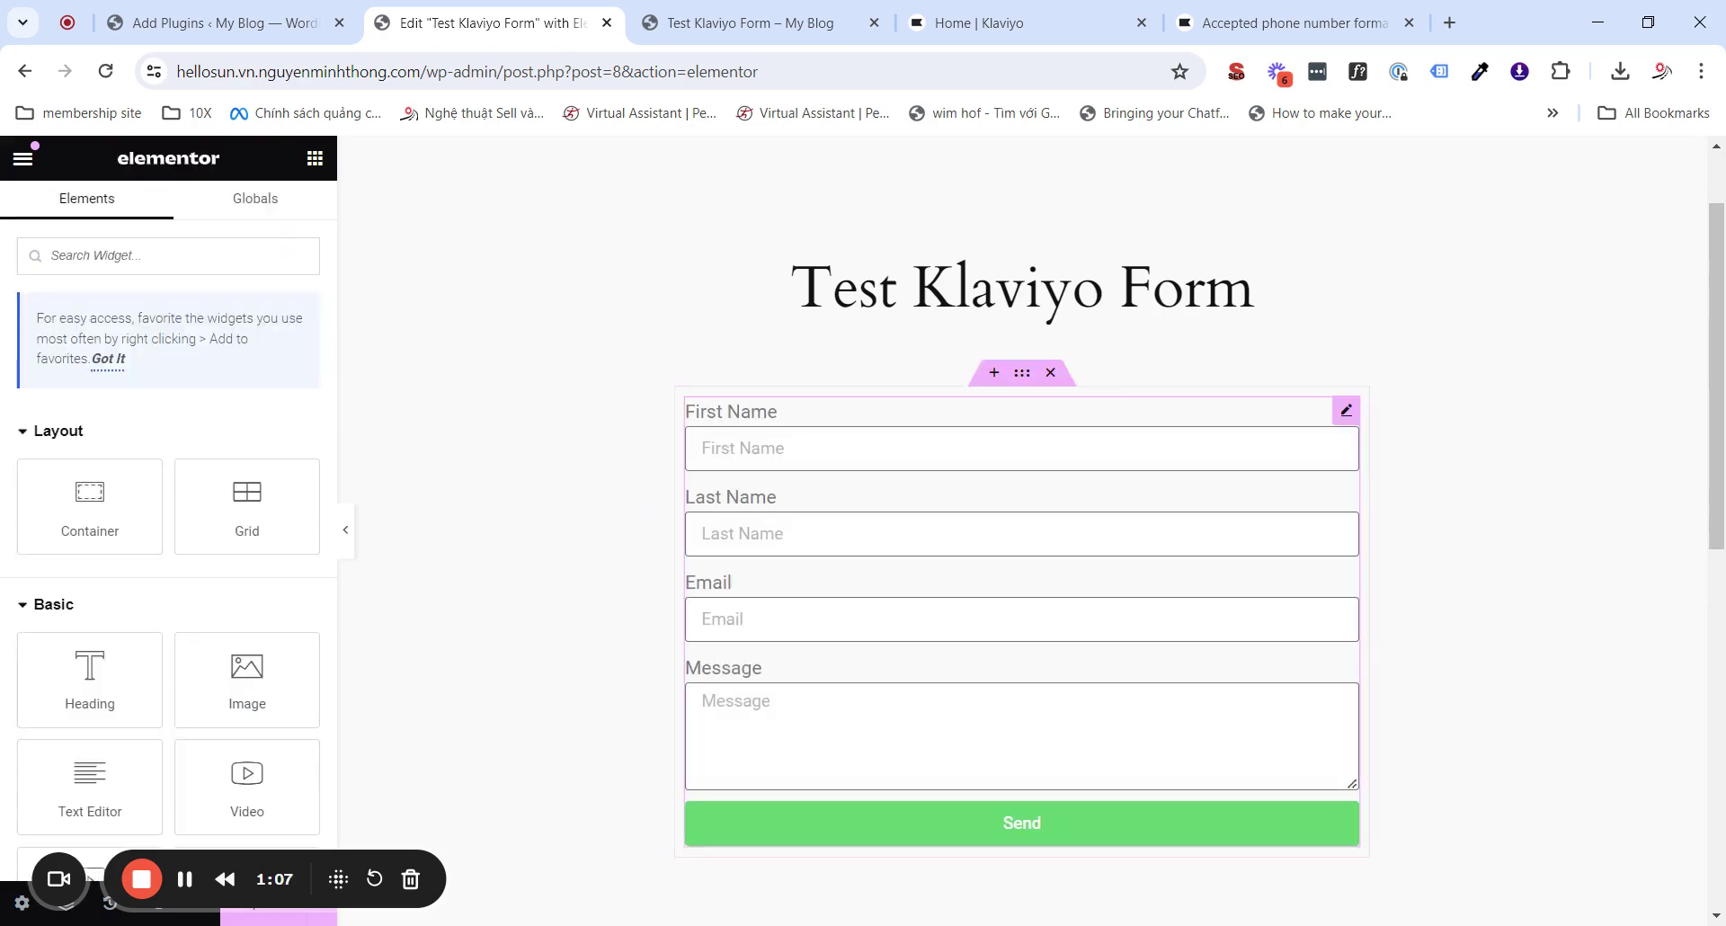
pyautogui.click(703, 447)
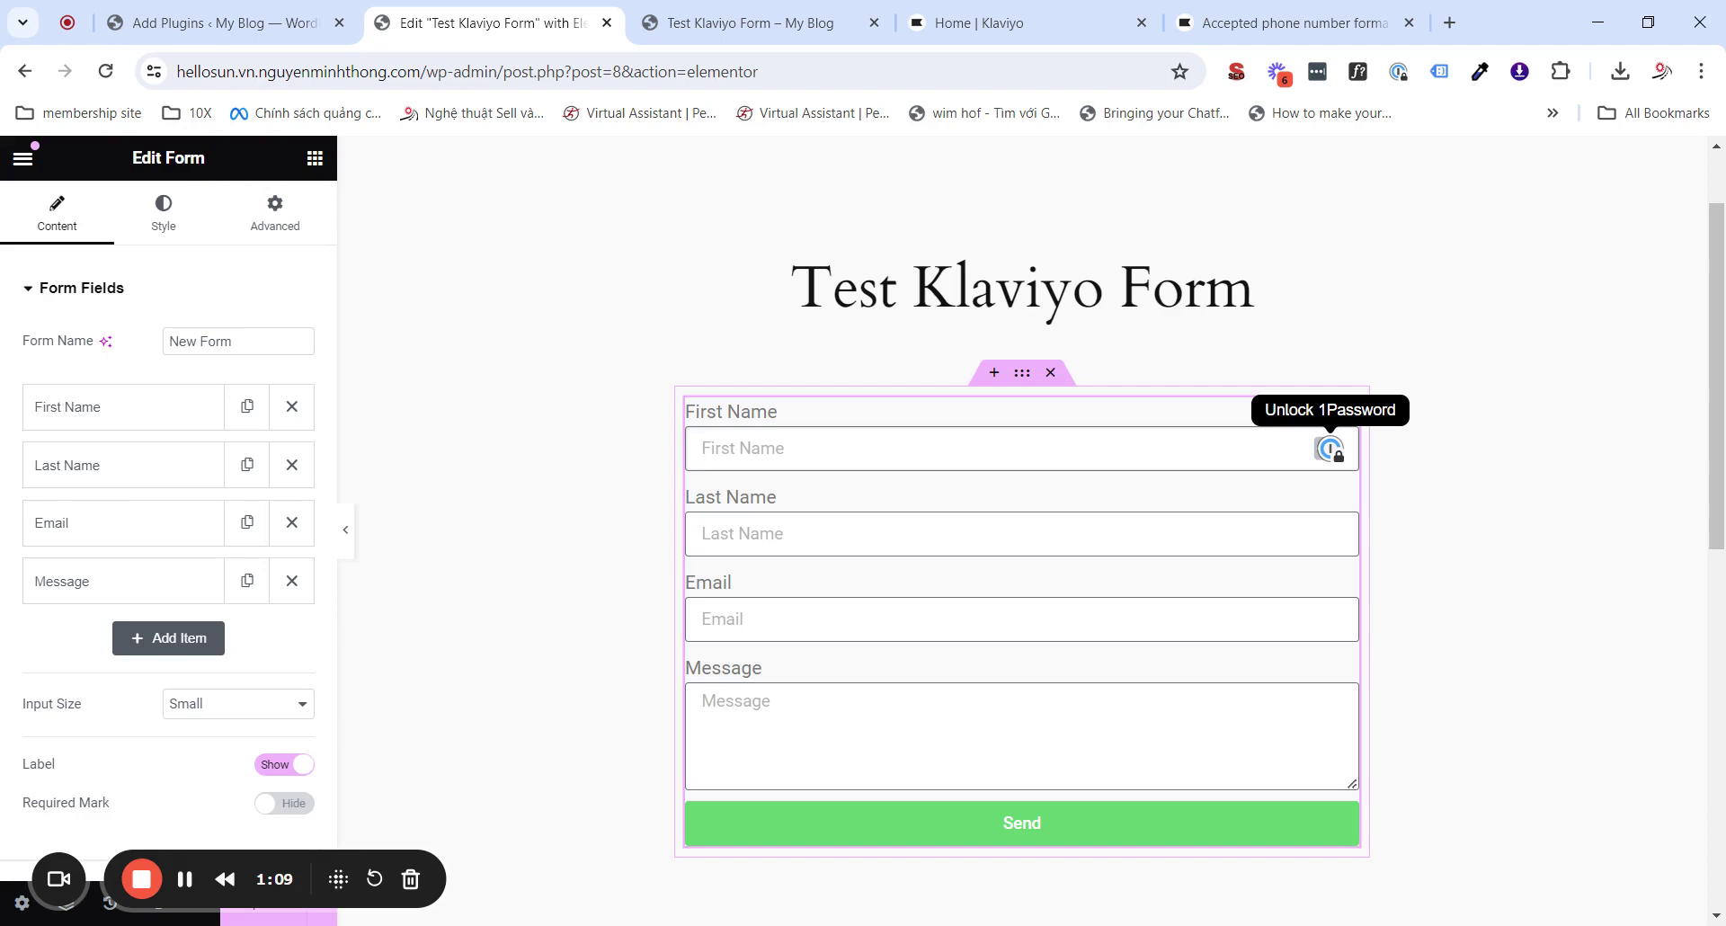
# - Remove the Klaviyo action from the form's Actions After Submit
pyautogui.scroll(-3, 117, 585)
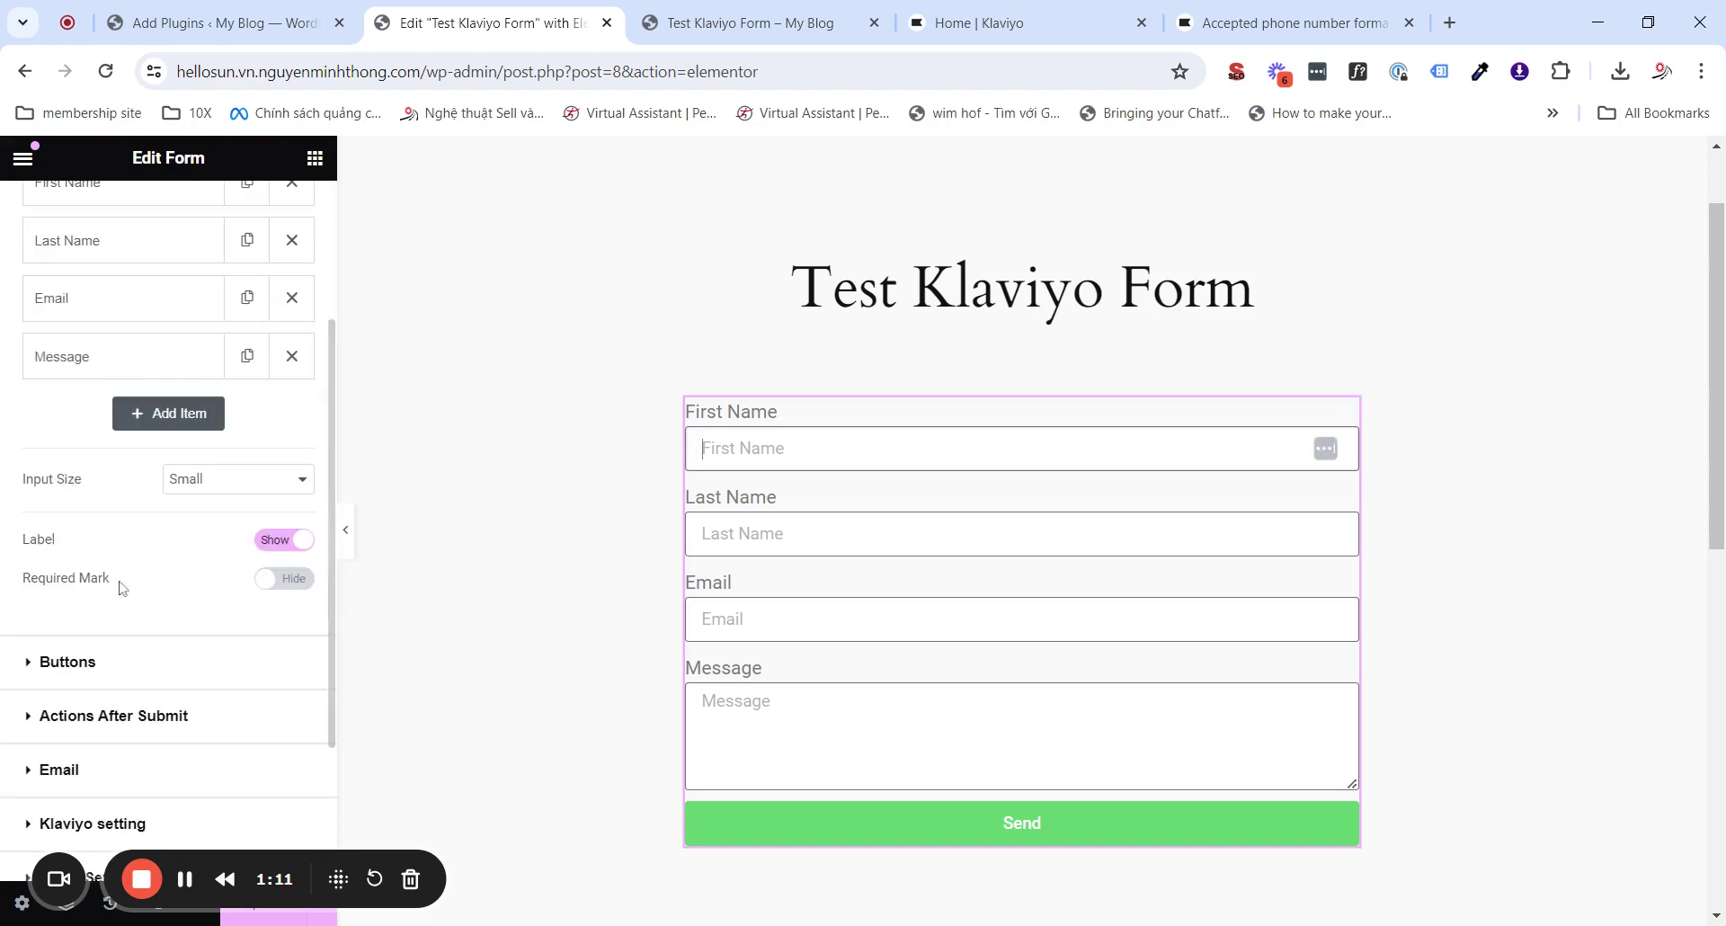
pyautogui.scroll(-3, 124, 588)
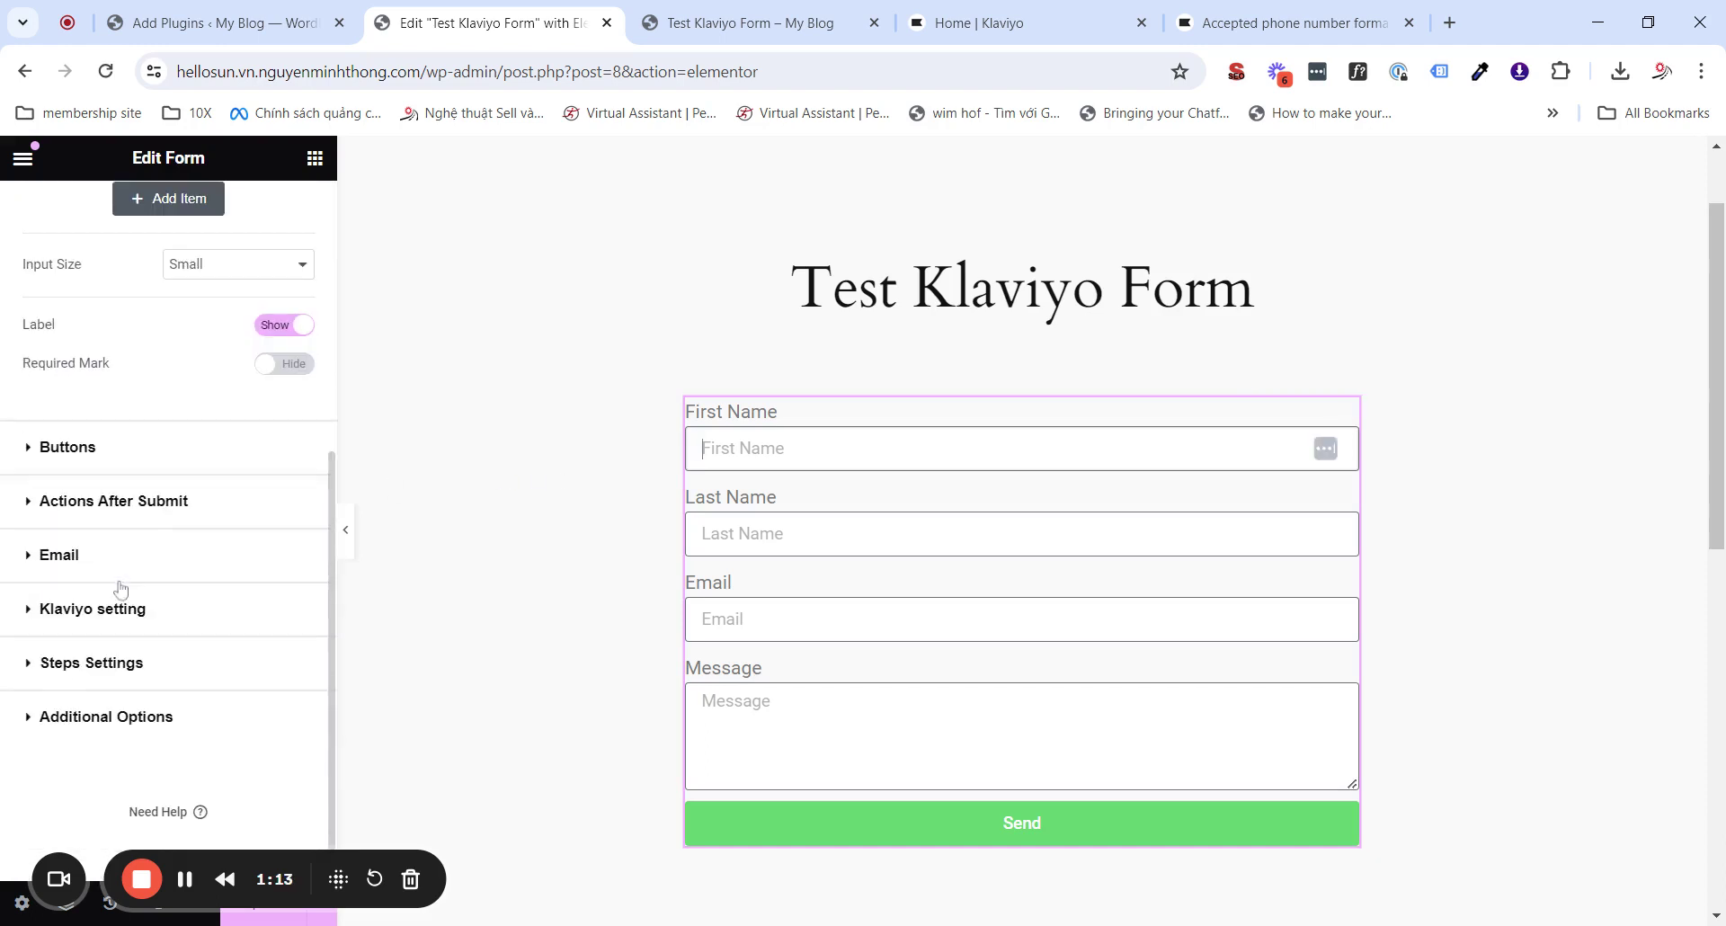
pyautogui.click(115, 503)
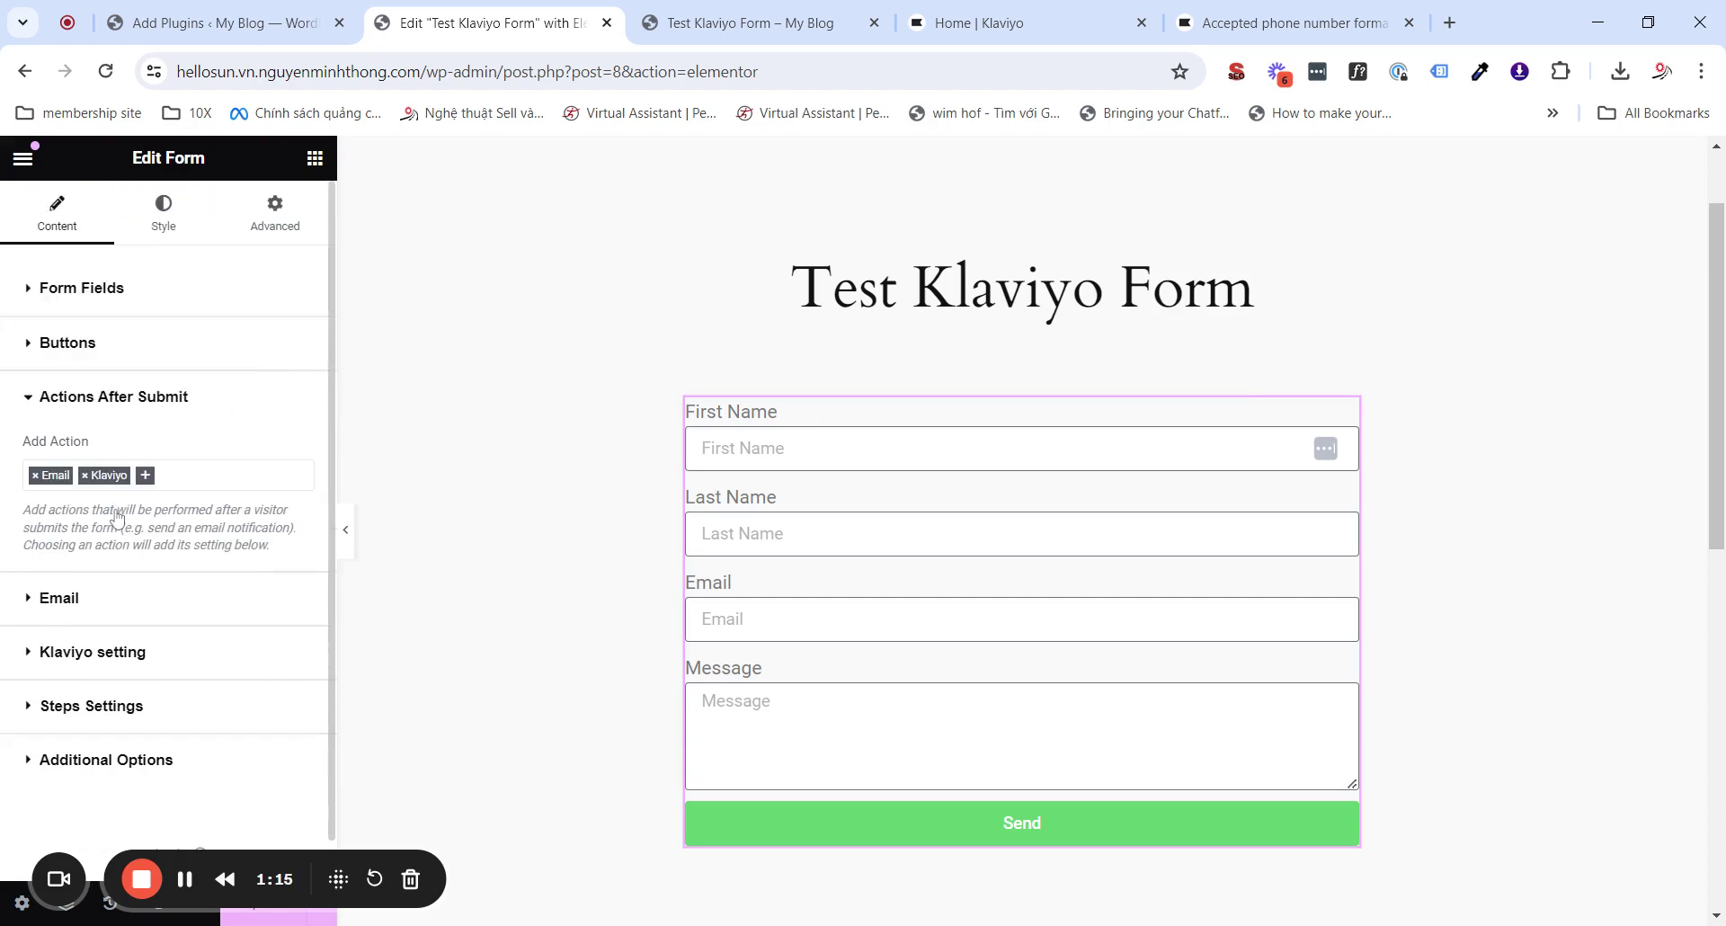
pyautogui.click(86, 476)
pyautogui.click(458, 586)
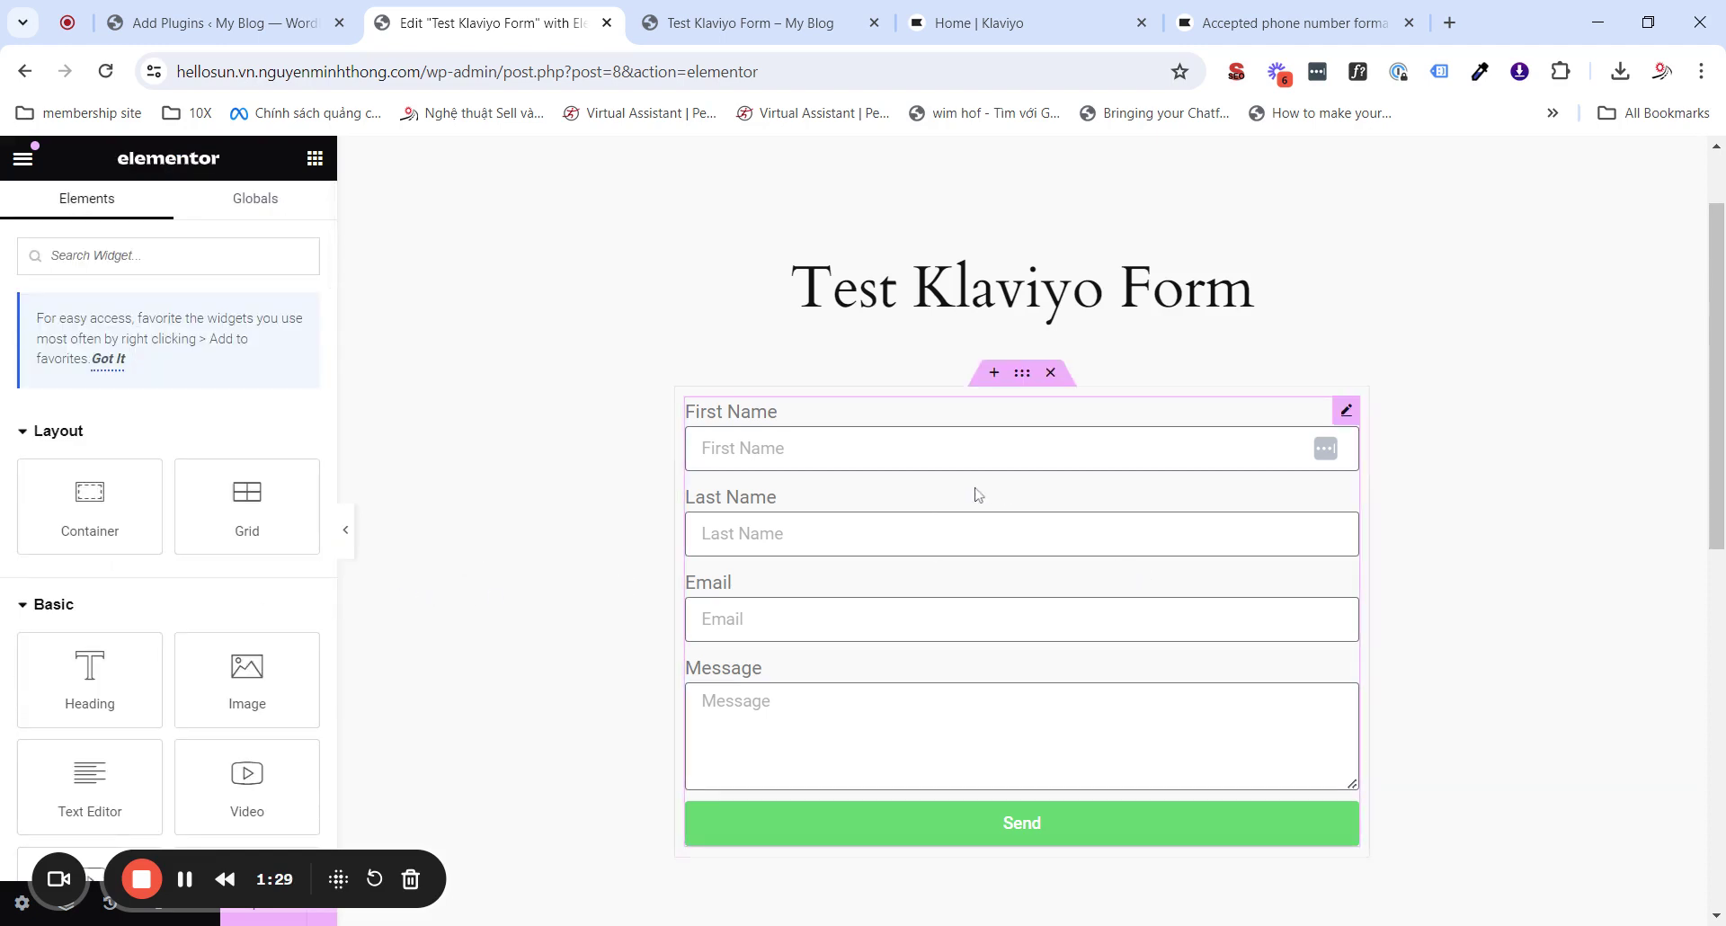
# - Add Klaviyo to the form's Actions After Submit alongside the Email action
pyautogui.click(853, 494)
pyautogui.scroll(-4, 164, 566)
pyautogui.click(110, 610)
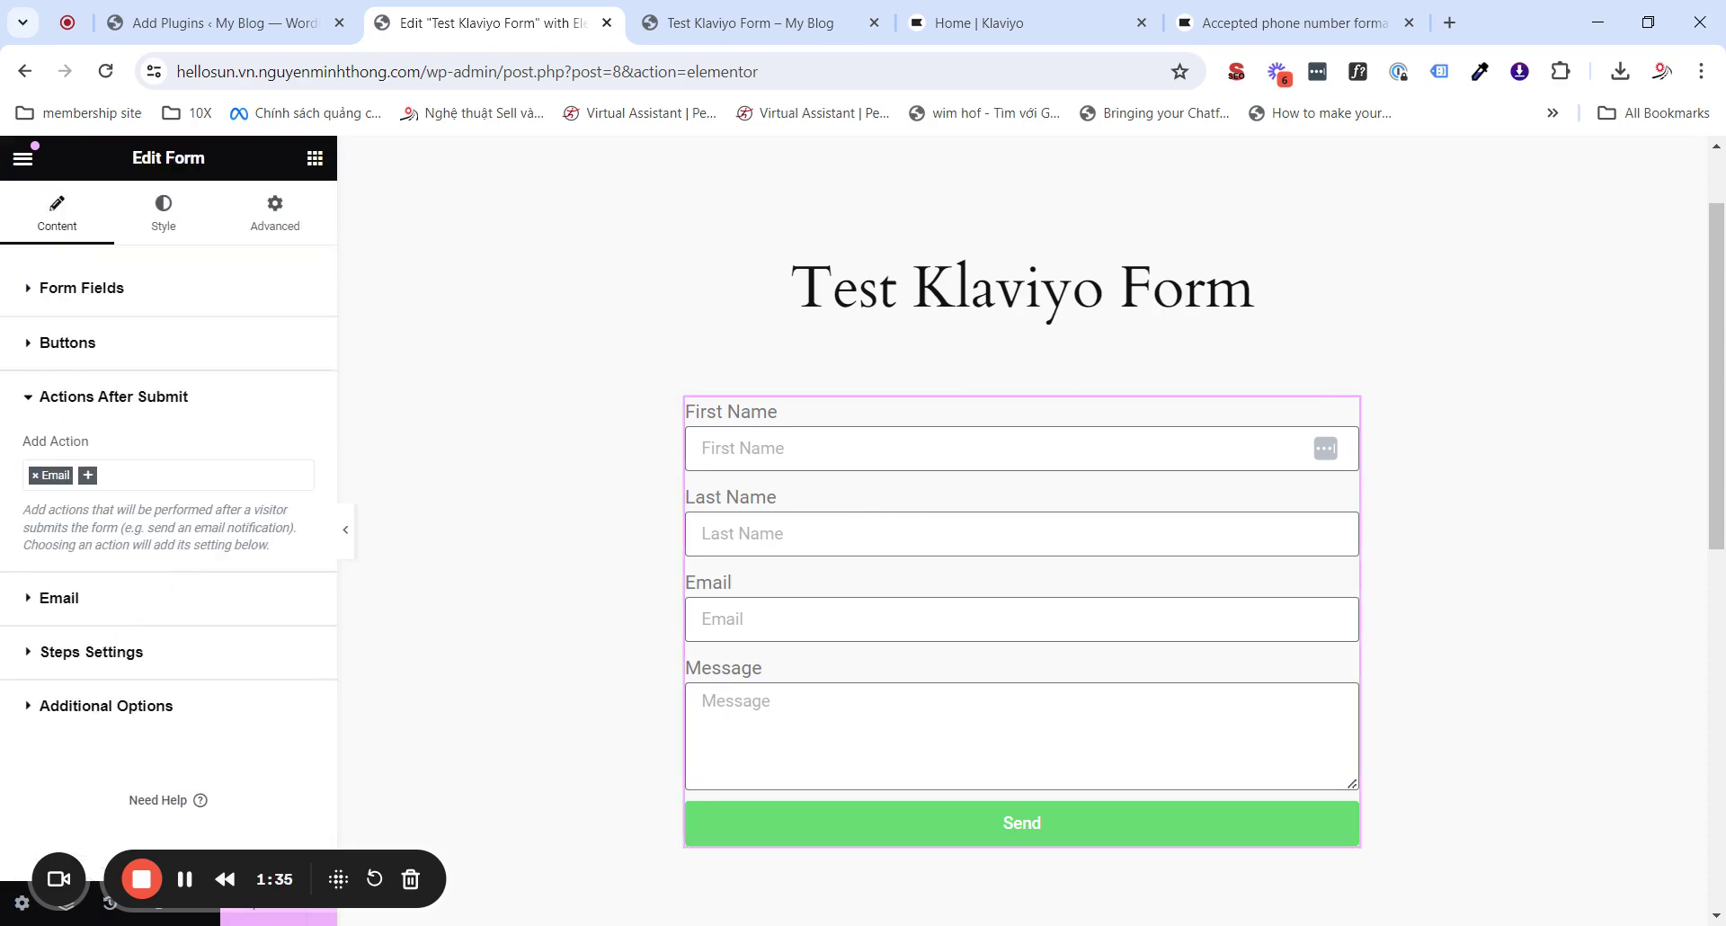
pyautogui.click(87, 476)
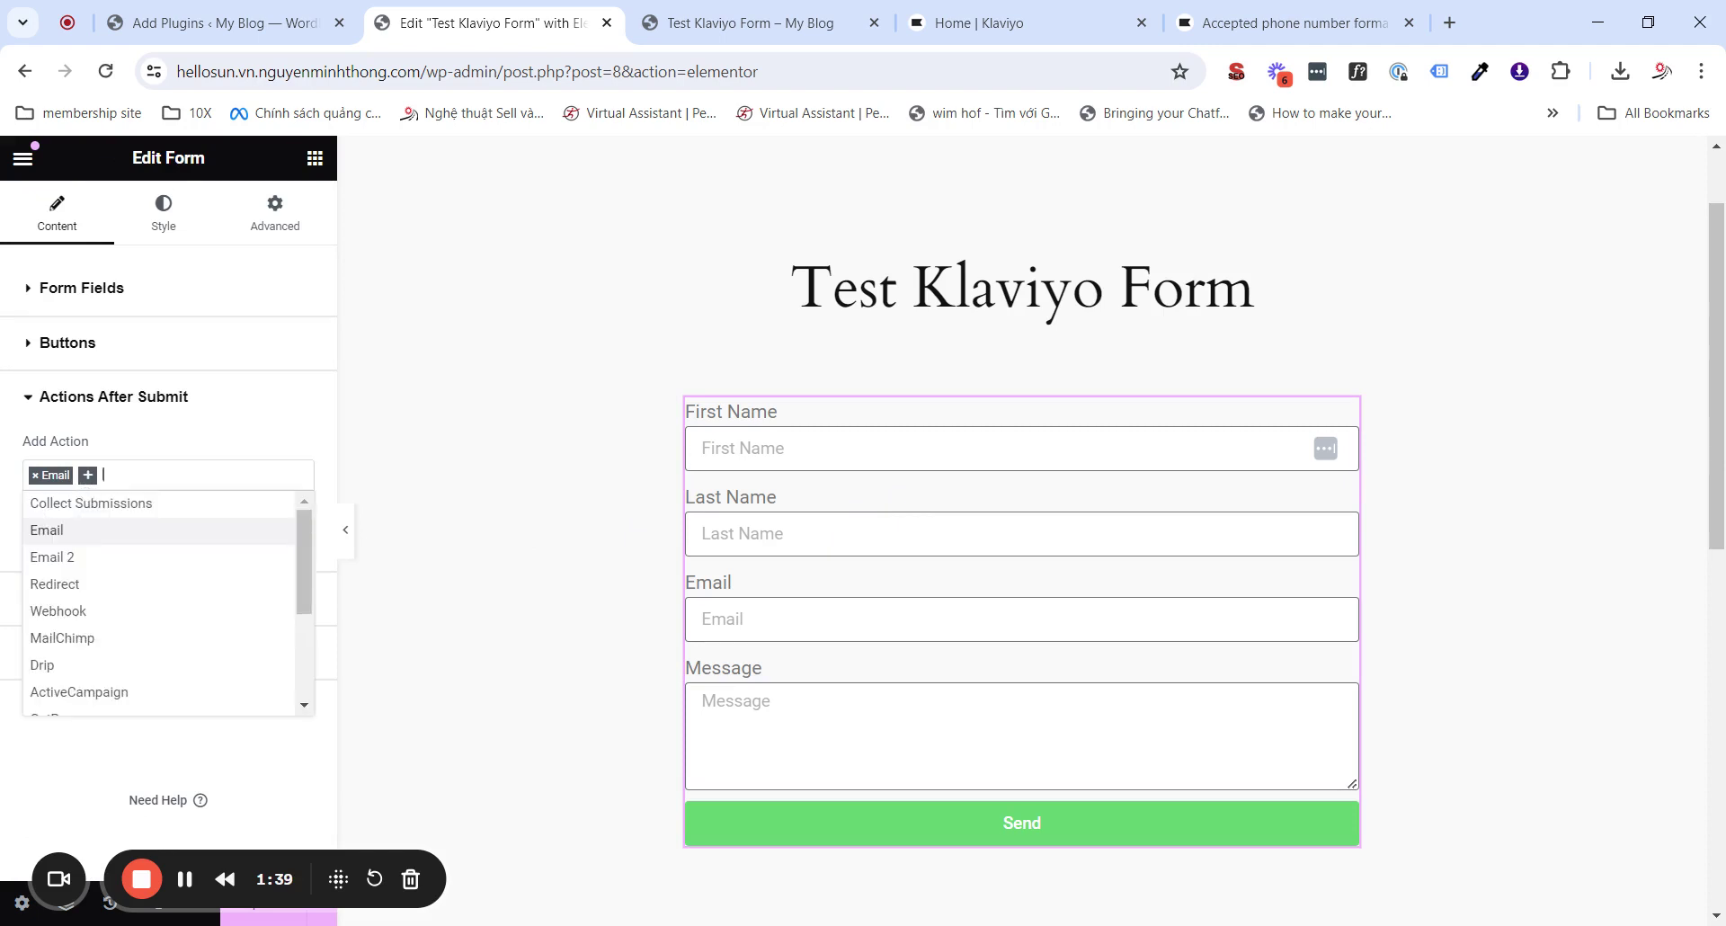
pyautogui.scroll(-3, 96, 597)
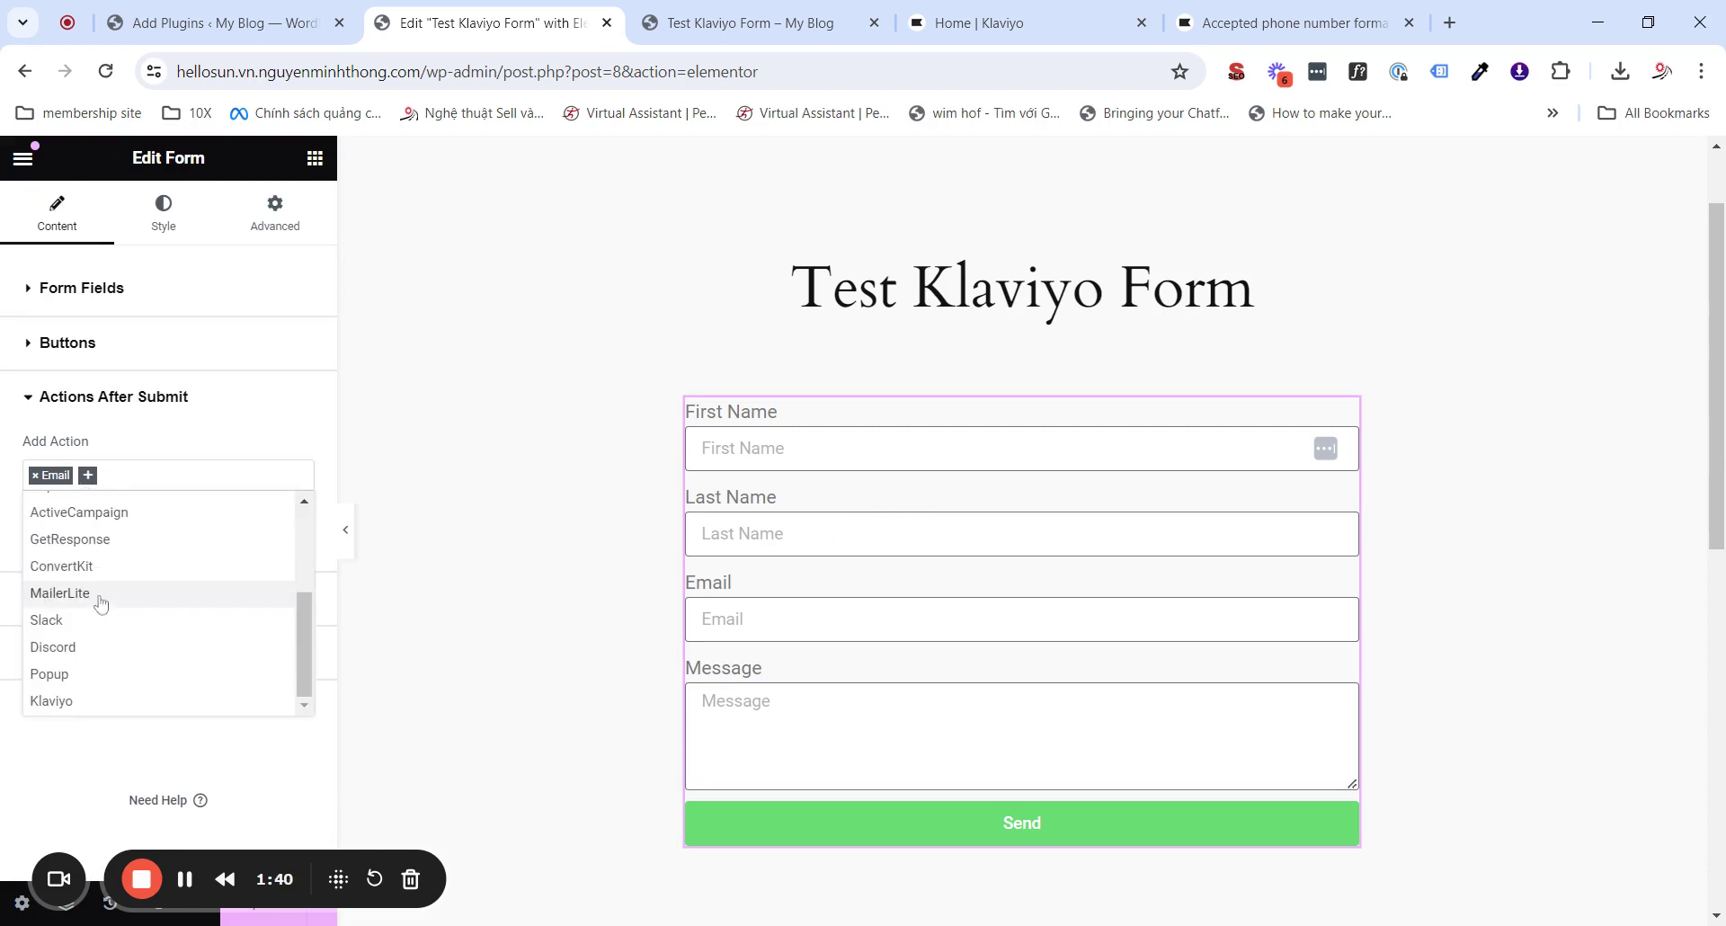
pyautogui.click(53, 707)
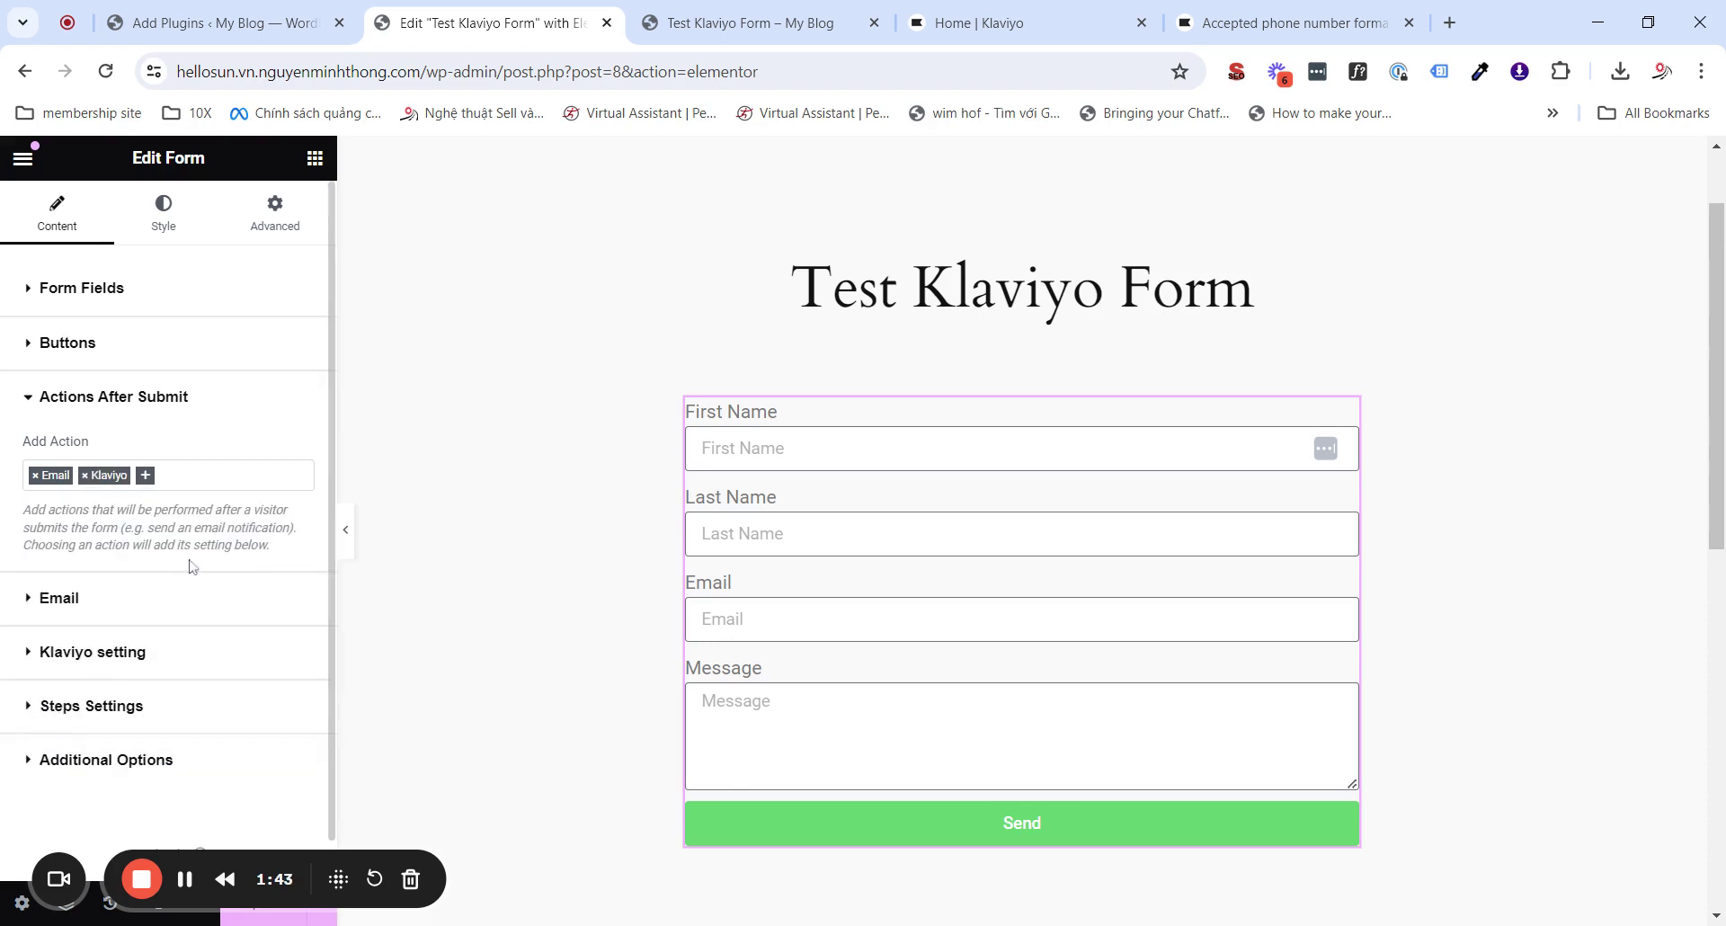
# - Open the form's Klaviyo settings and view the linked setup guide video and private API key article
pyautogui.scroll(-1, 147, 598)
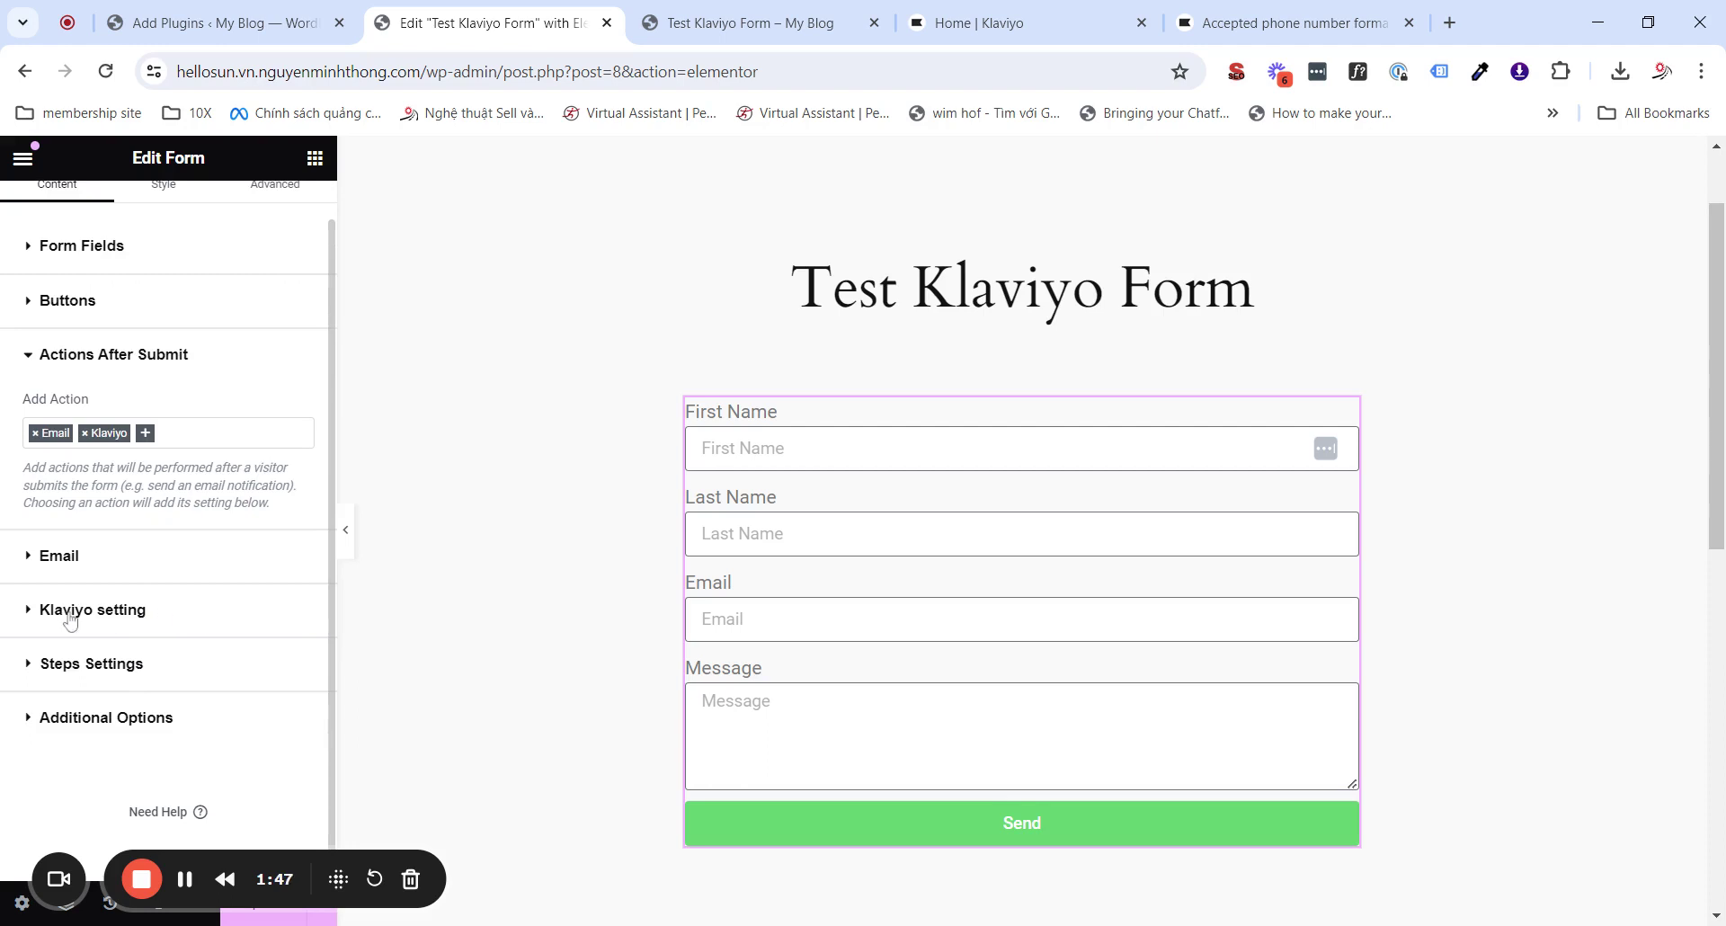
pyautogui.click(137, 611)
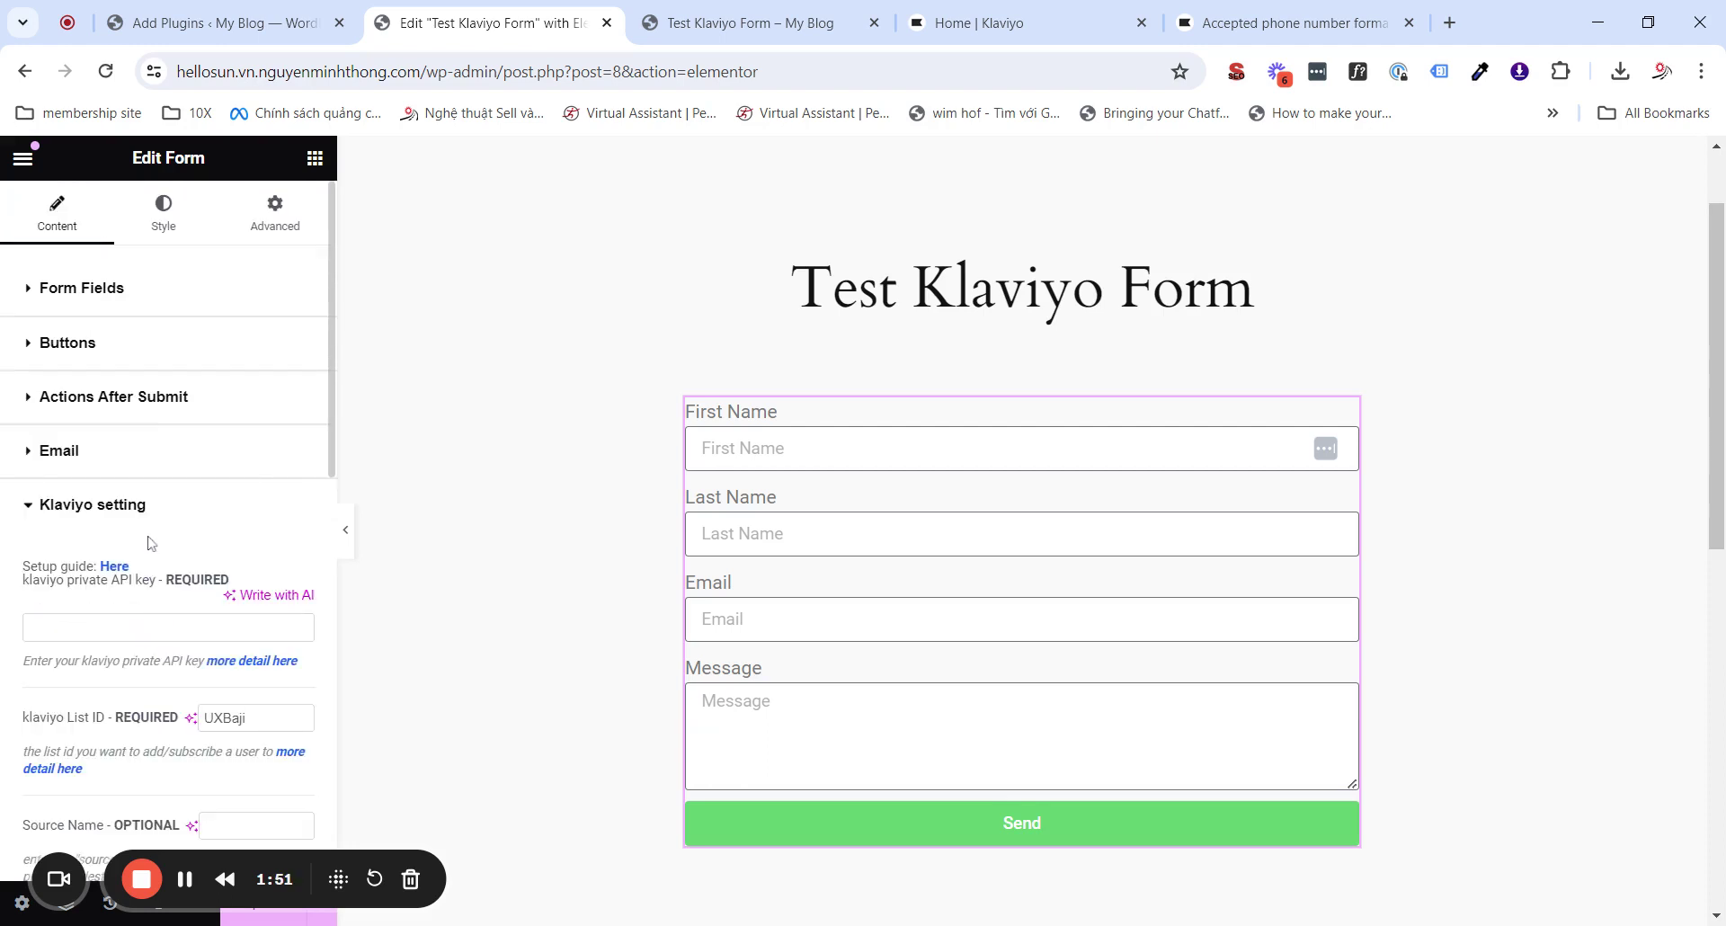
pyautogui.scroll(-1, 149, 542)
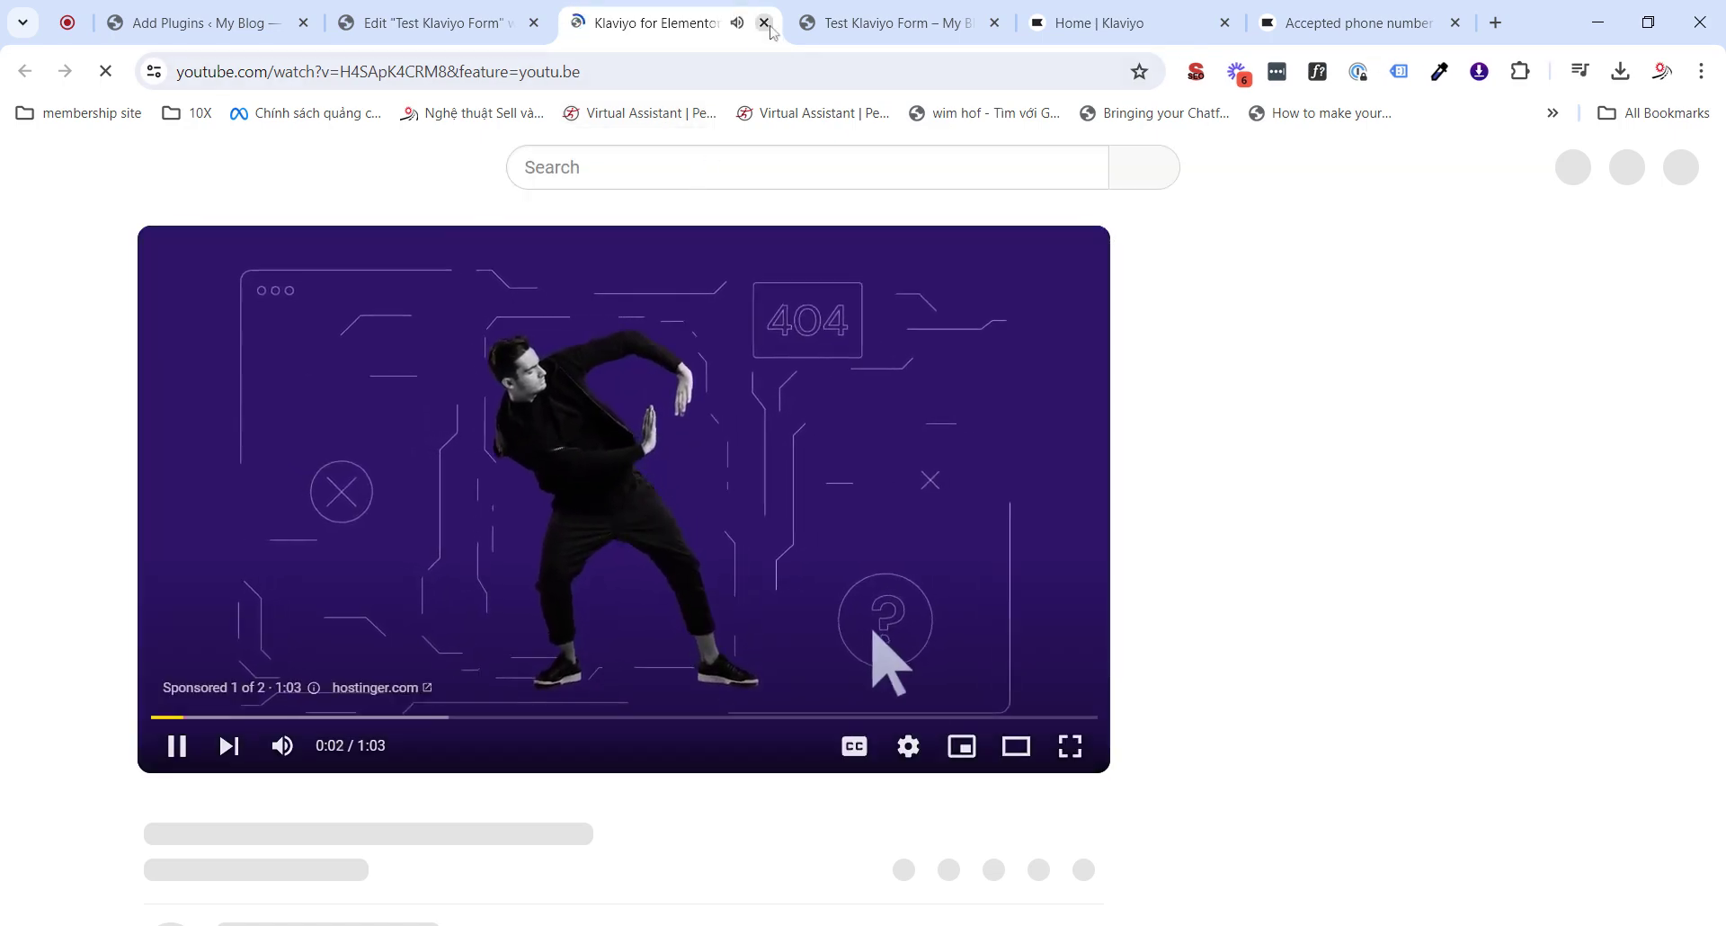
pyautogui.hotkey('ctrl', 'w')
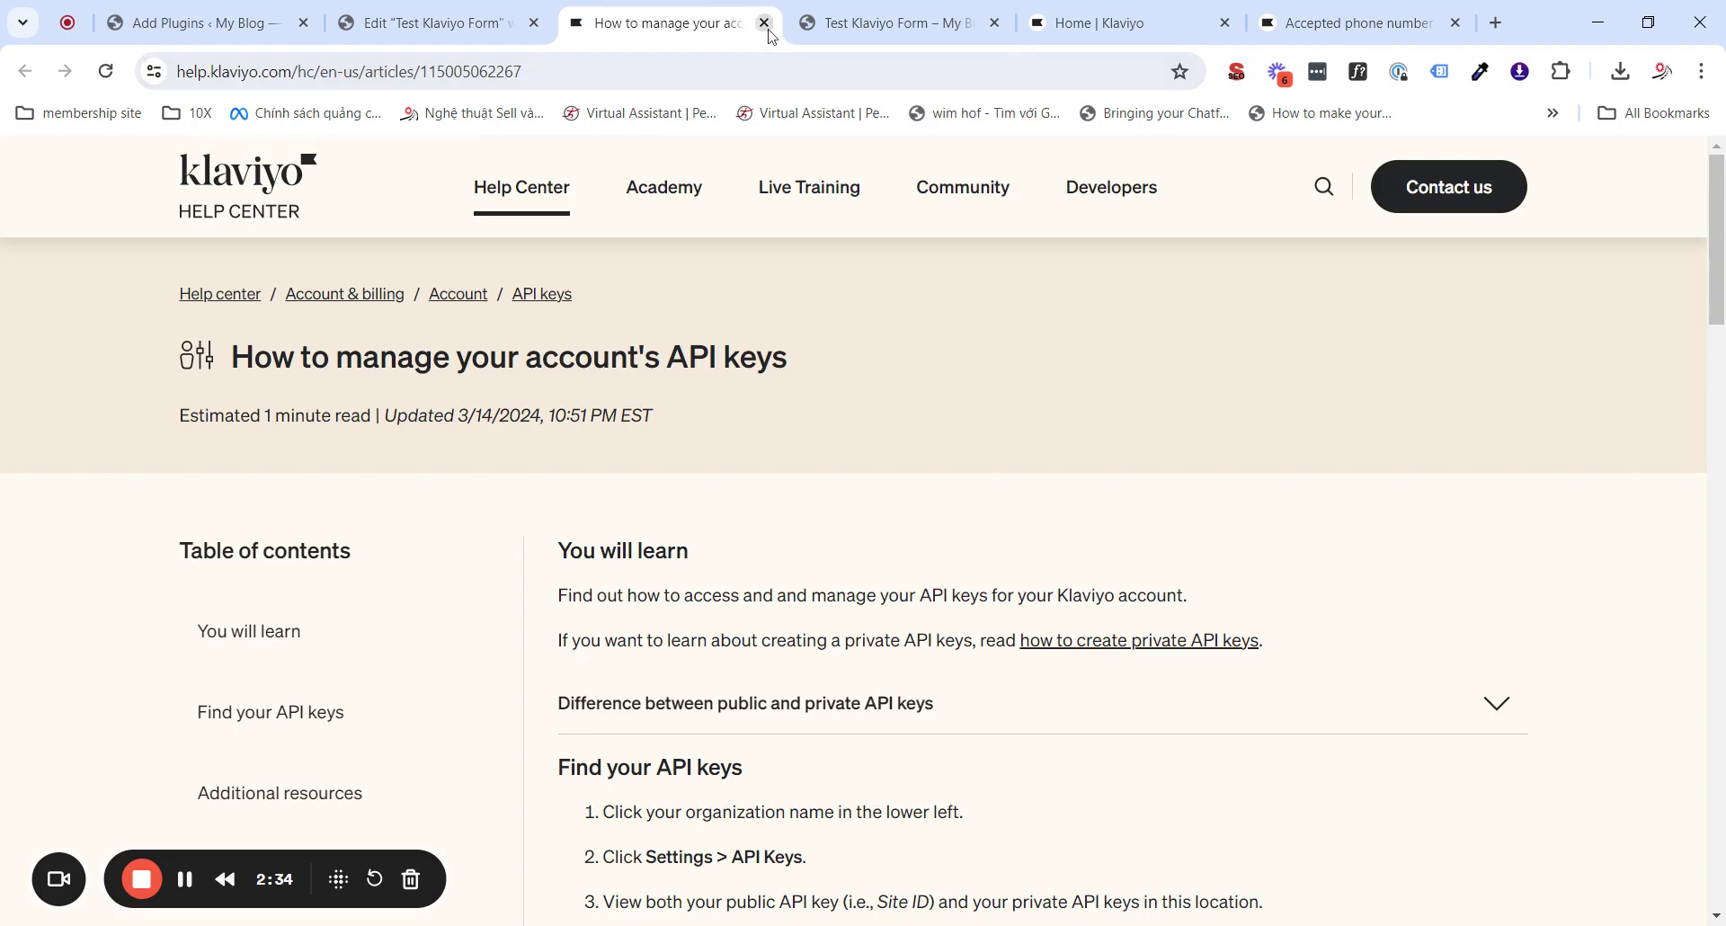
pyautogui.click(765, 24)
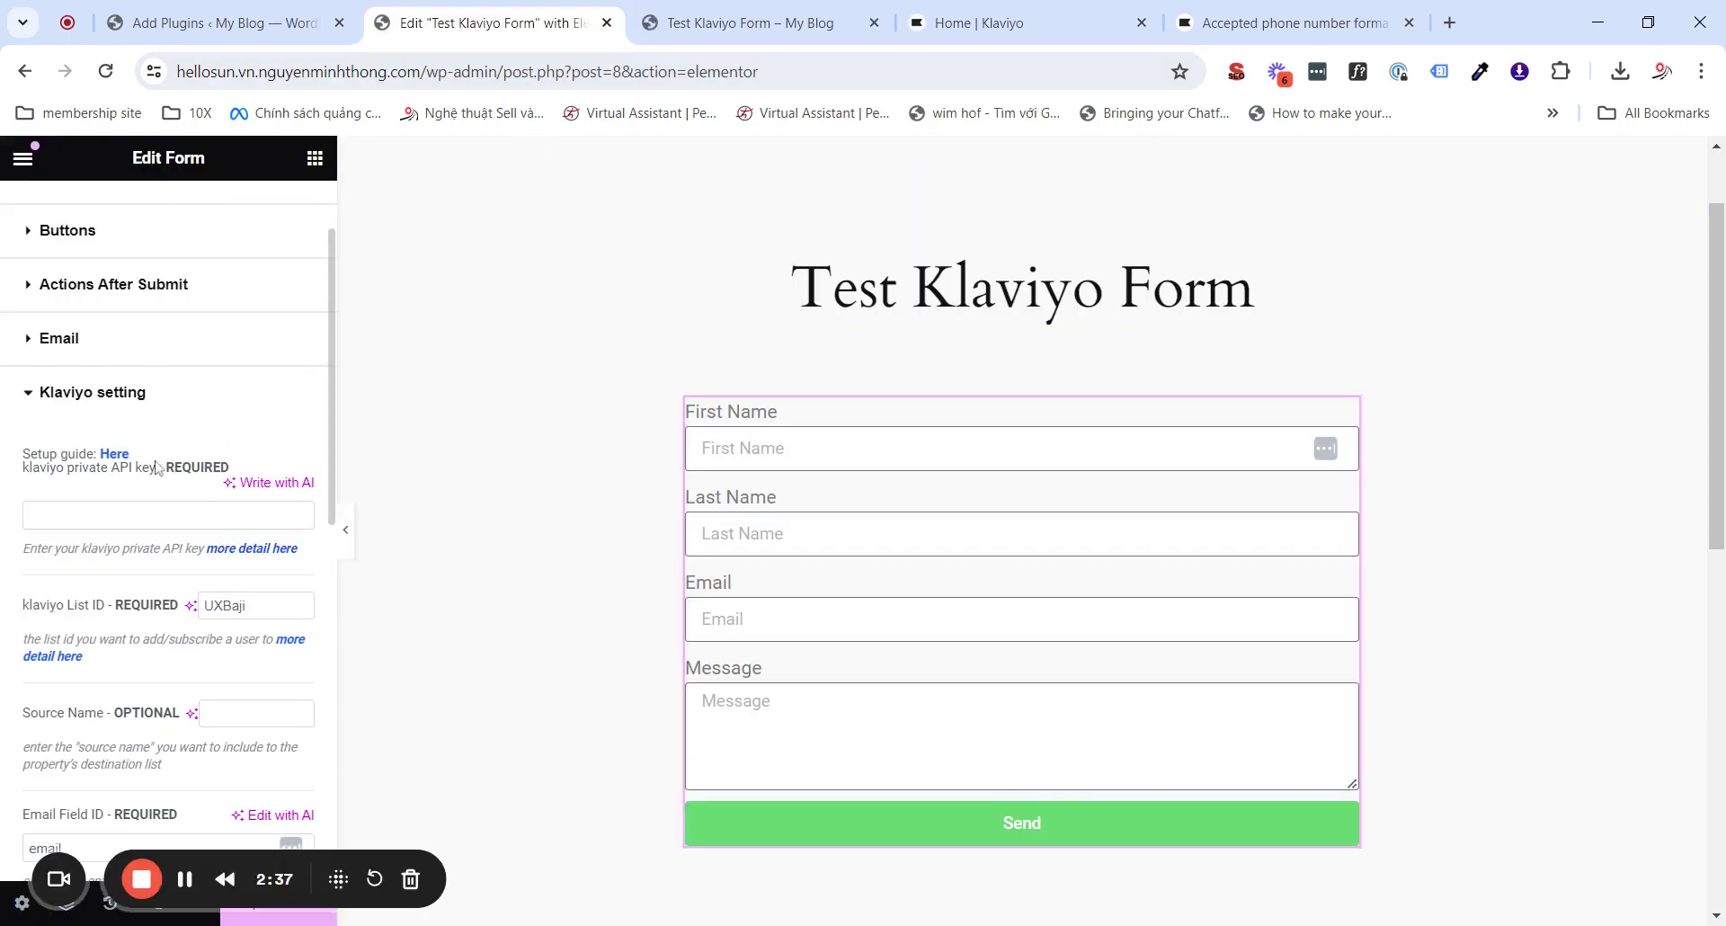
# - View the linked help article on finding a Klaviyo list ID, and review the form's remaining Klaviyo field options
pyautogui.scroll(-1, 158, 539)
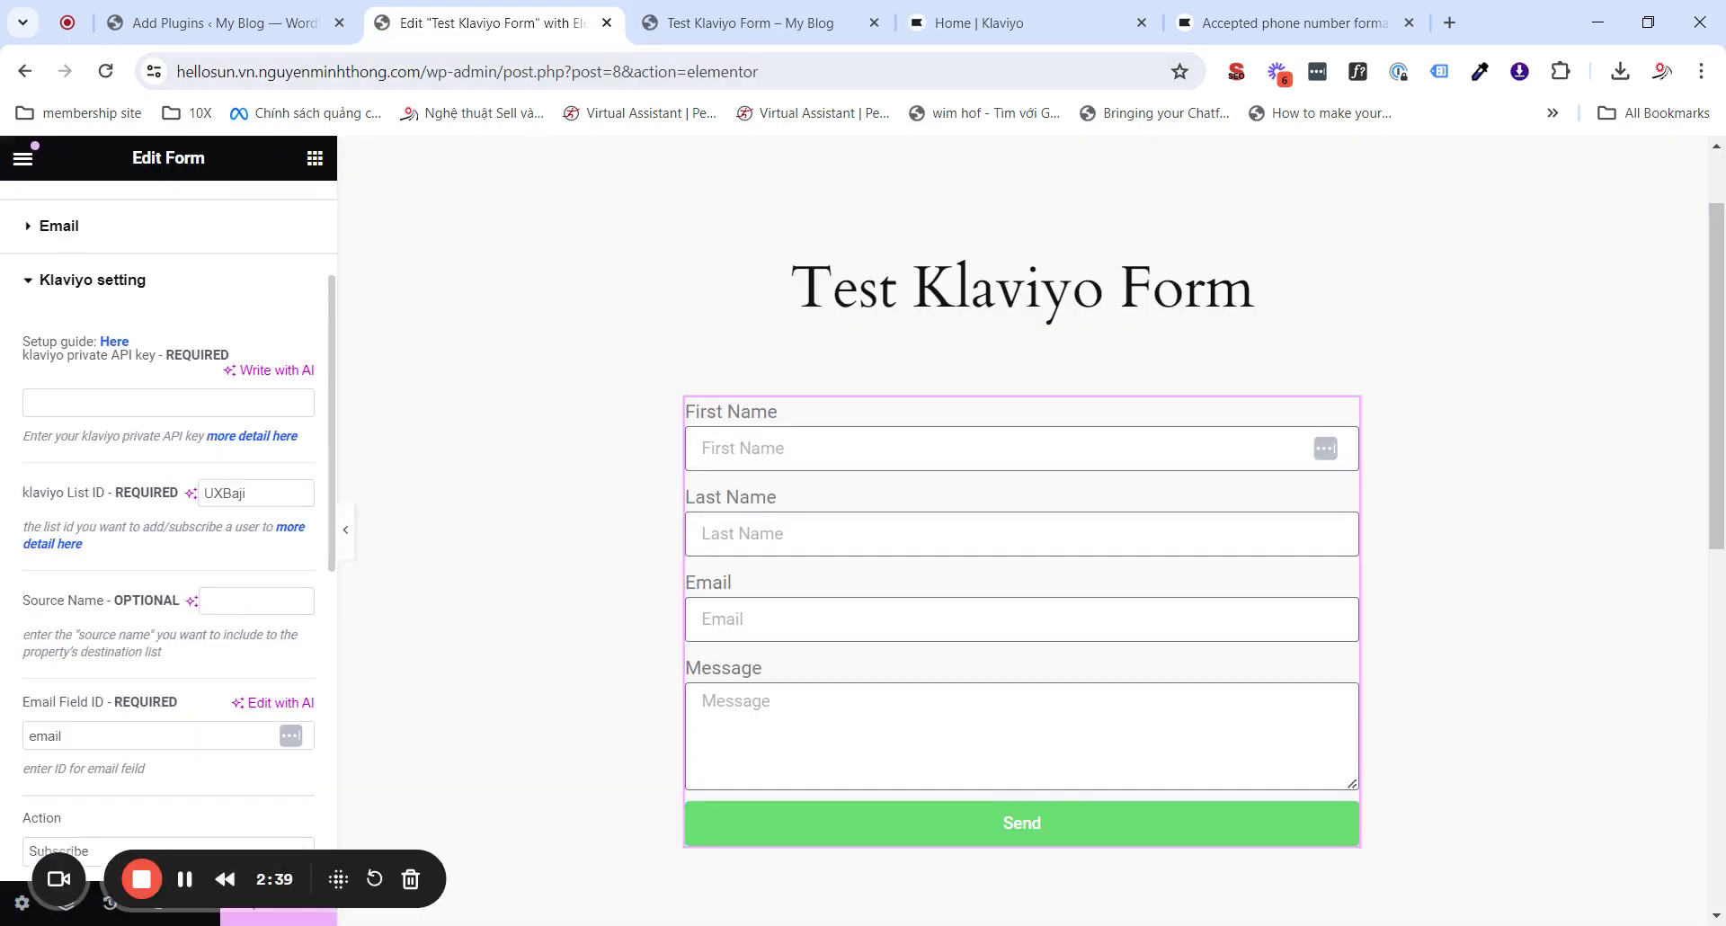
pyautogui.click(29, 402)
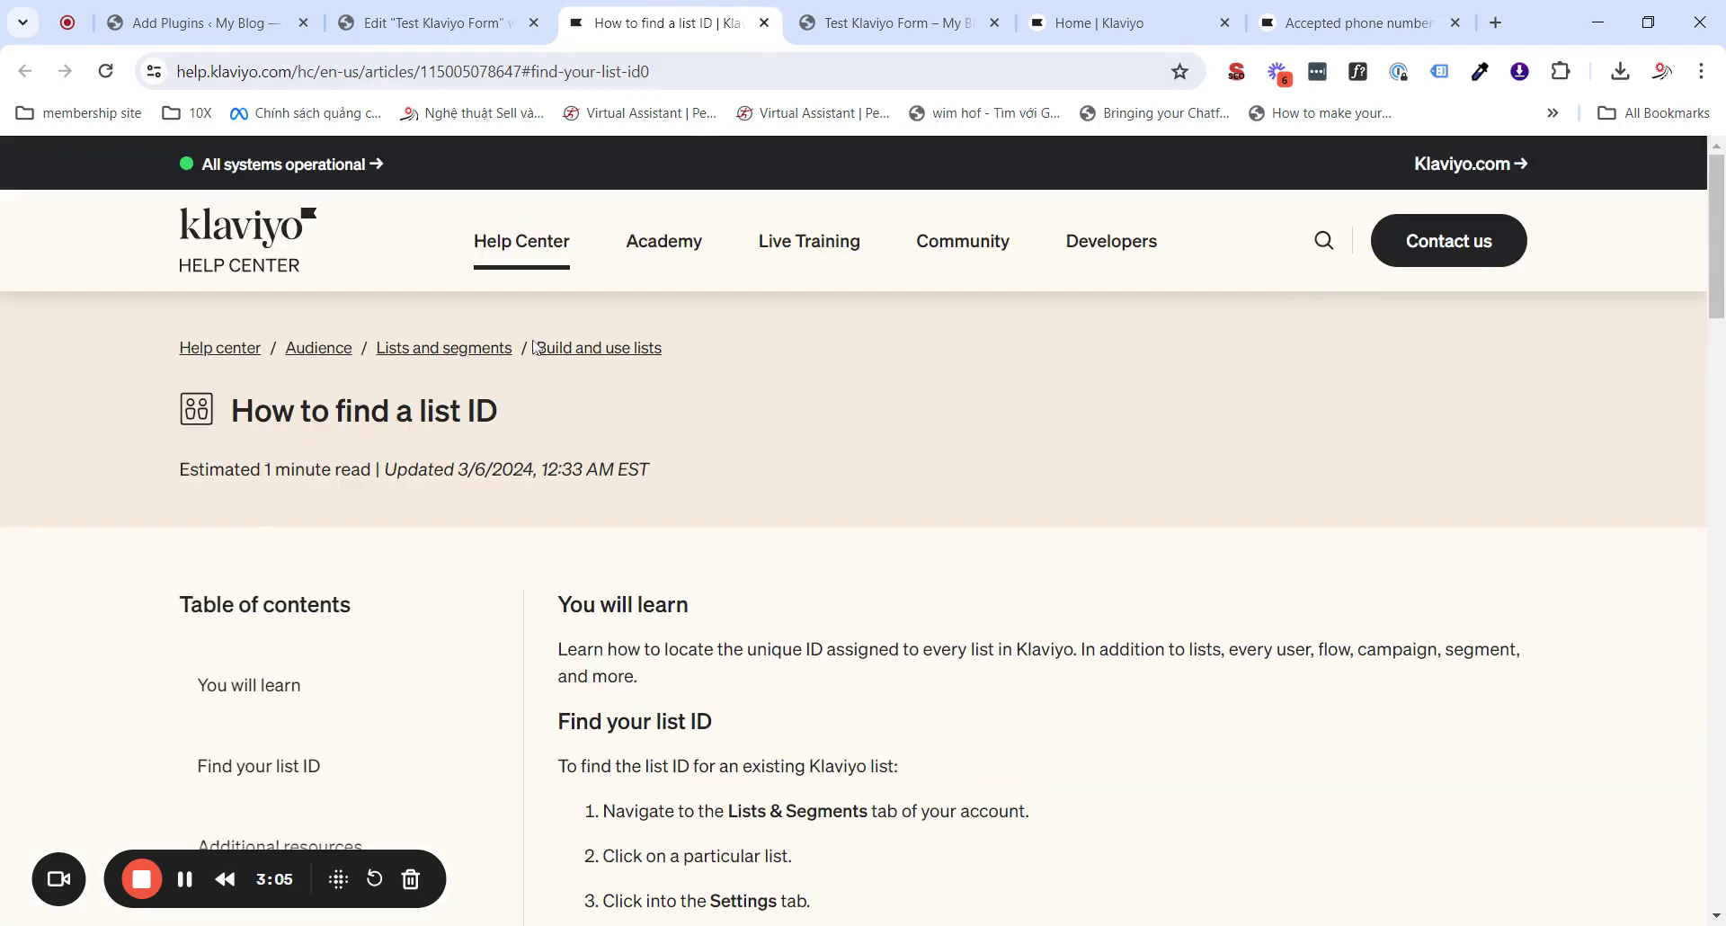
pyautogui.hotkey('ctrl', 'w')
pyautogui.scroll(-1, 297, 464)
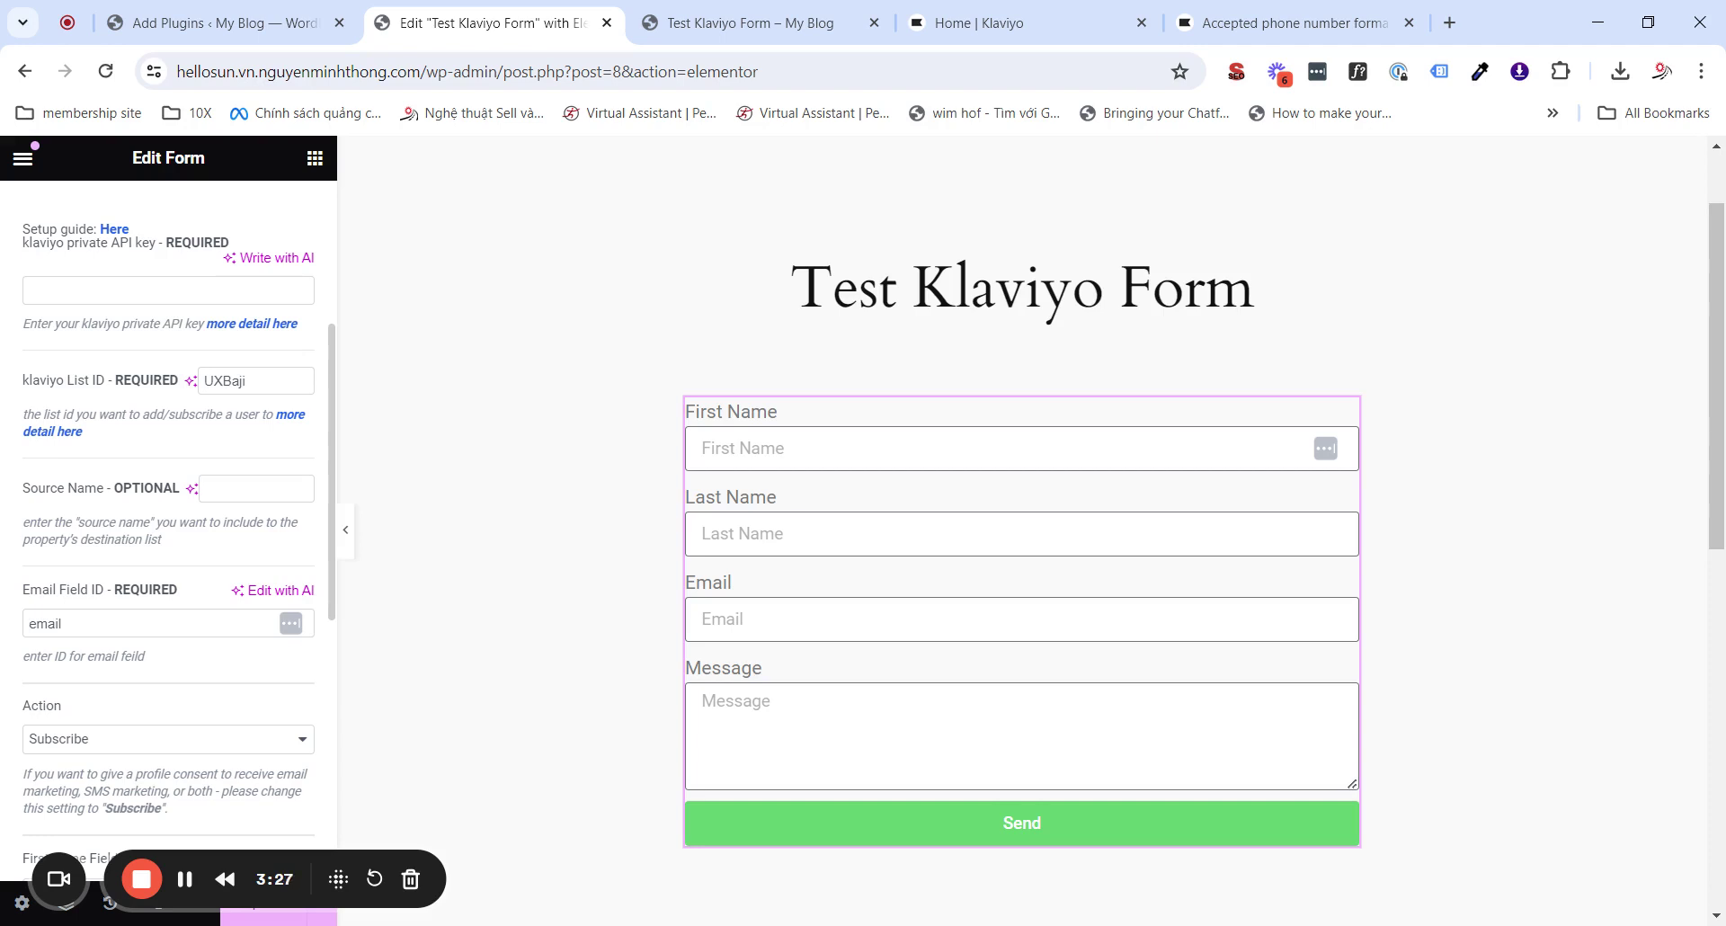
pyautogui.scroll(-1, 168, 530)
pyautogui.scroll(-1, 81, 513)
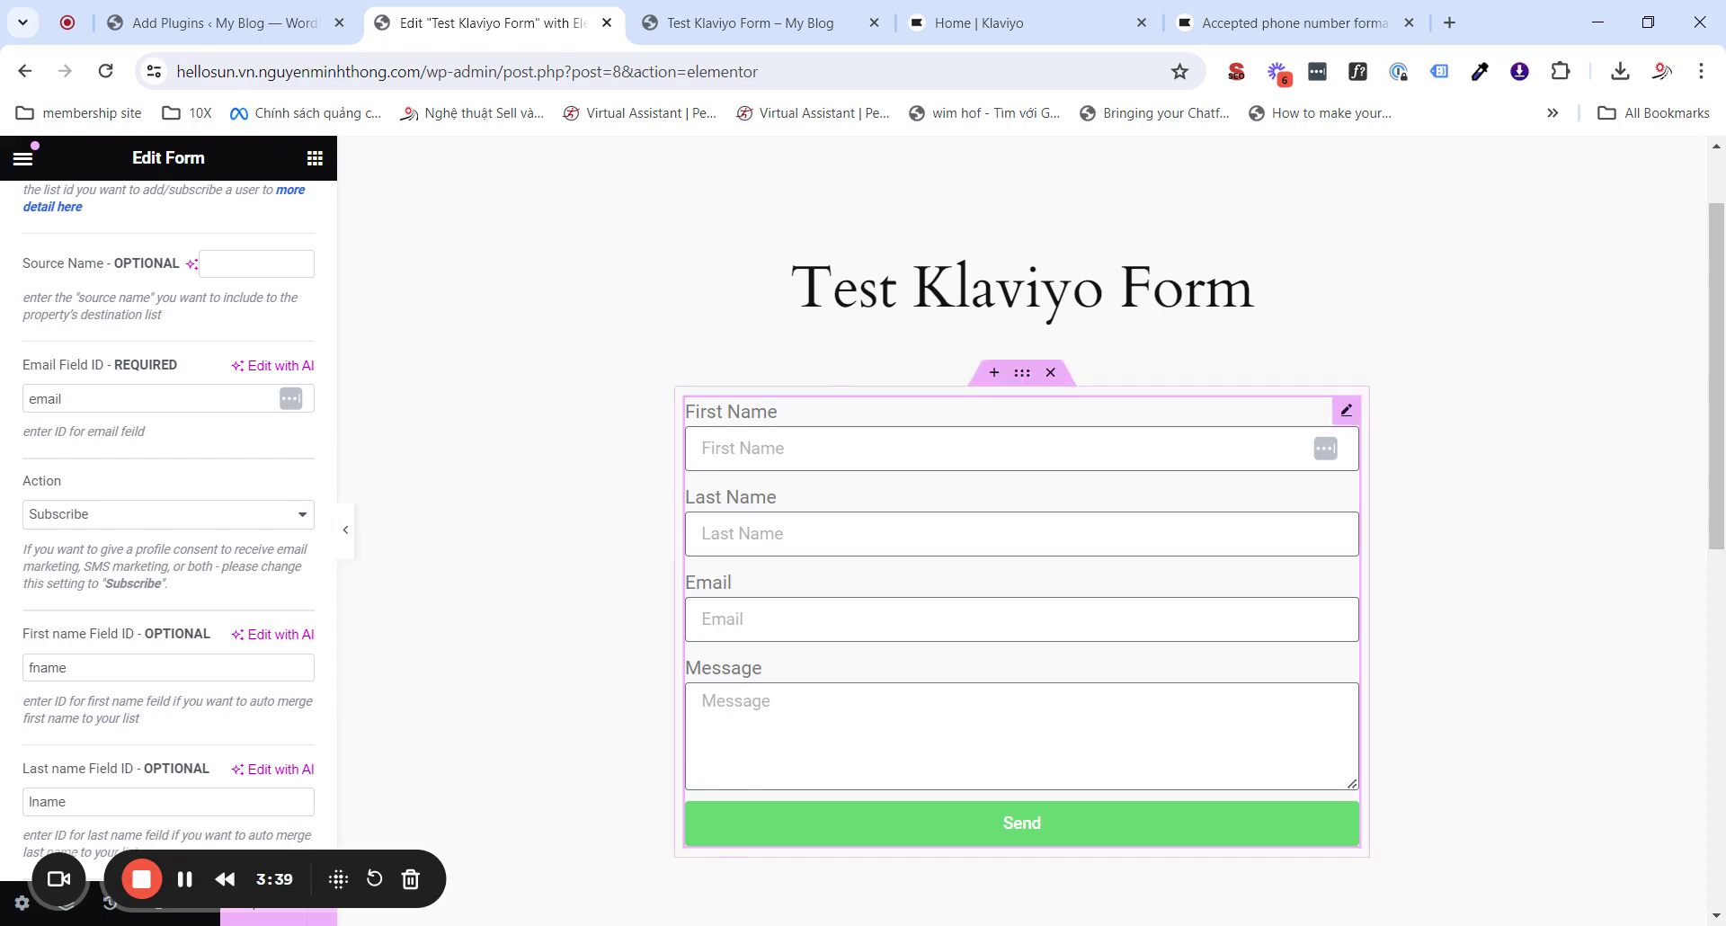
# - Check the Email form field's ID in its advanced settings
pyautogui.scroll(2, 759, 572)
pyautogui.scroll(6, 36, 468)
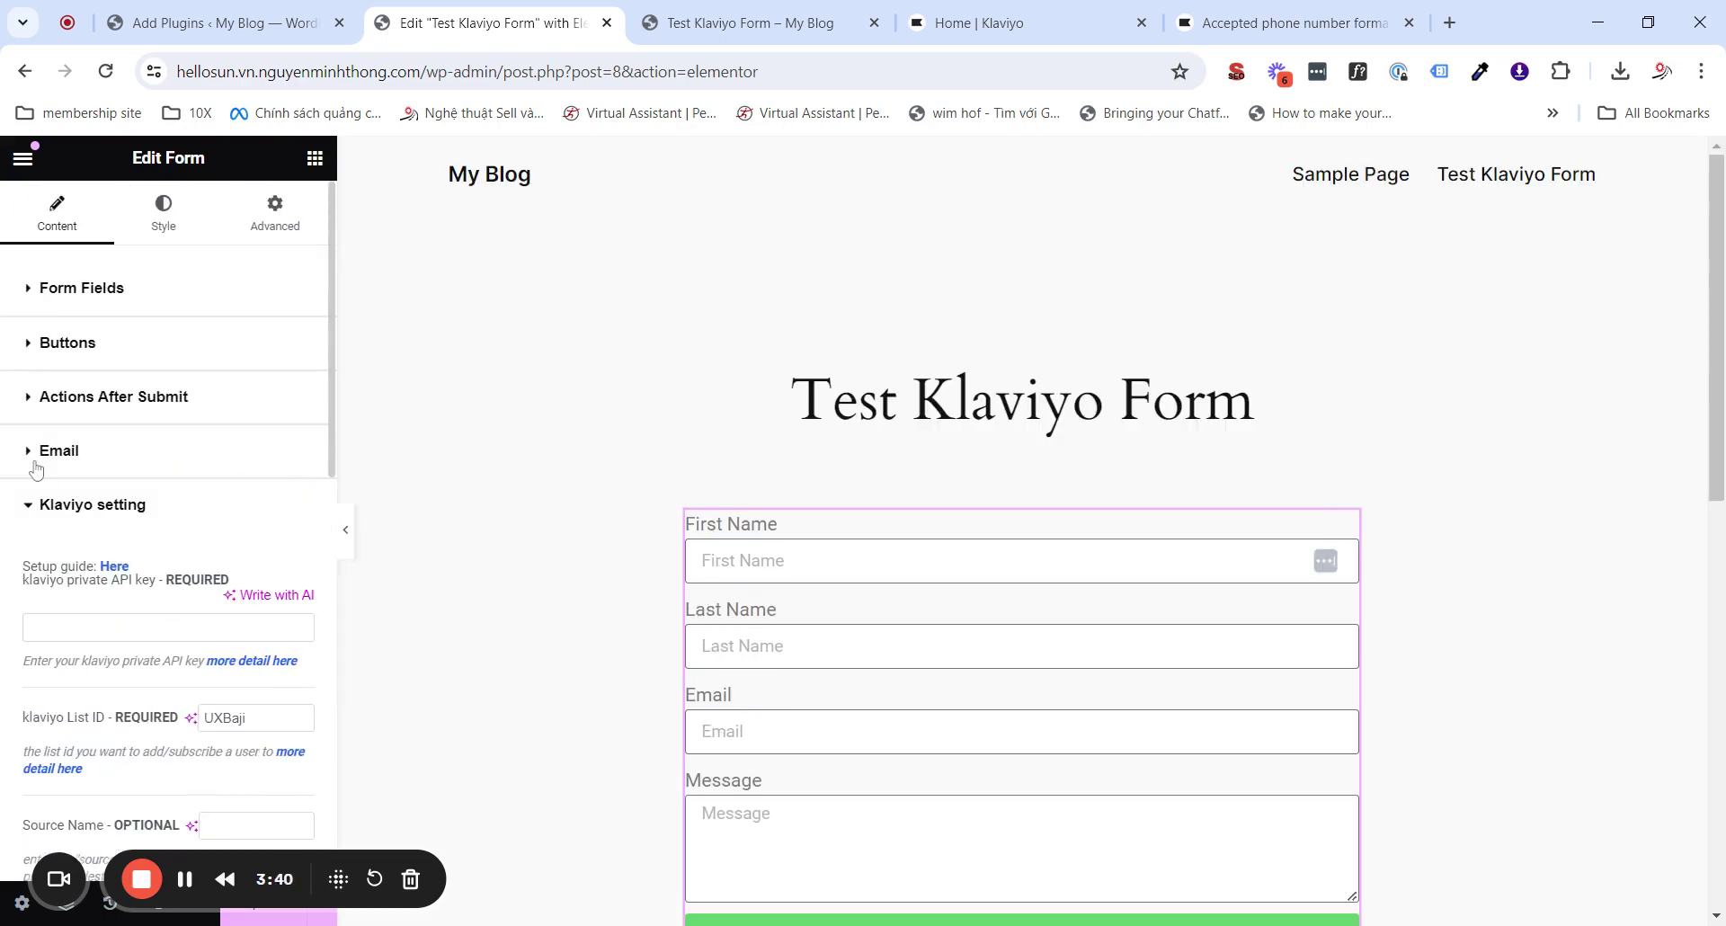
pyautogui.click(93, 299)
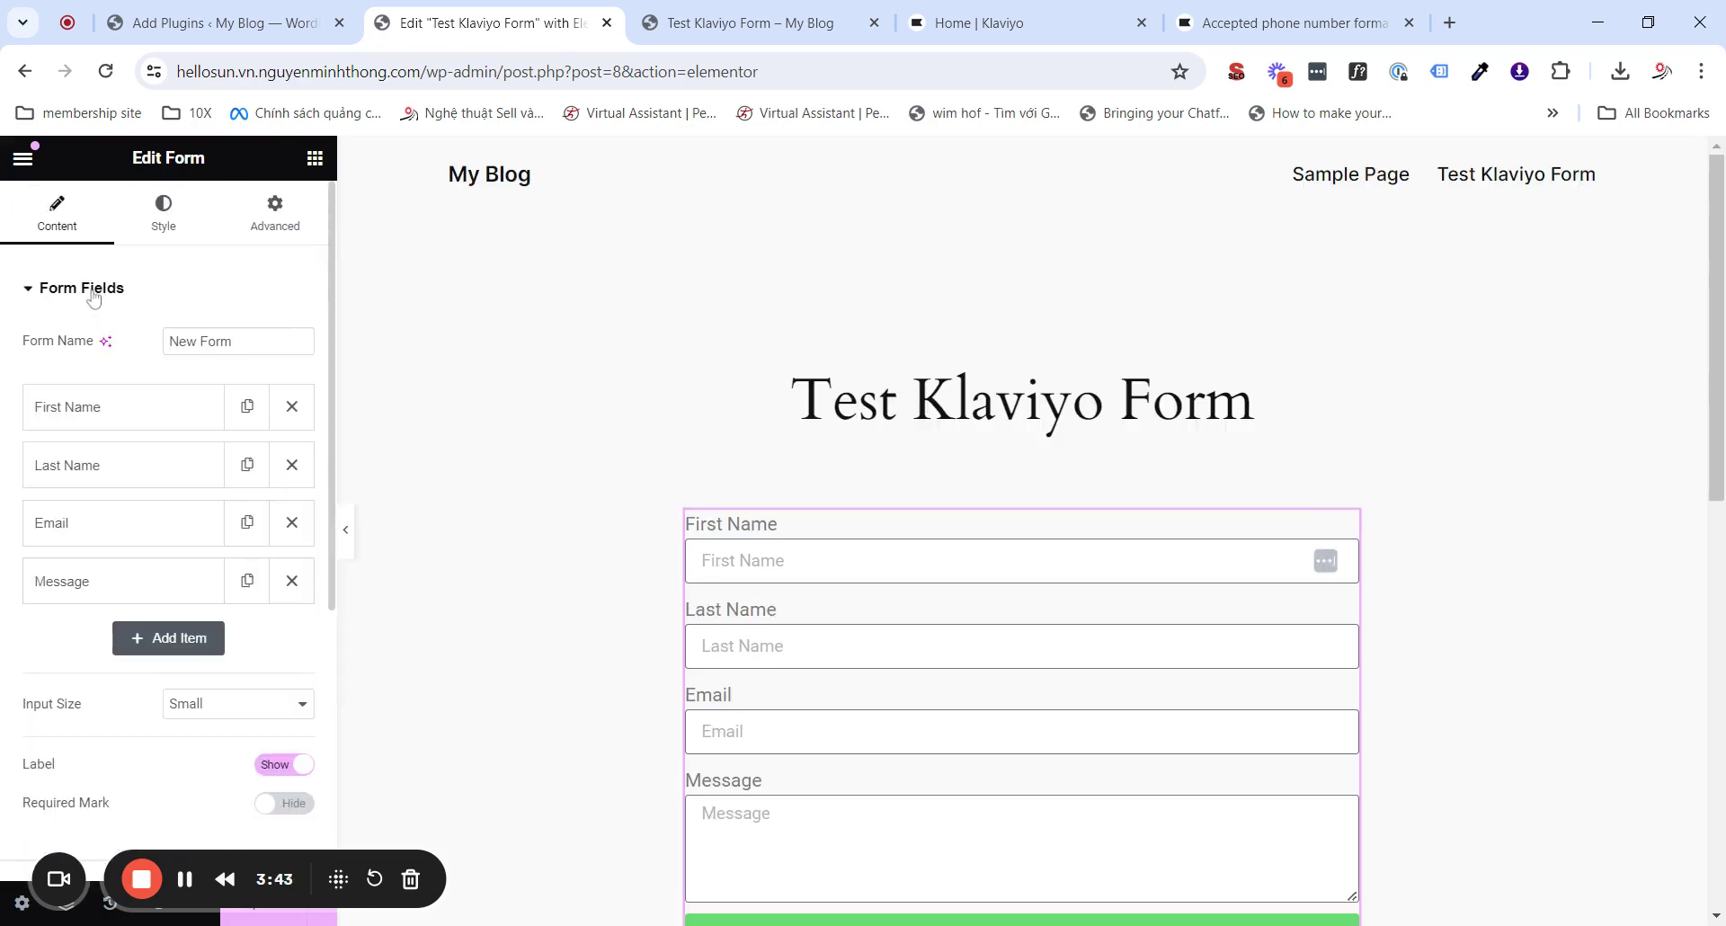
pyautogui.click(70, 536)
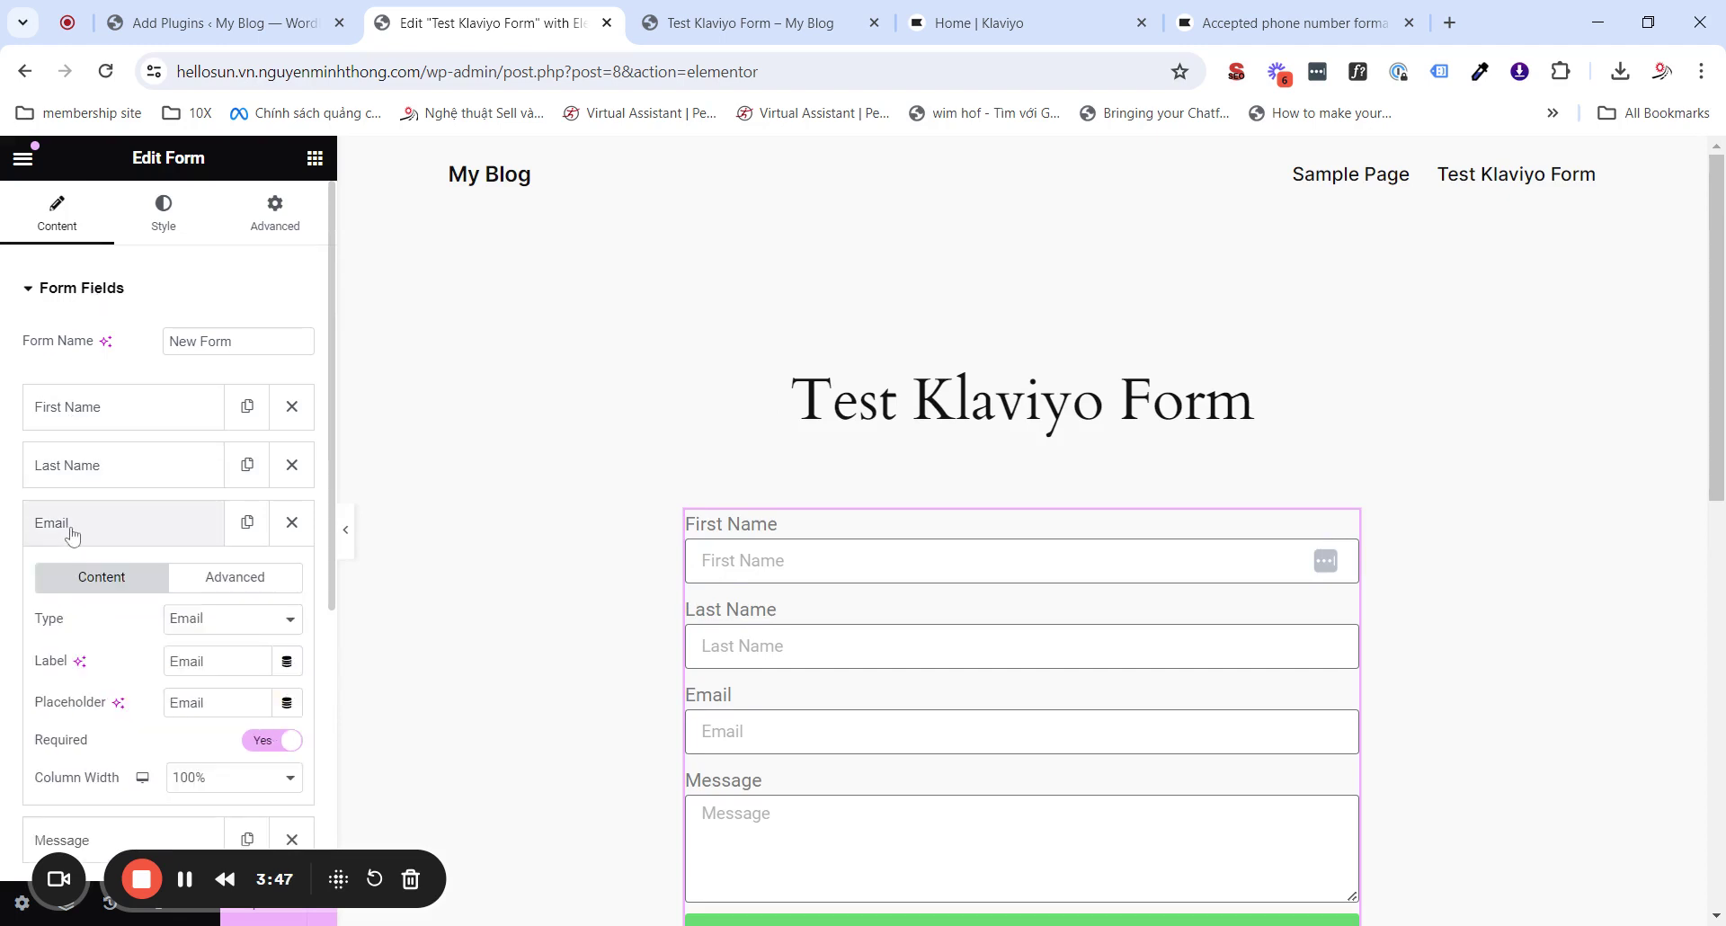
pyautogui.click(216, 591)
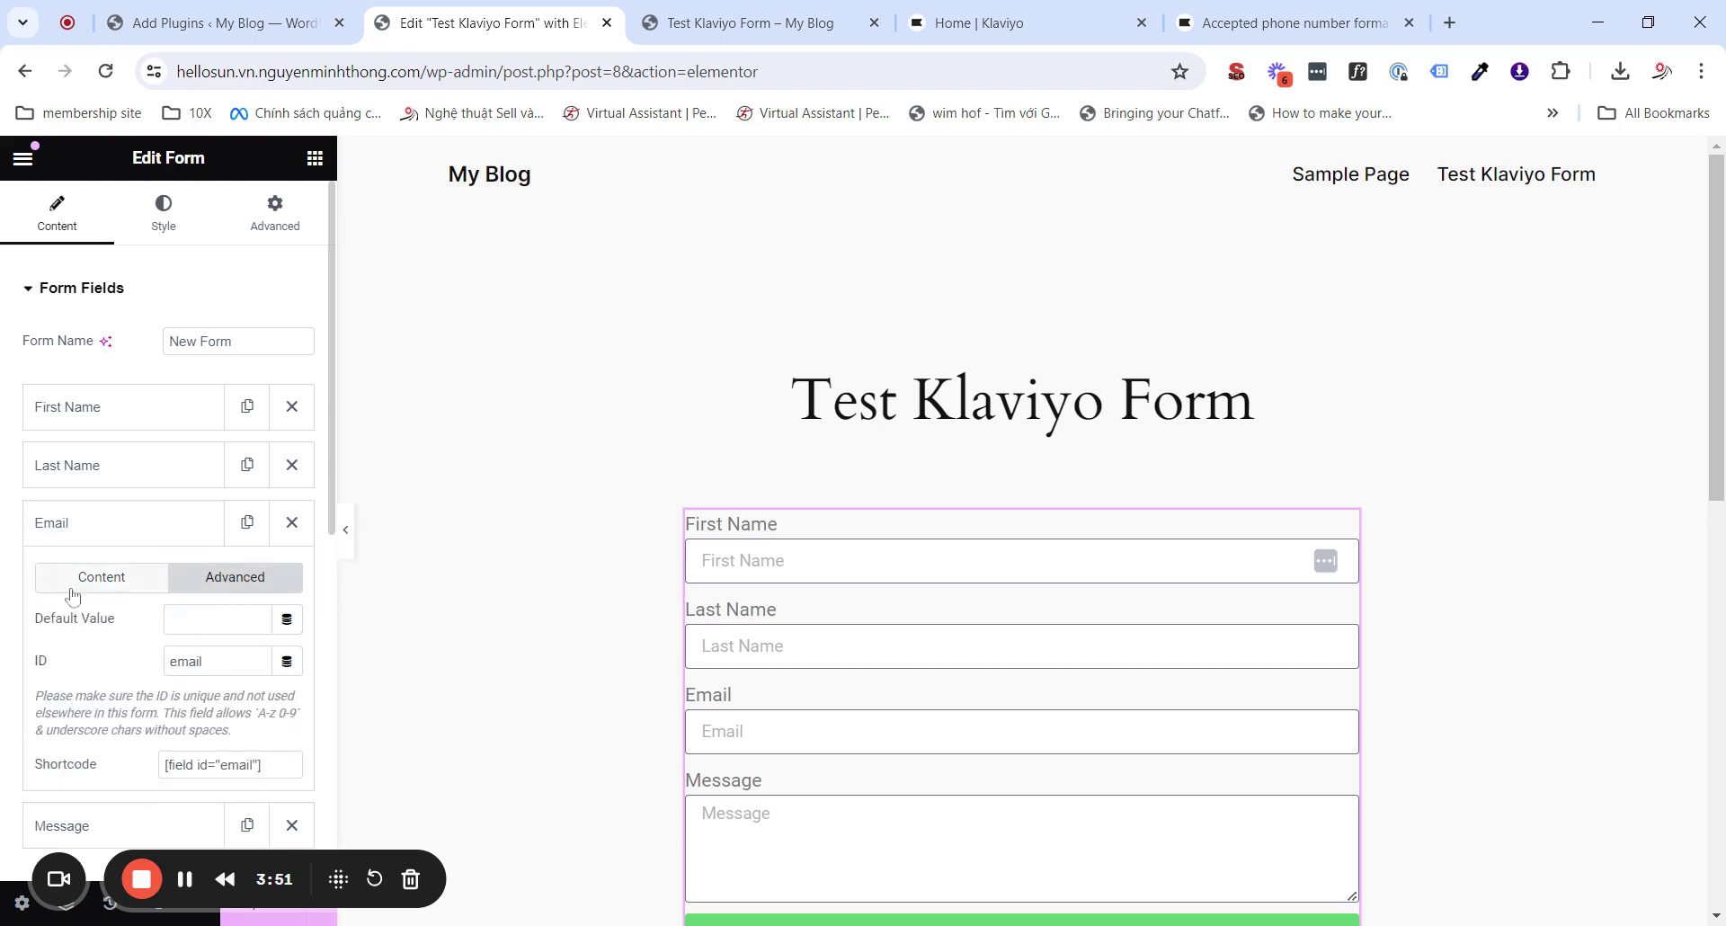
pyautogui.scroll(-1, 63, 588)
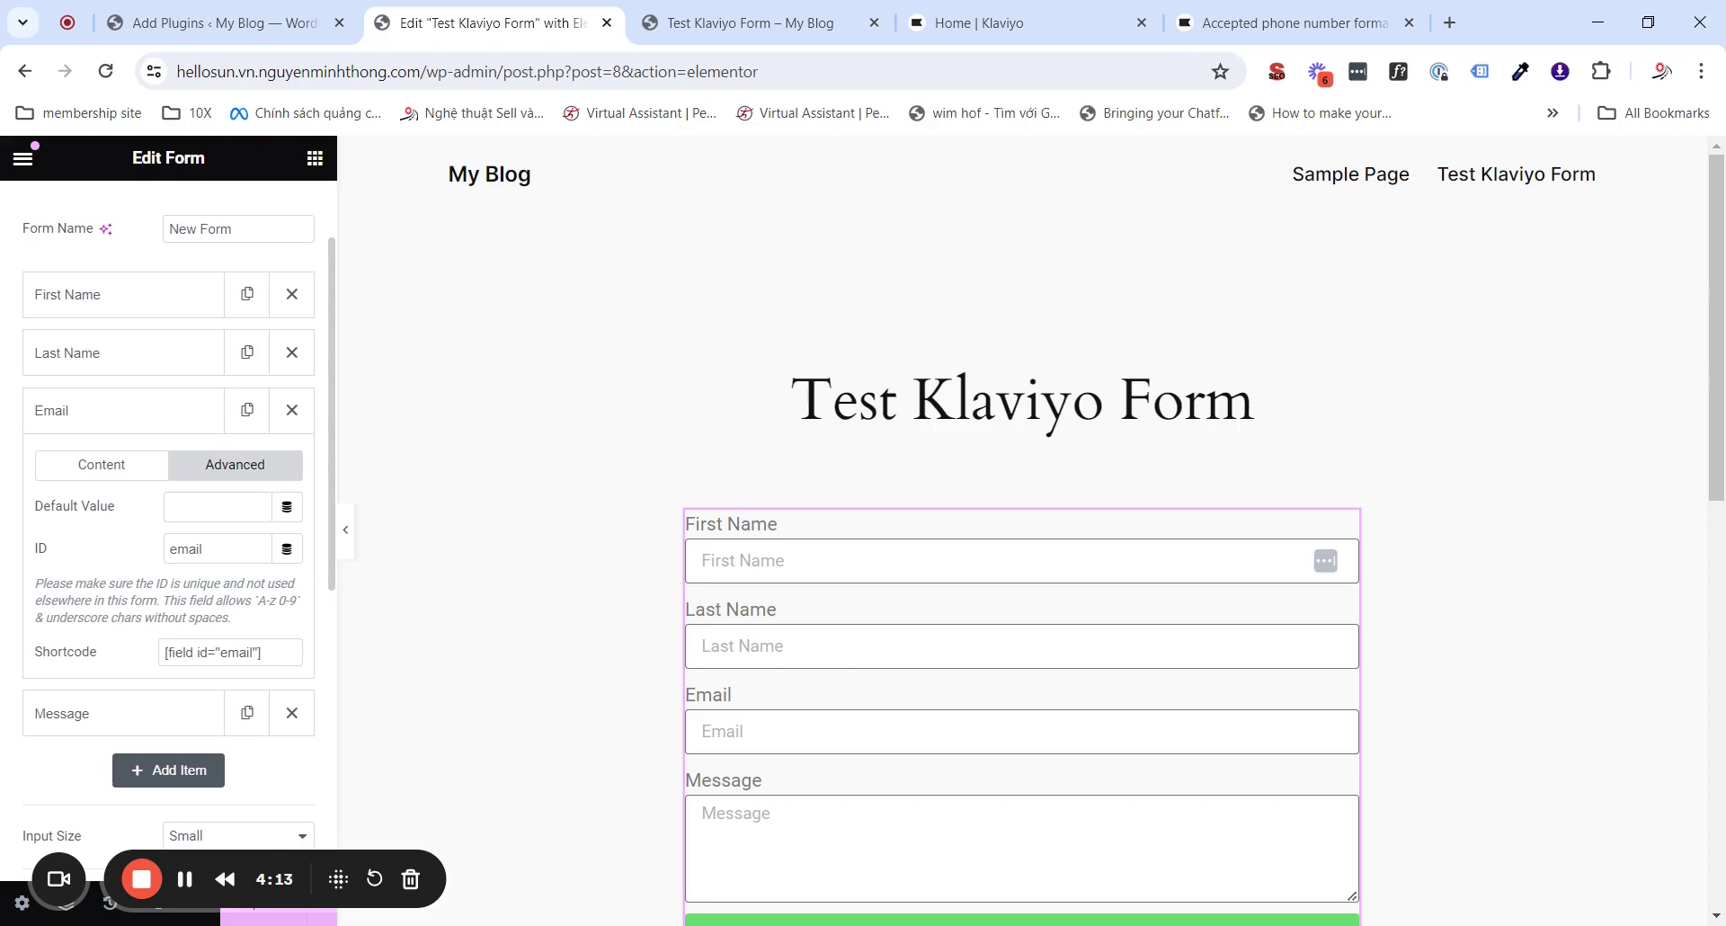
# - In the form's Klaviyo settings, choose Subscribe as the action and review the name field IDs and debug log options
pyautogui.scroll(-6, 207, 556)
pyautogui.click(96, 604)
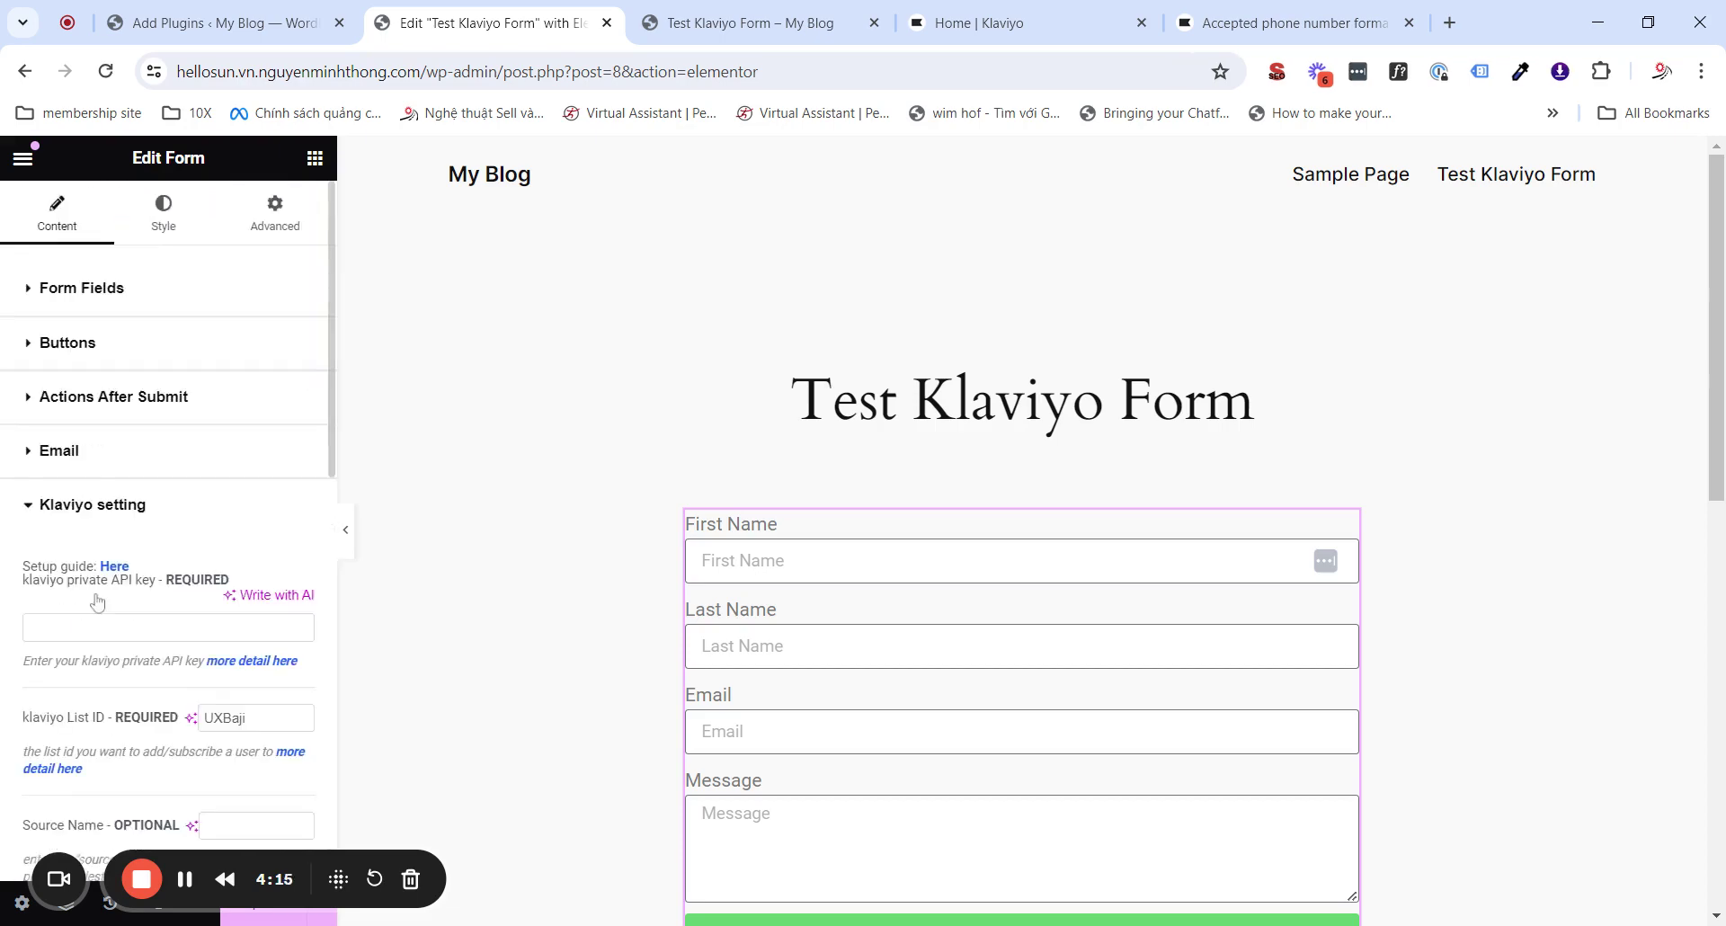
pyautogui.scroll(-6, 97, 602)
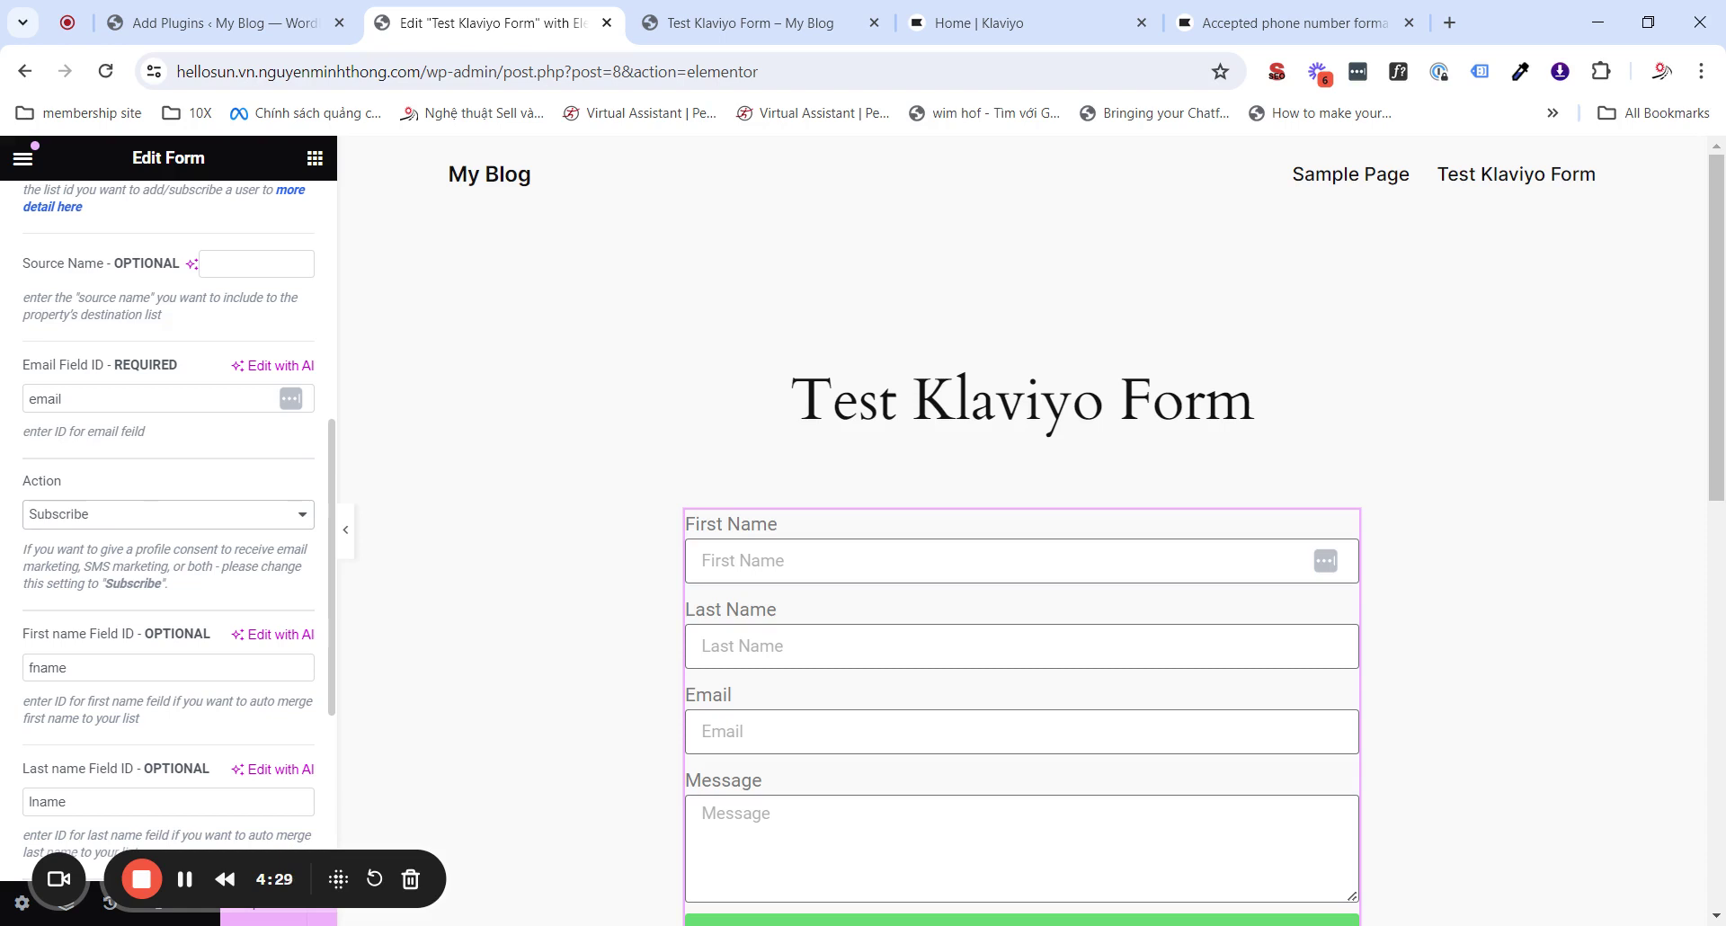
pyautogui.moveTo(23, 549); pyautogui.dragTo(209, 593)
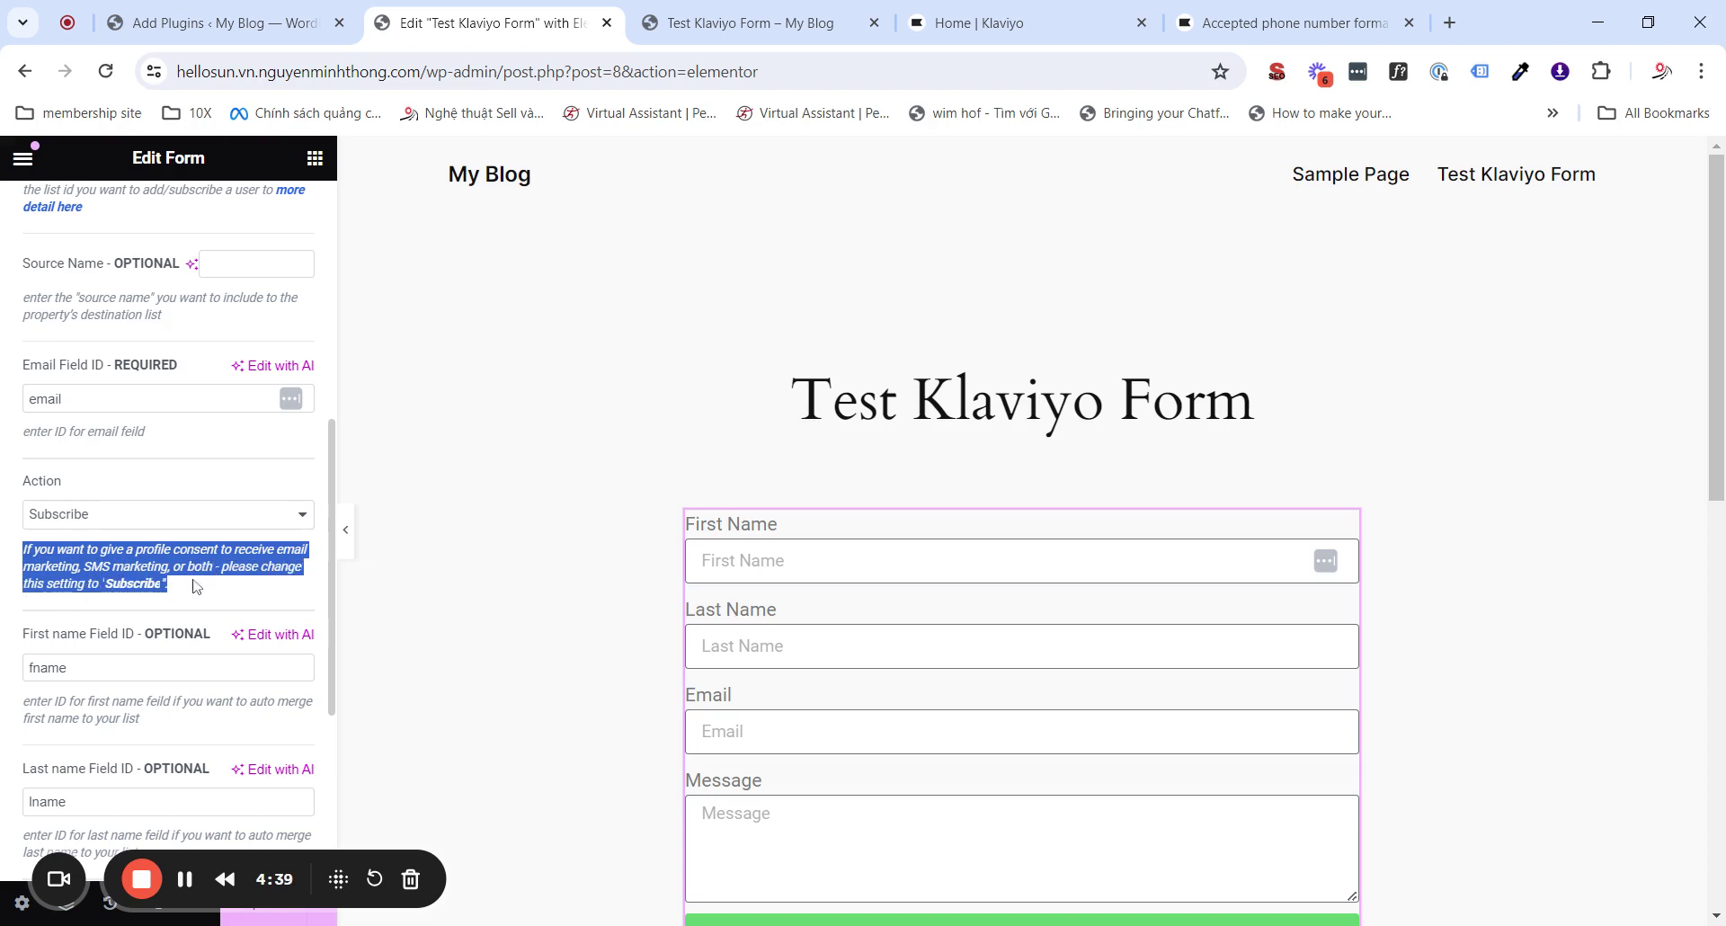
pyautogui.click(187, 596)
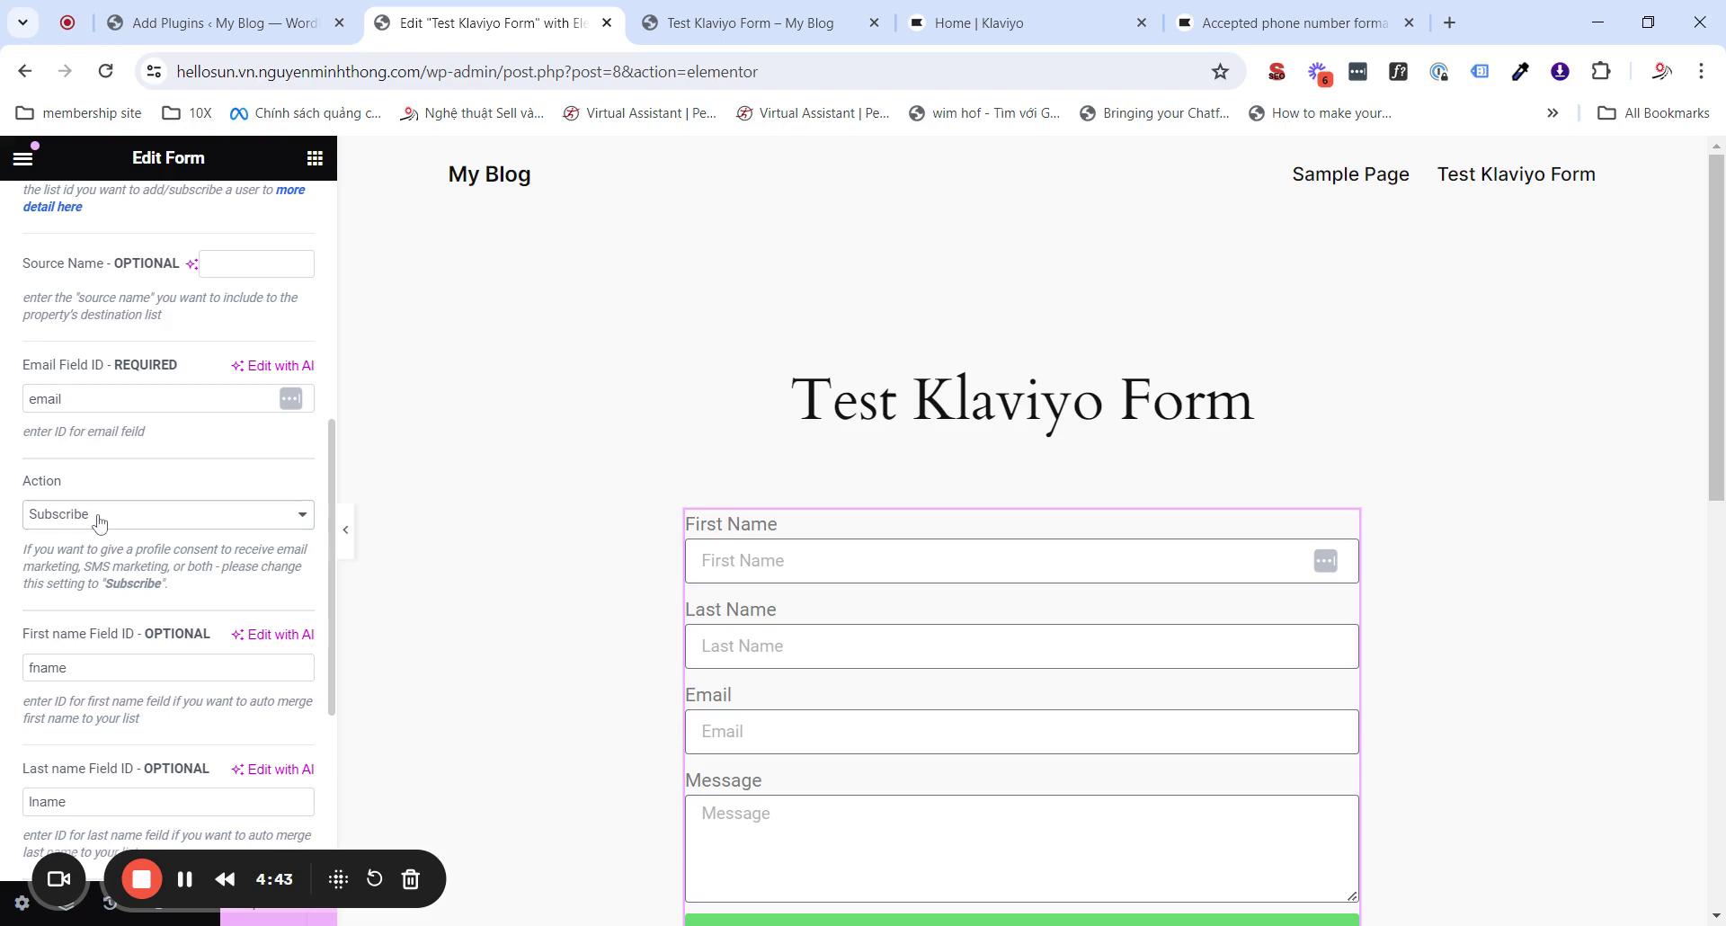
pyautogui.press('Down')
pyautogui.click(90, 559)
pyautogui.scroll(-4, 115, 527)
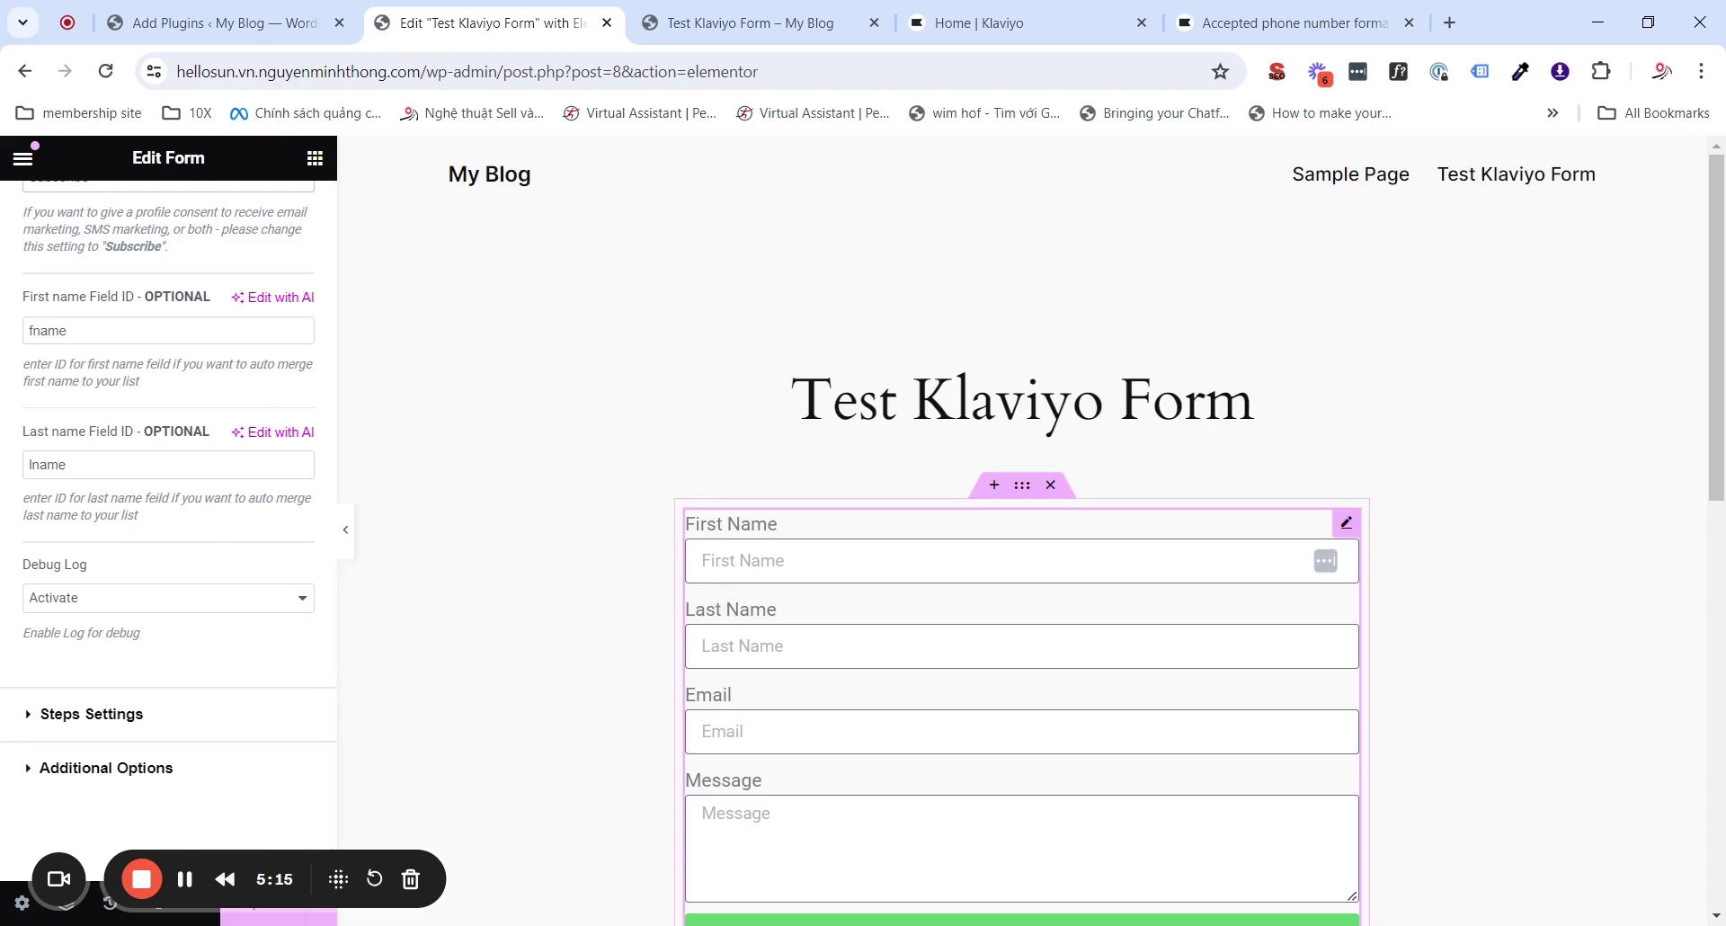
pyautogui.scroll(10, 194, 552)
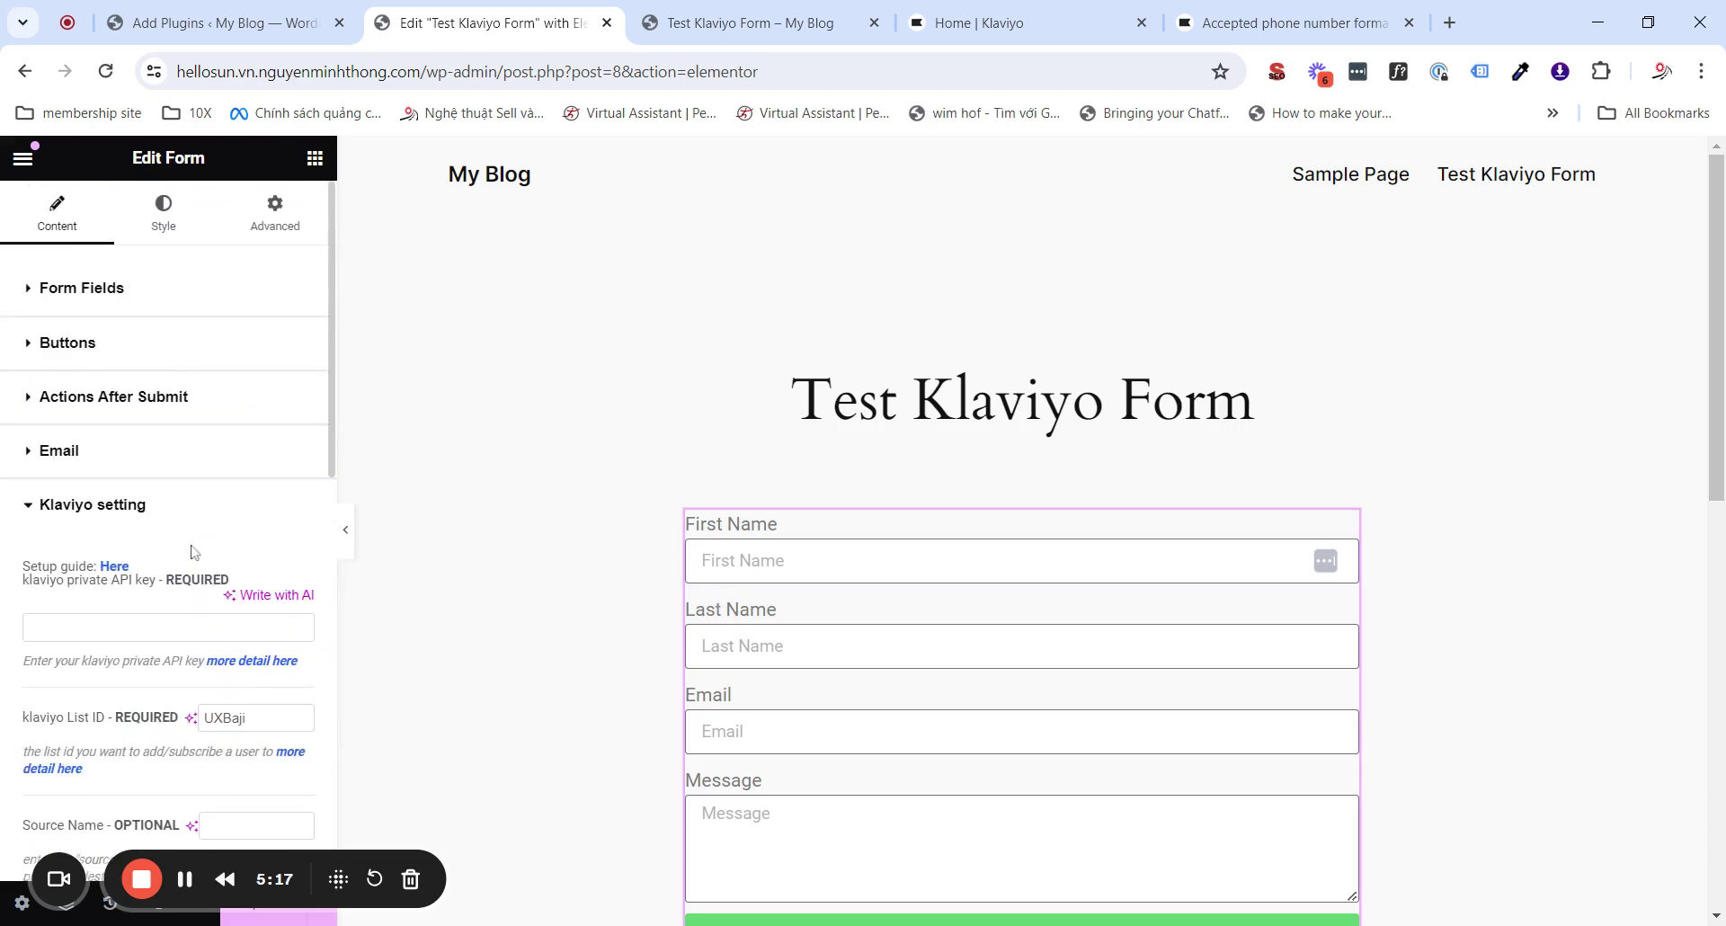
# - Check the First Name form field's ID in its advanced settings
pyautogui.click(88, 301)
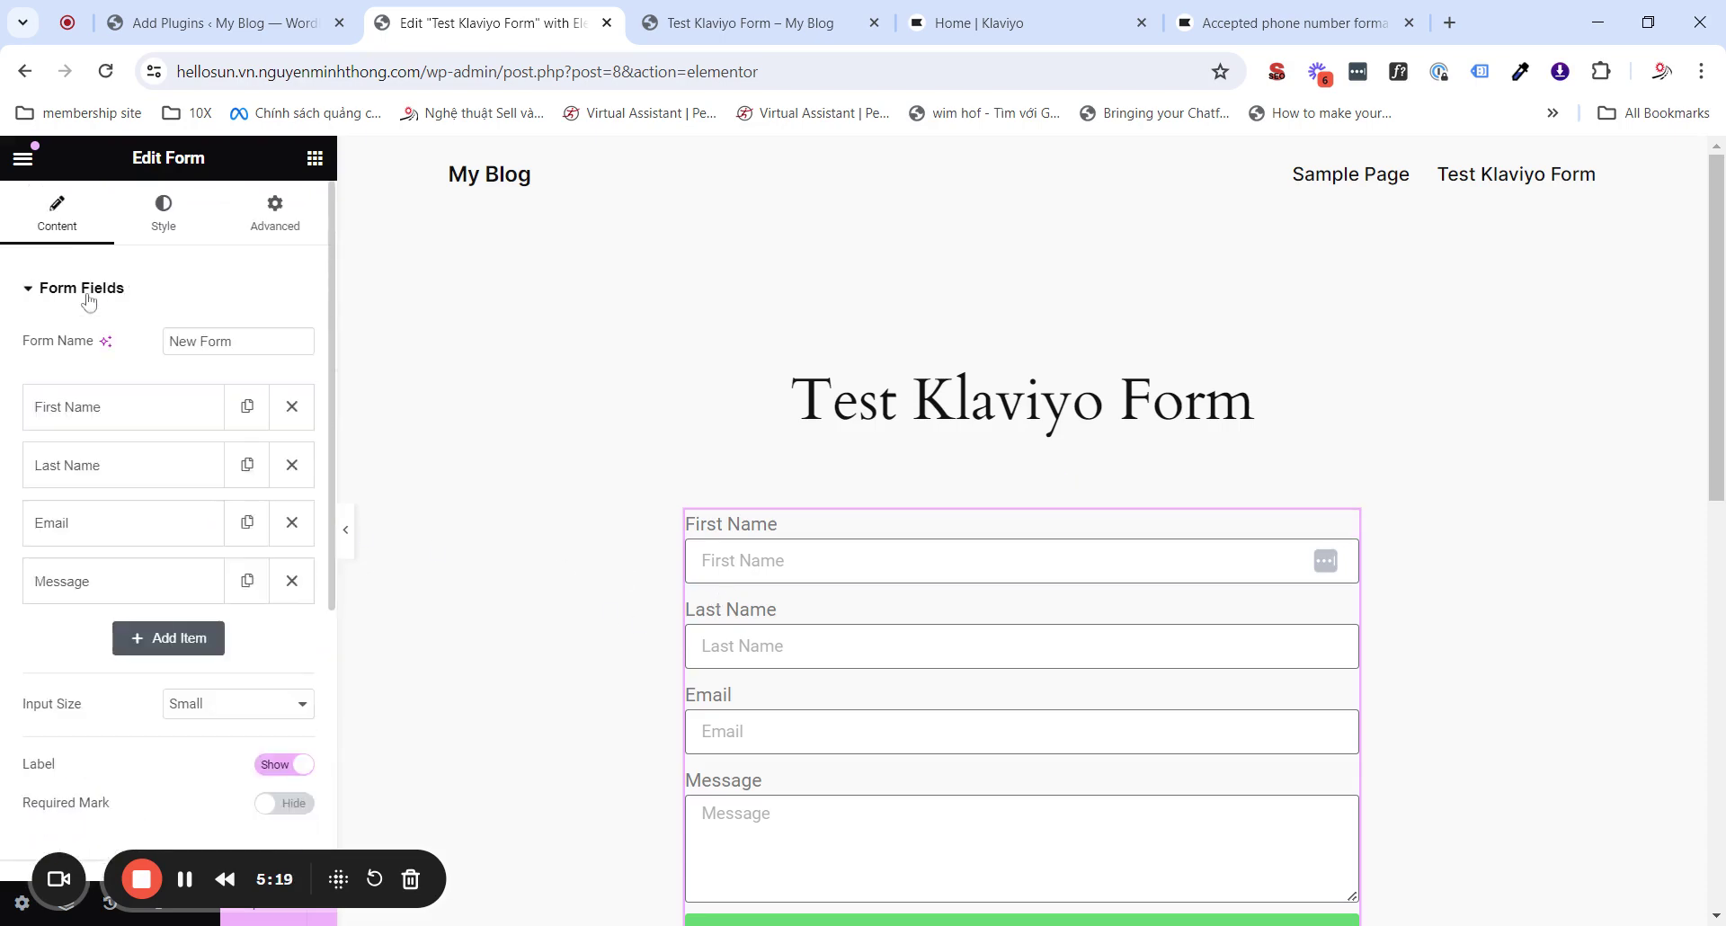
pyautogui.click(95, 414)
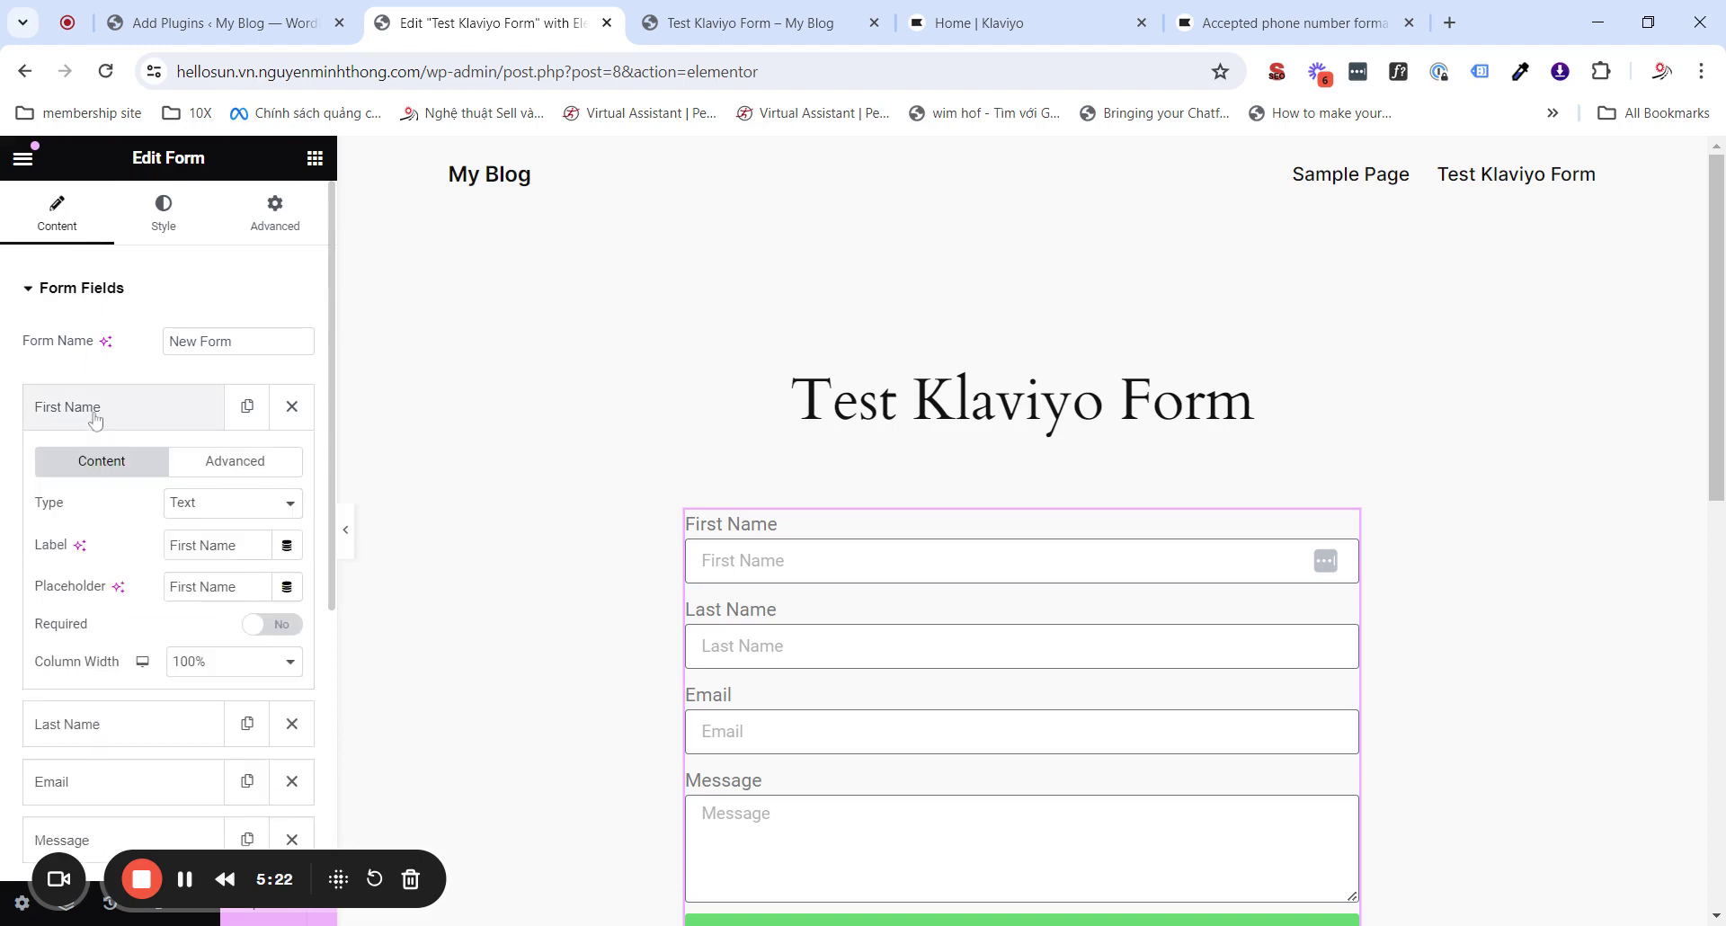
pyautogui.click(241, 467)
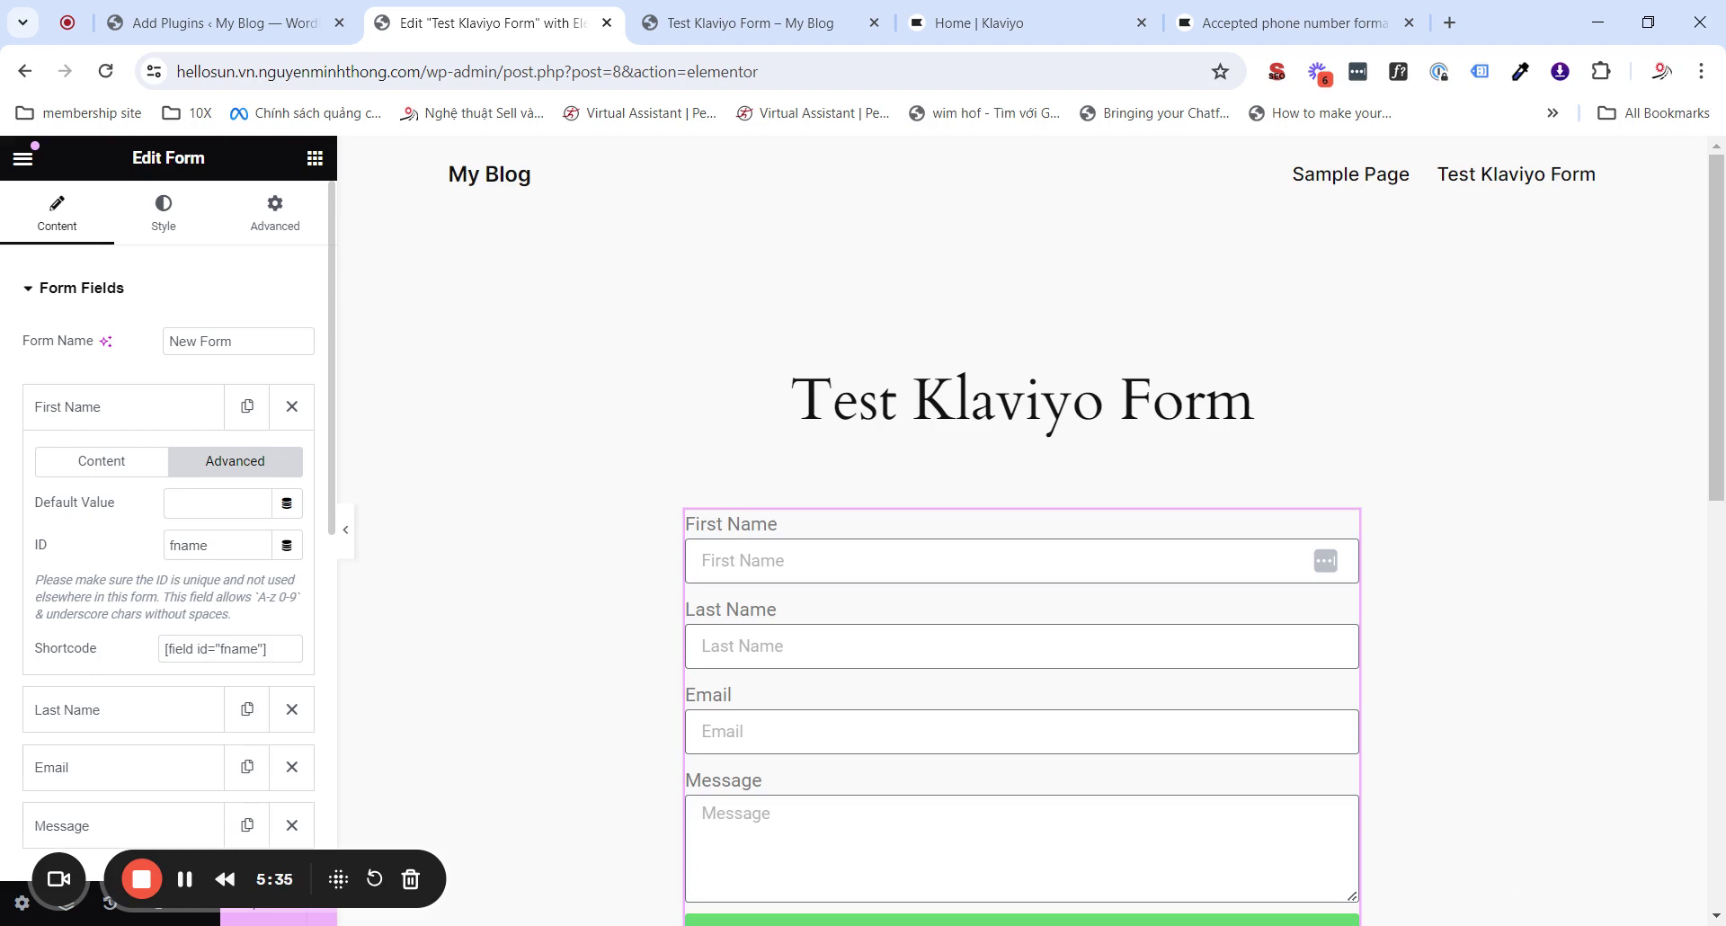
# - Review the form's Klaviyo settings, including the first and last name field IDs, debug log option, action and list ID
pyautogui.scroll(-8, 104, 605)
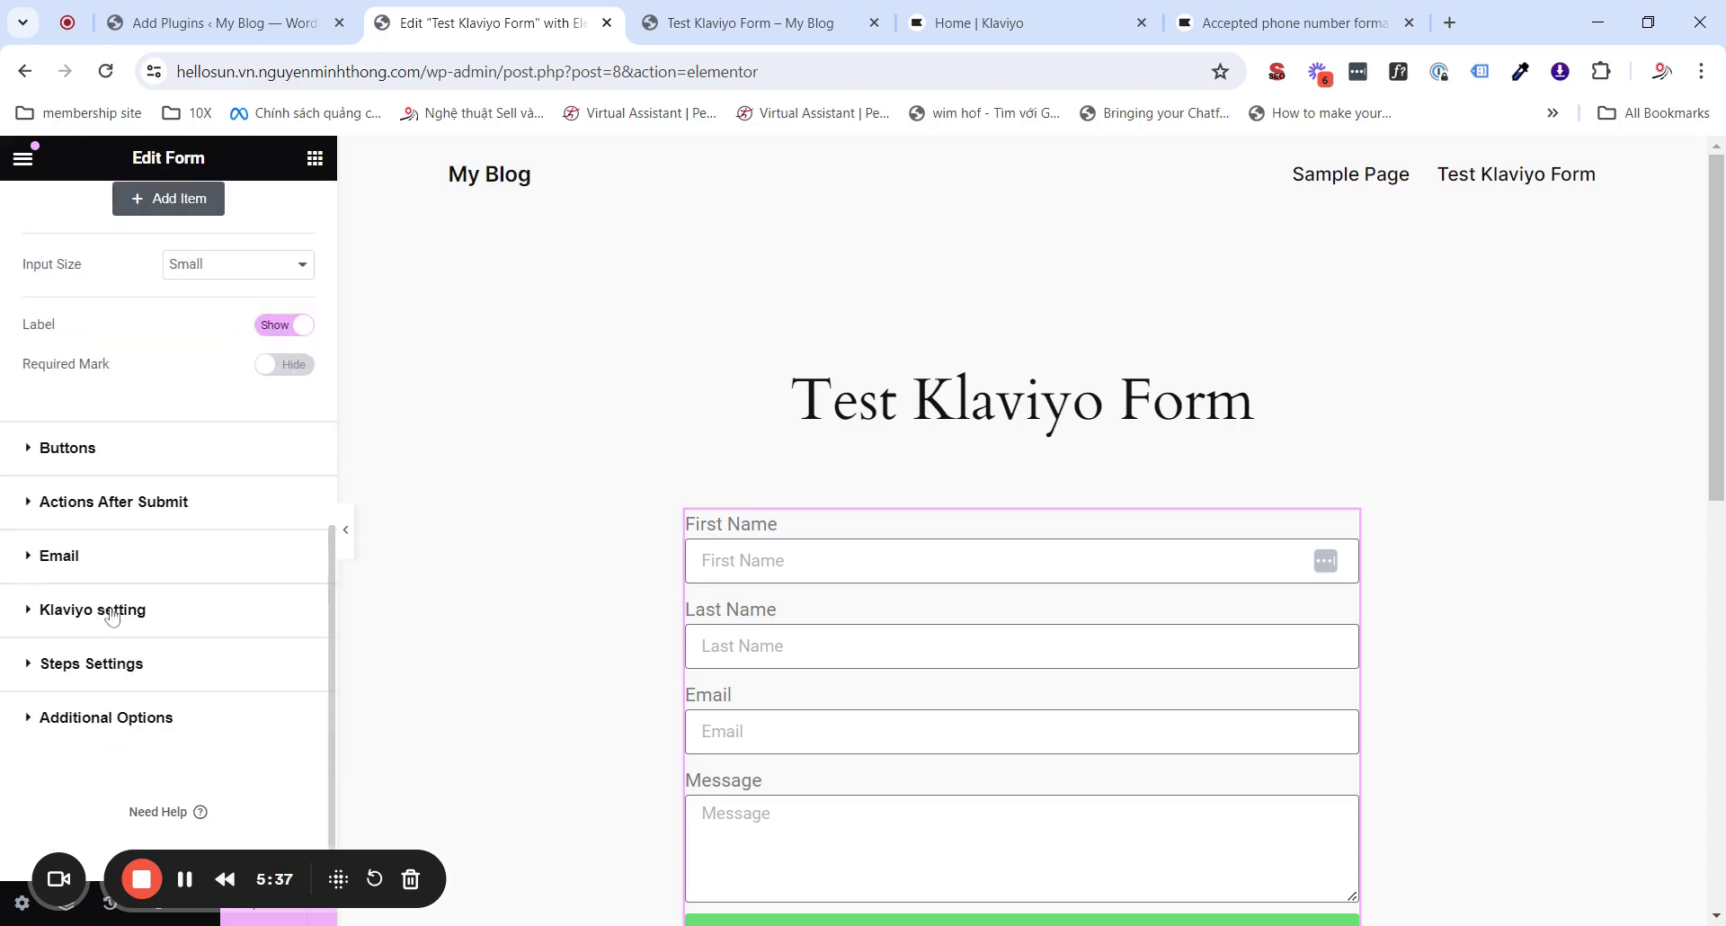
pyautogui.click(112, 610)
pyautogui.scroll(-5, 112, 609)
pyautogui.scroll(-2, 112, 615)
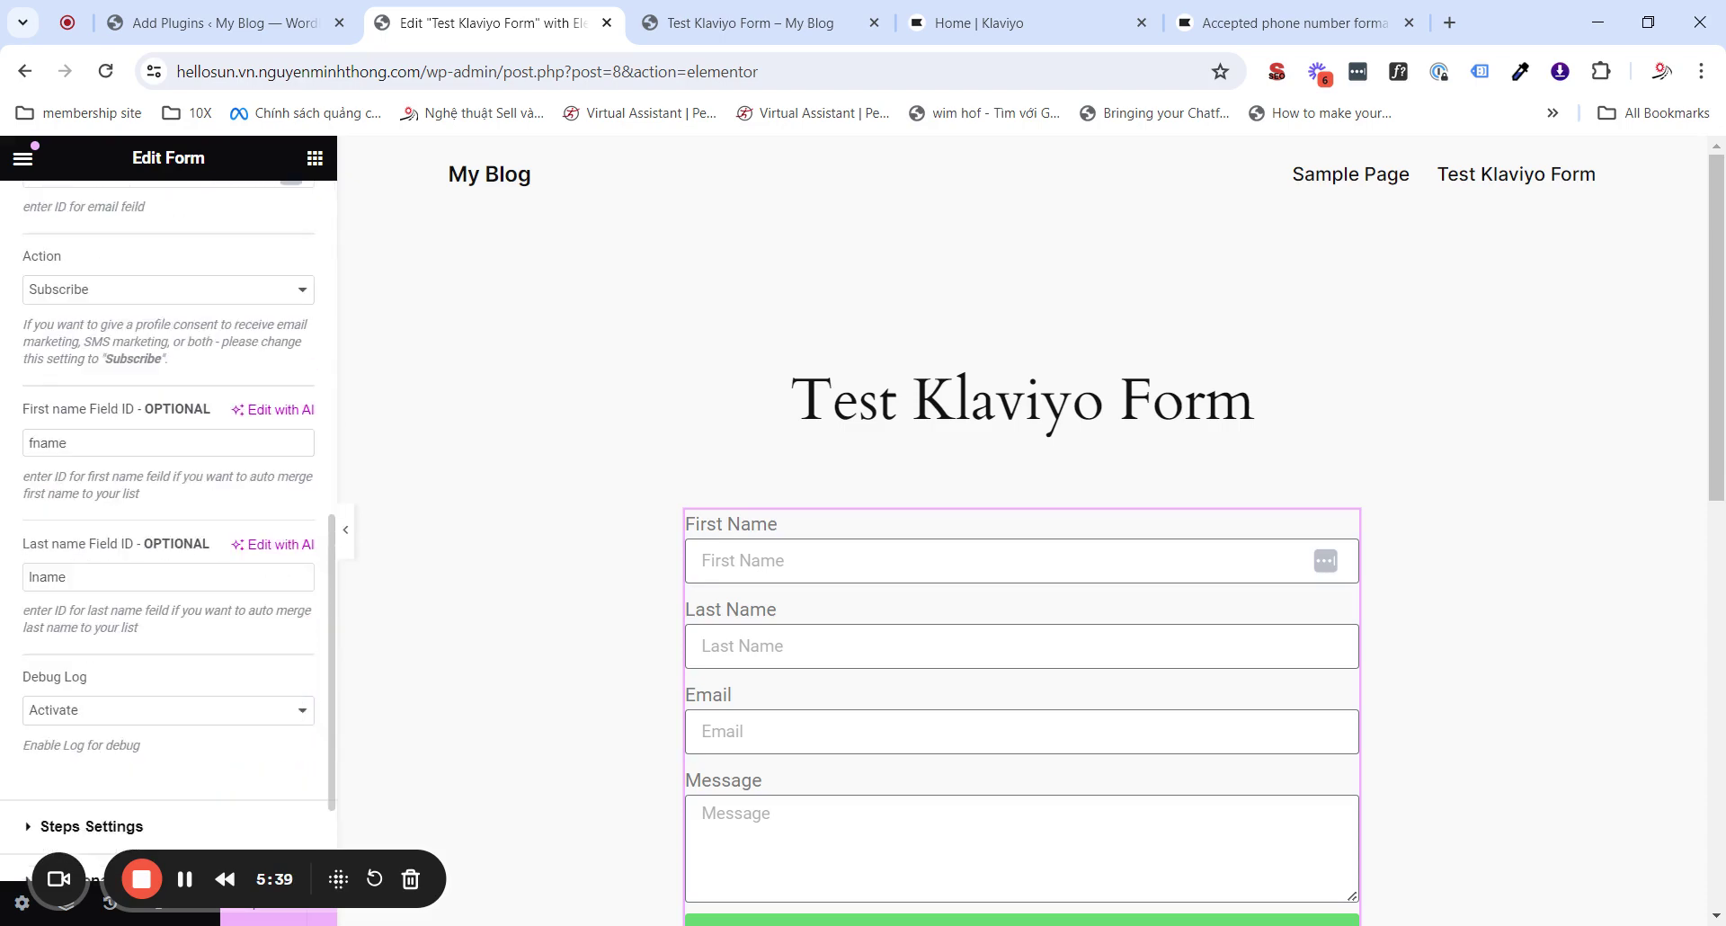
pyautogui.scroll(-1, 144, 585)
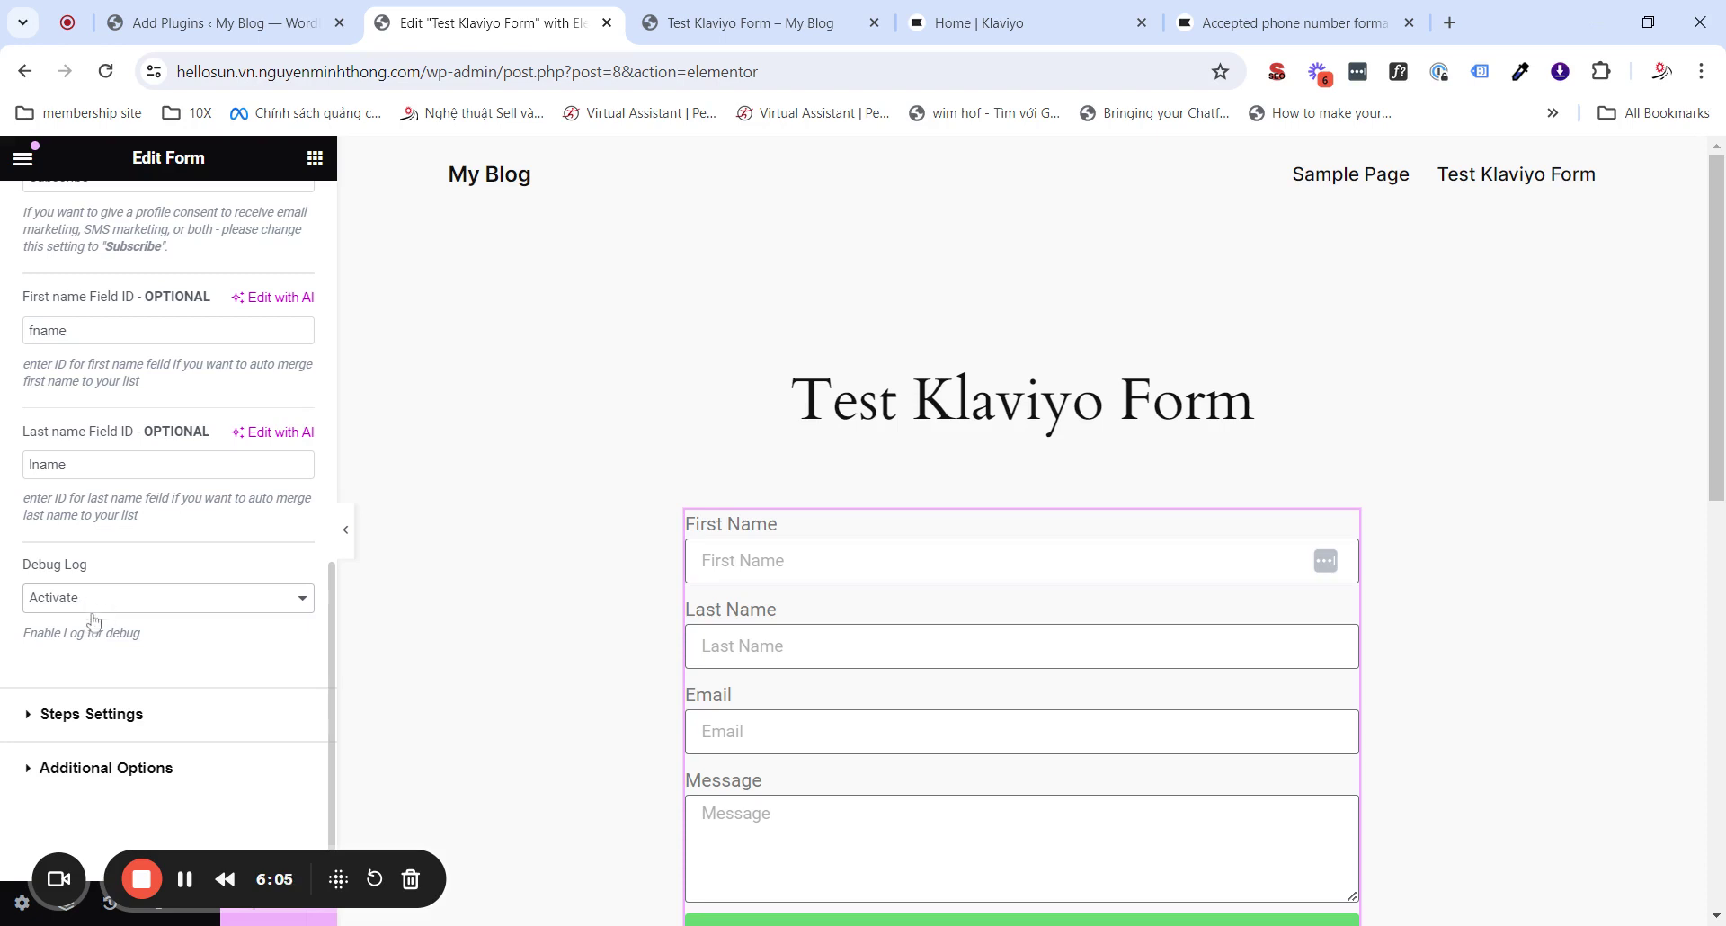
pyautogui.click(89, 647)
pyautogui.scroll(1, 168, 503)
pyautogui.scroll(3, 157, 504)
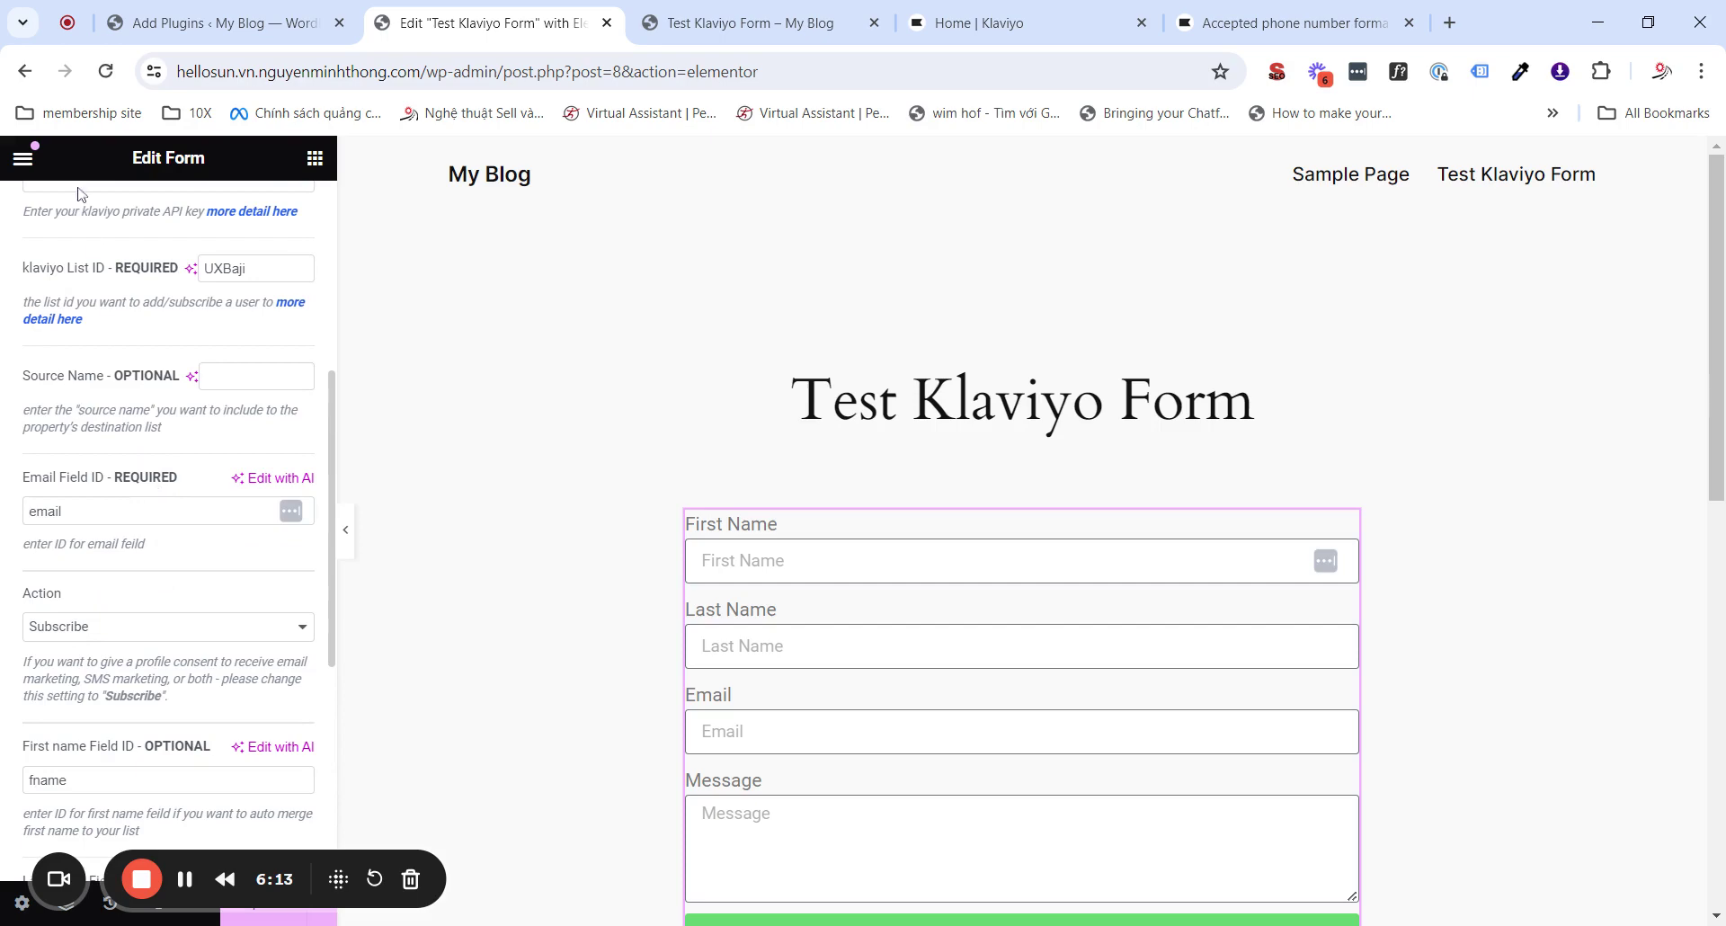
# - On the Test Klaviyo Form preview page, fill in the test contact's first name and last name
pyautogui.click(696, 32)
pyautogui.scroll(-3, 646, 539)
pyautogui.click(657, 279)
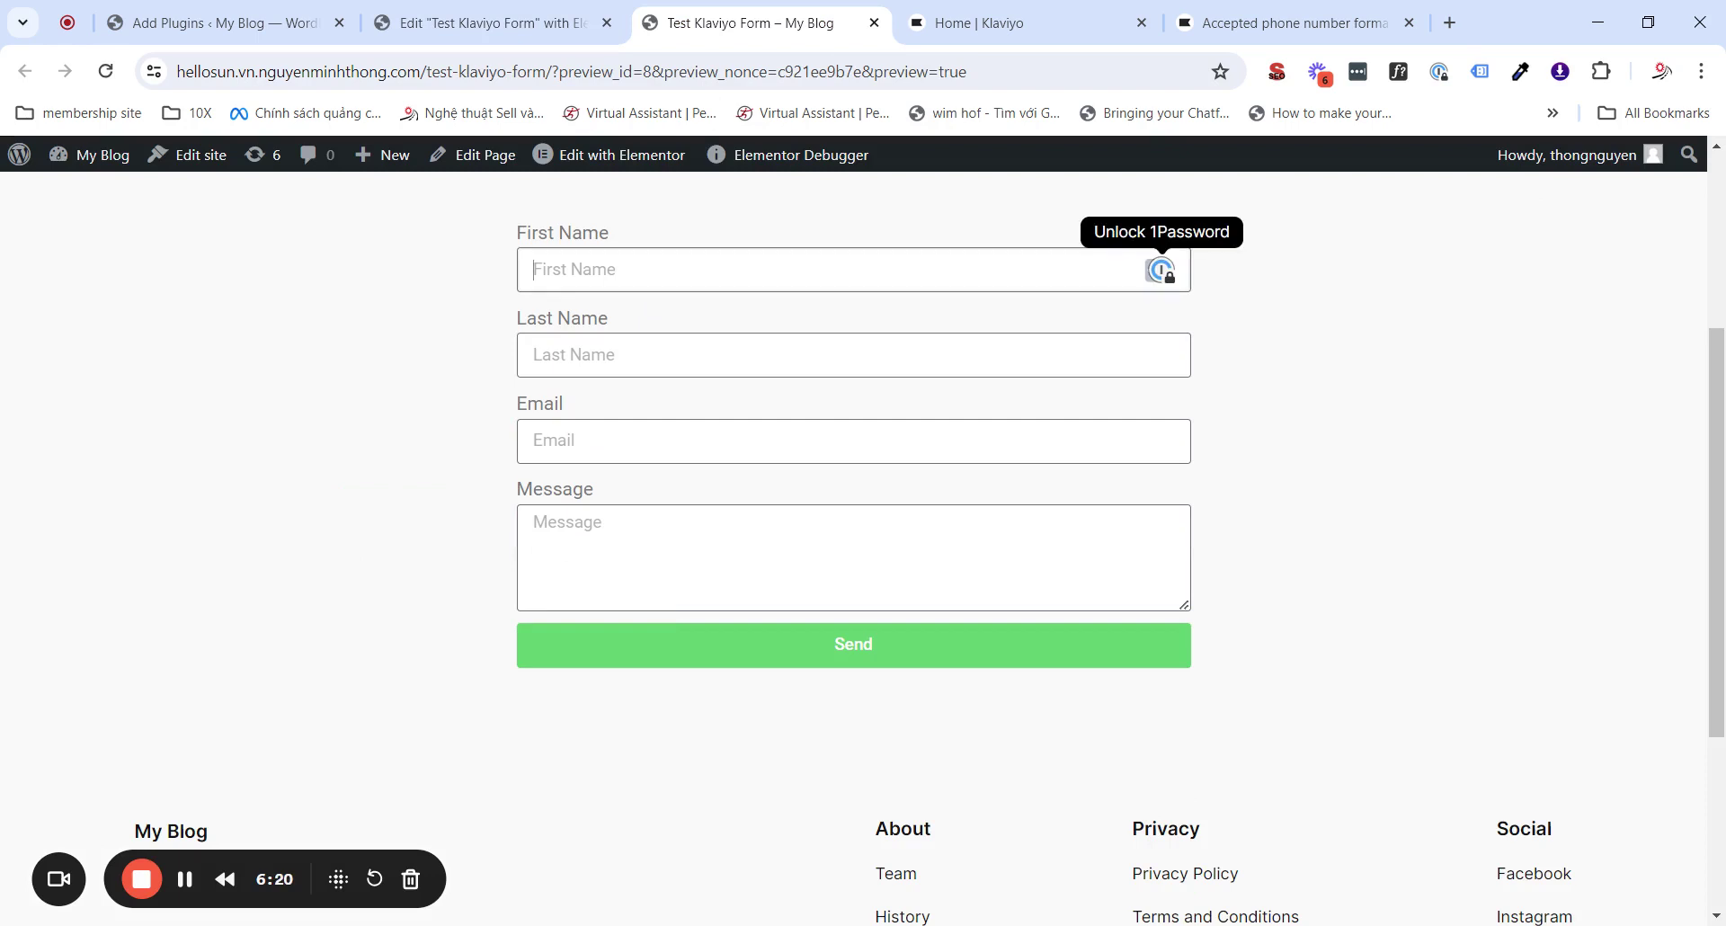
pyautogui.write('Test')
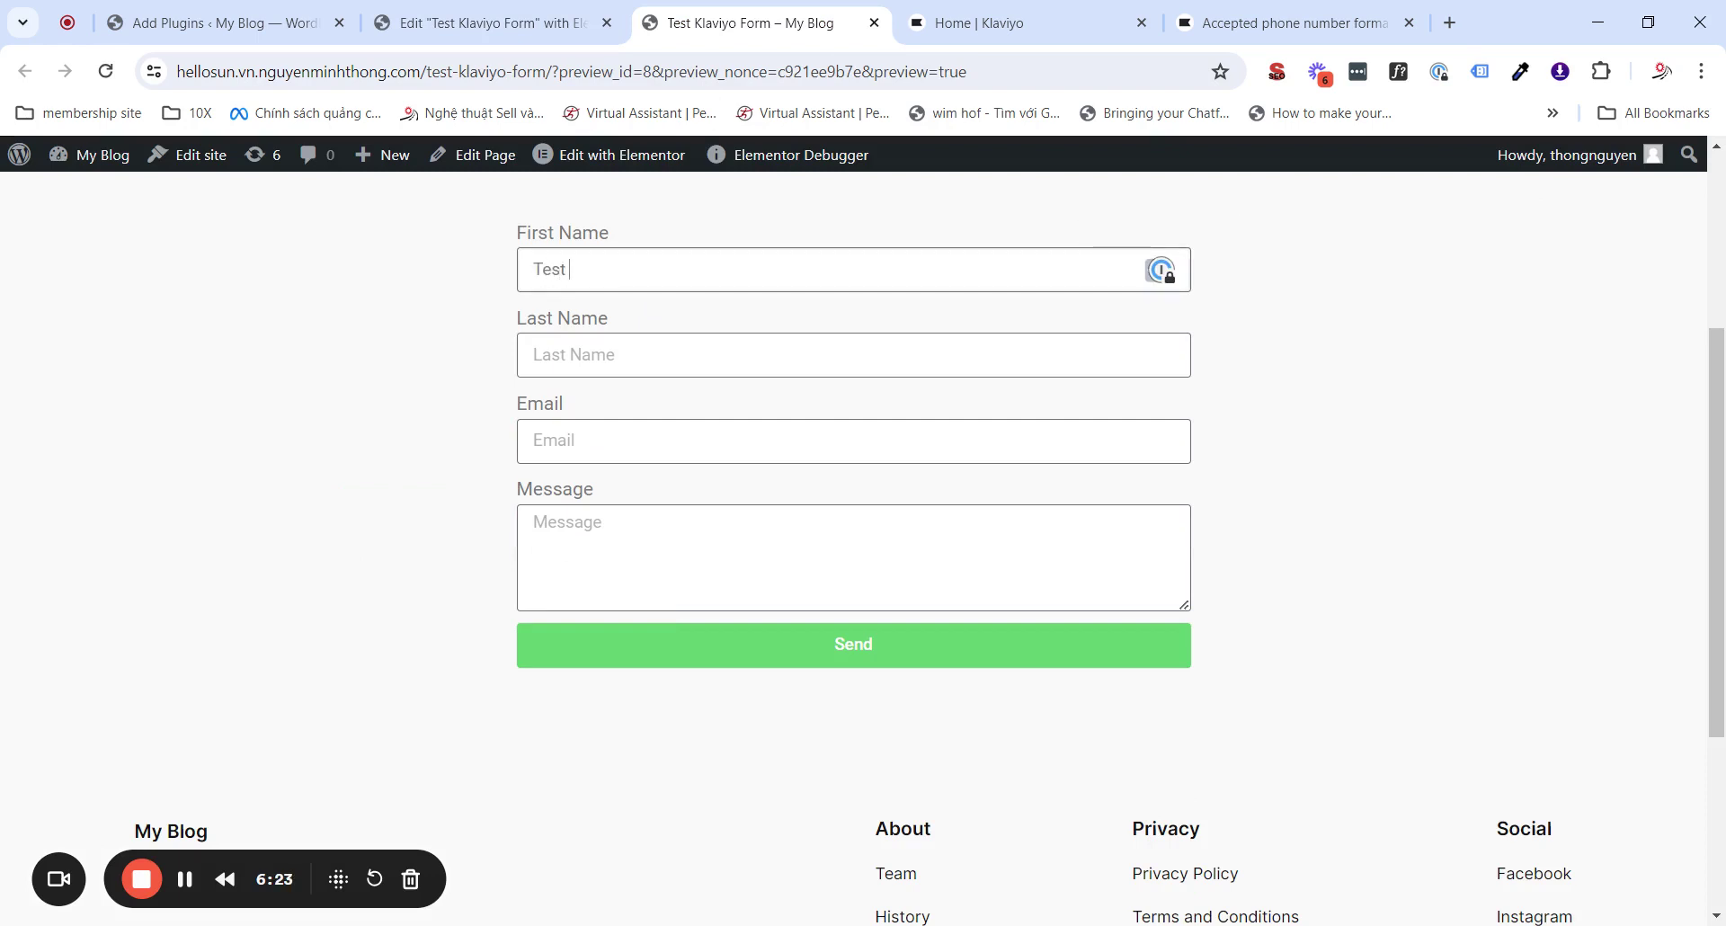
pyautogui.press('Tab')
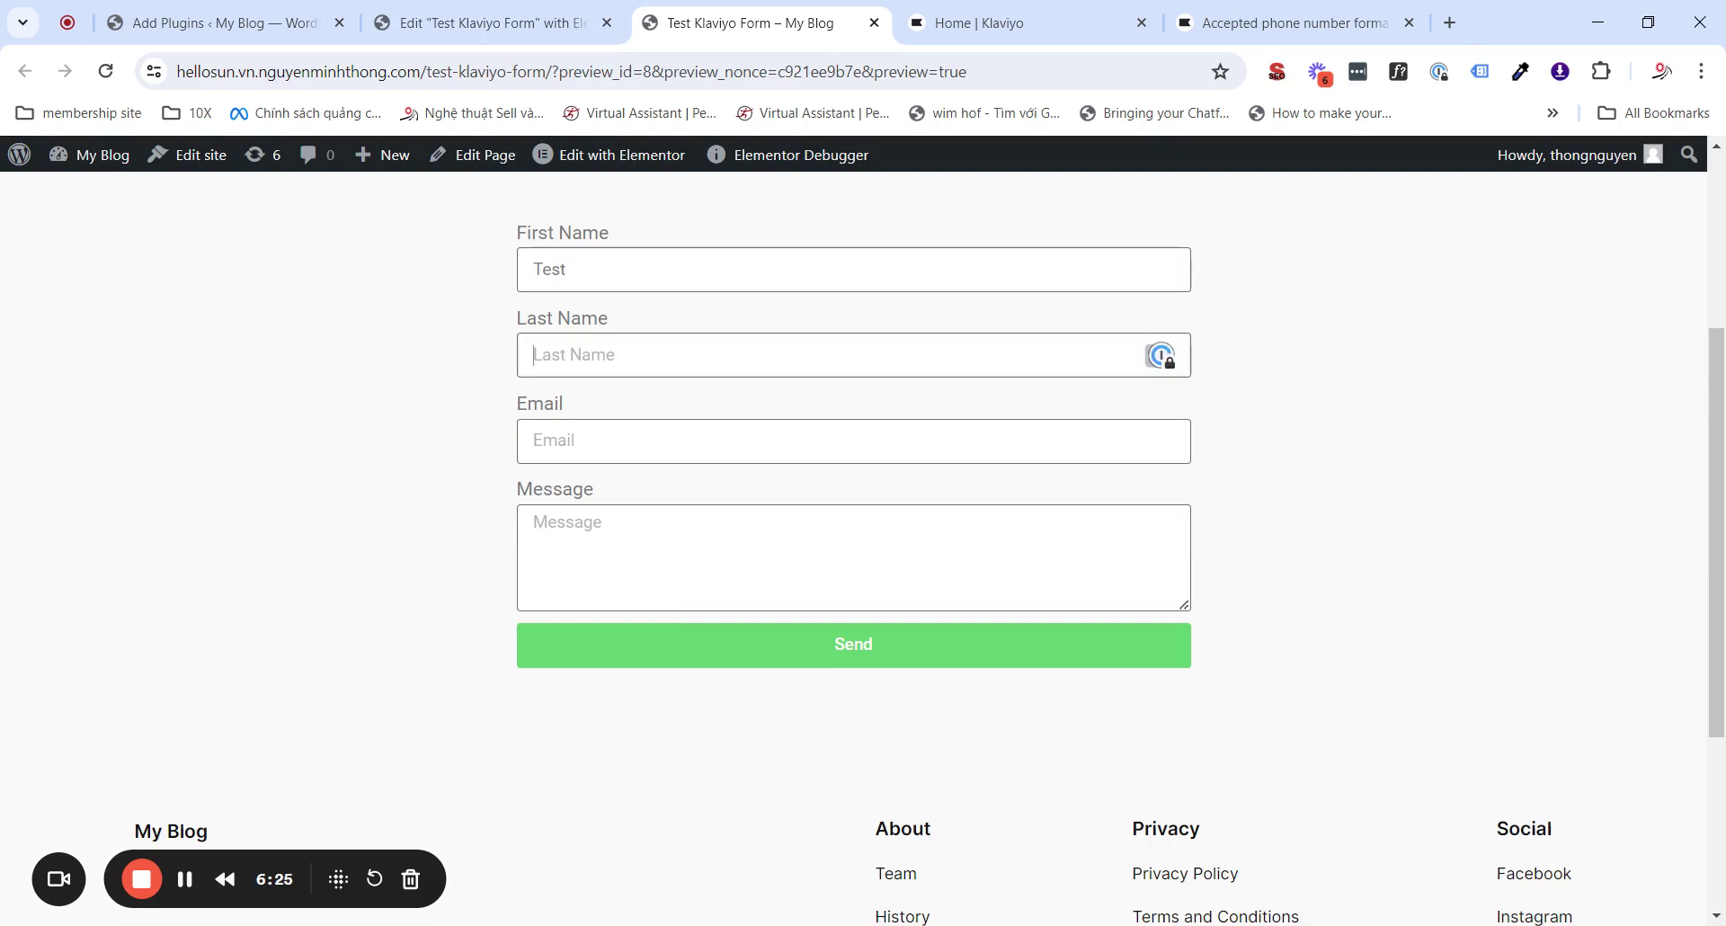
pyautogui.write('Sumit')
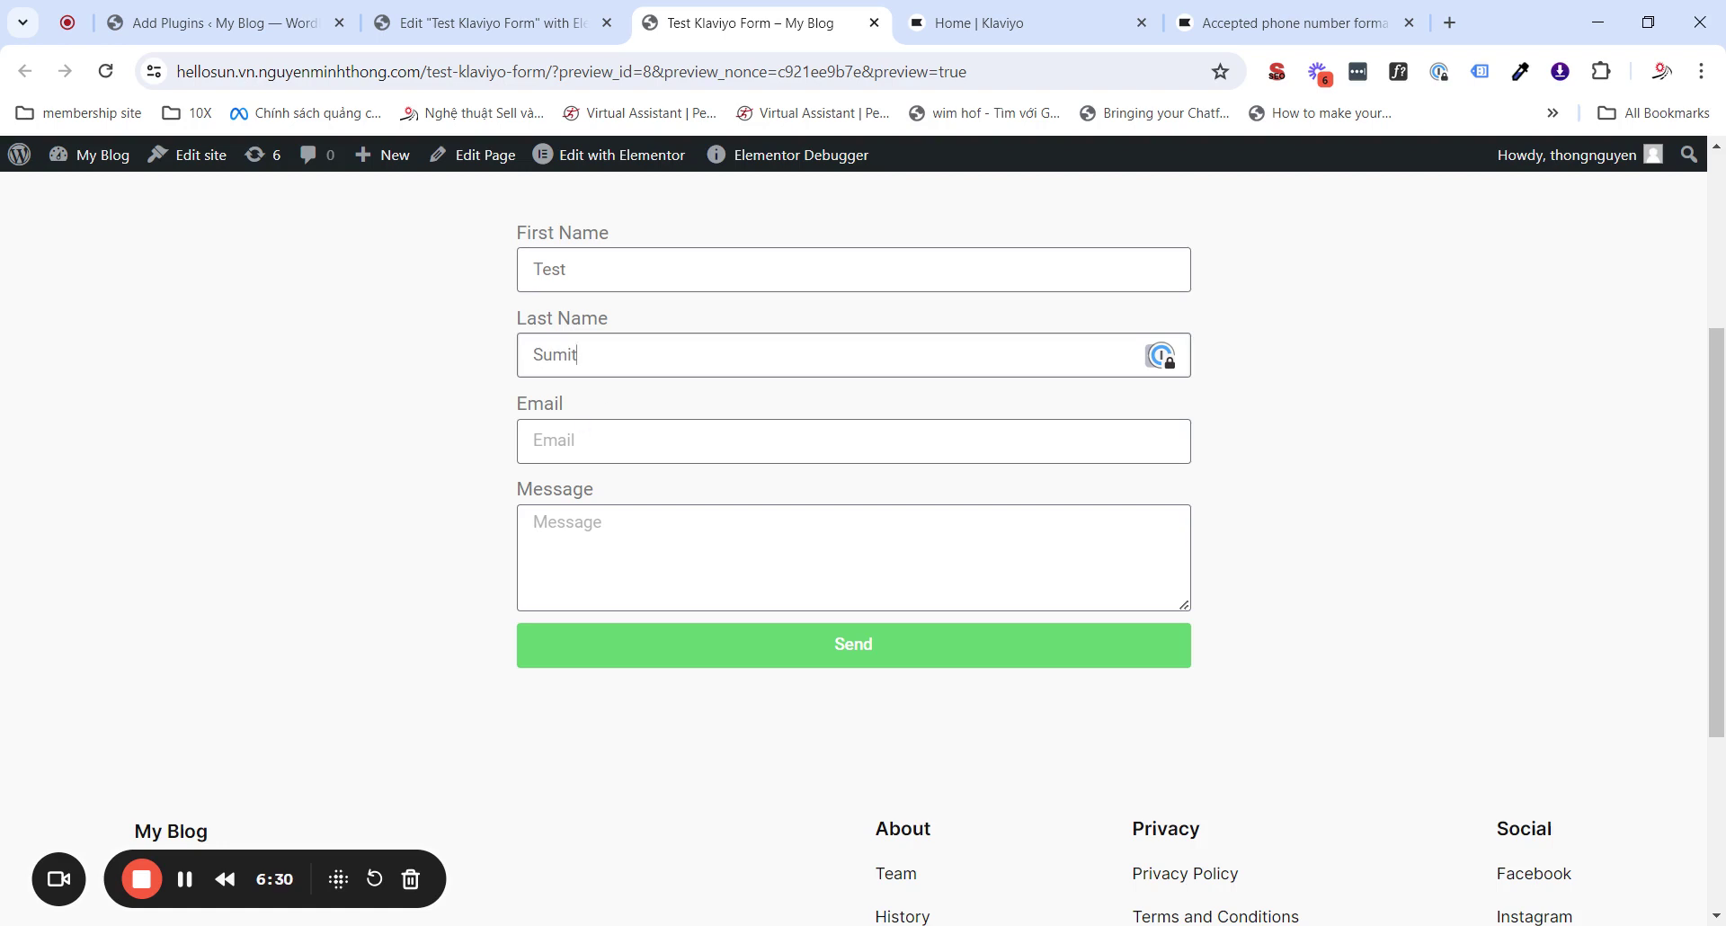
# - Fill in the test contact's email, enter "Test Success" as the message, and submit the form
pyautogui.press('Tab')
pyautogui.write('test')
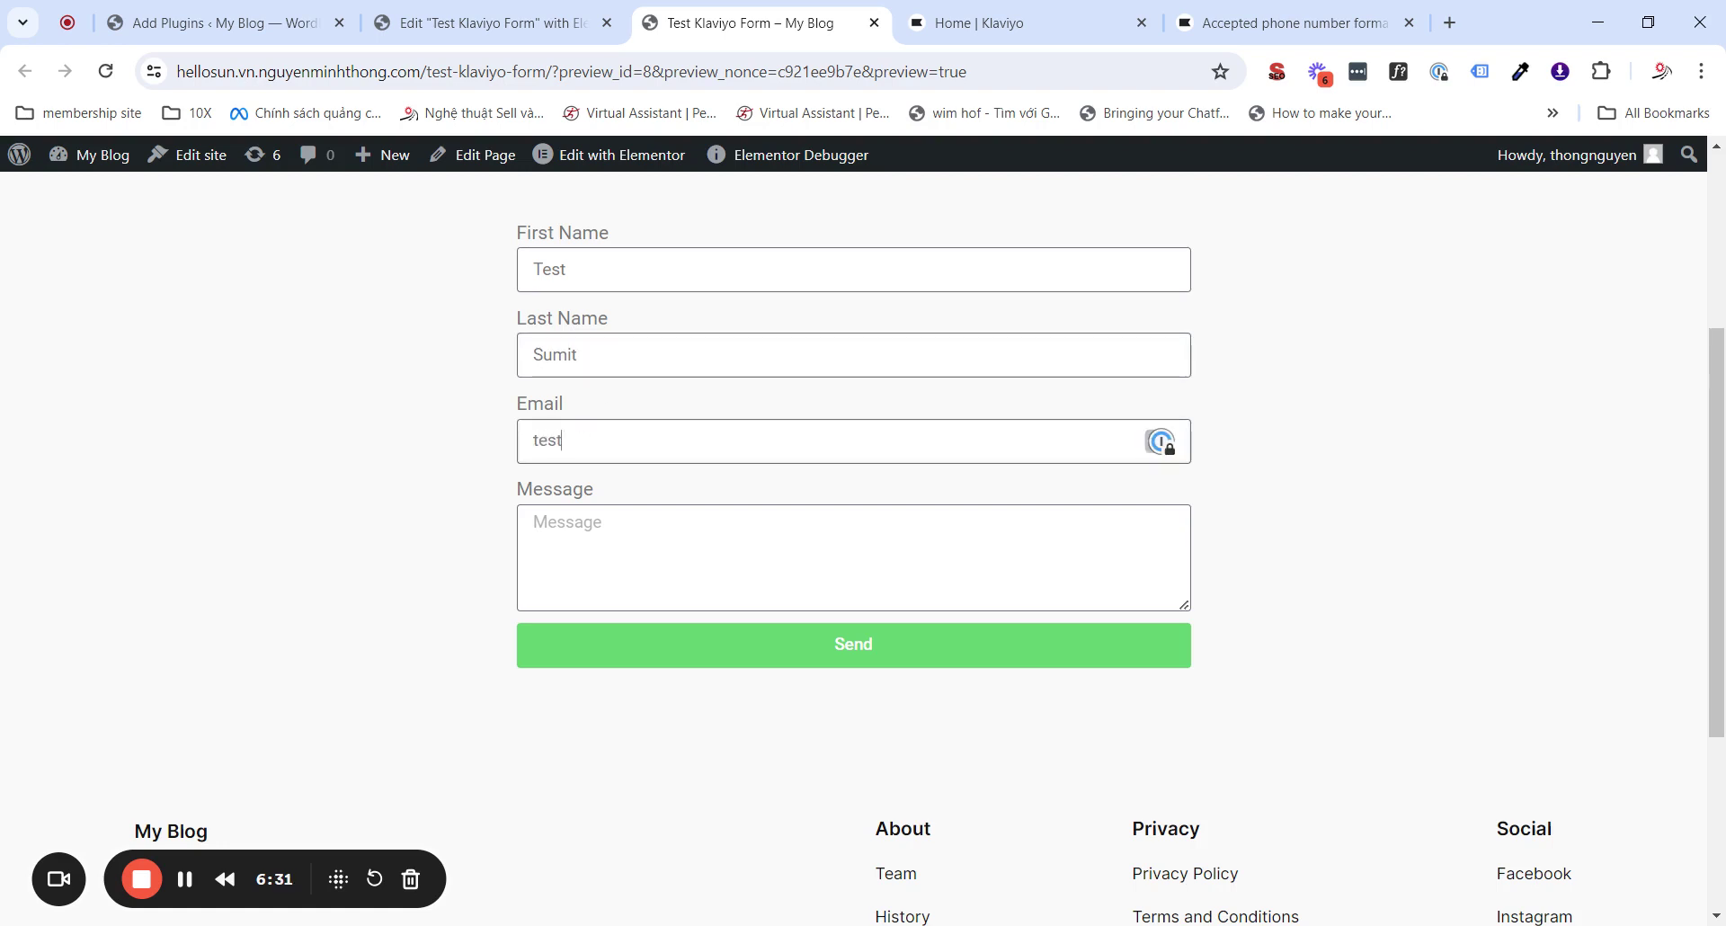
pyautogui.write('@submit')
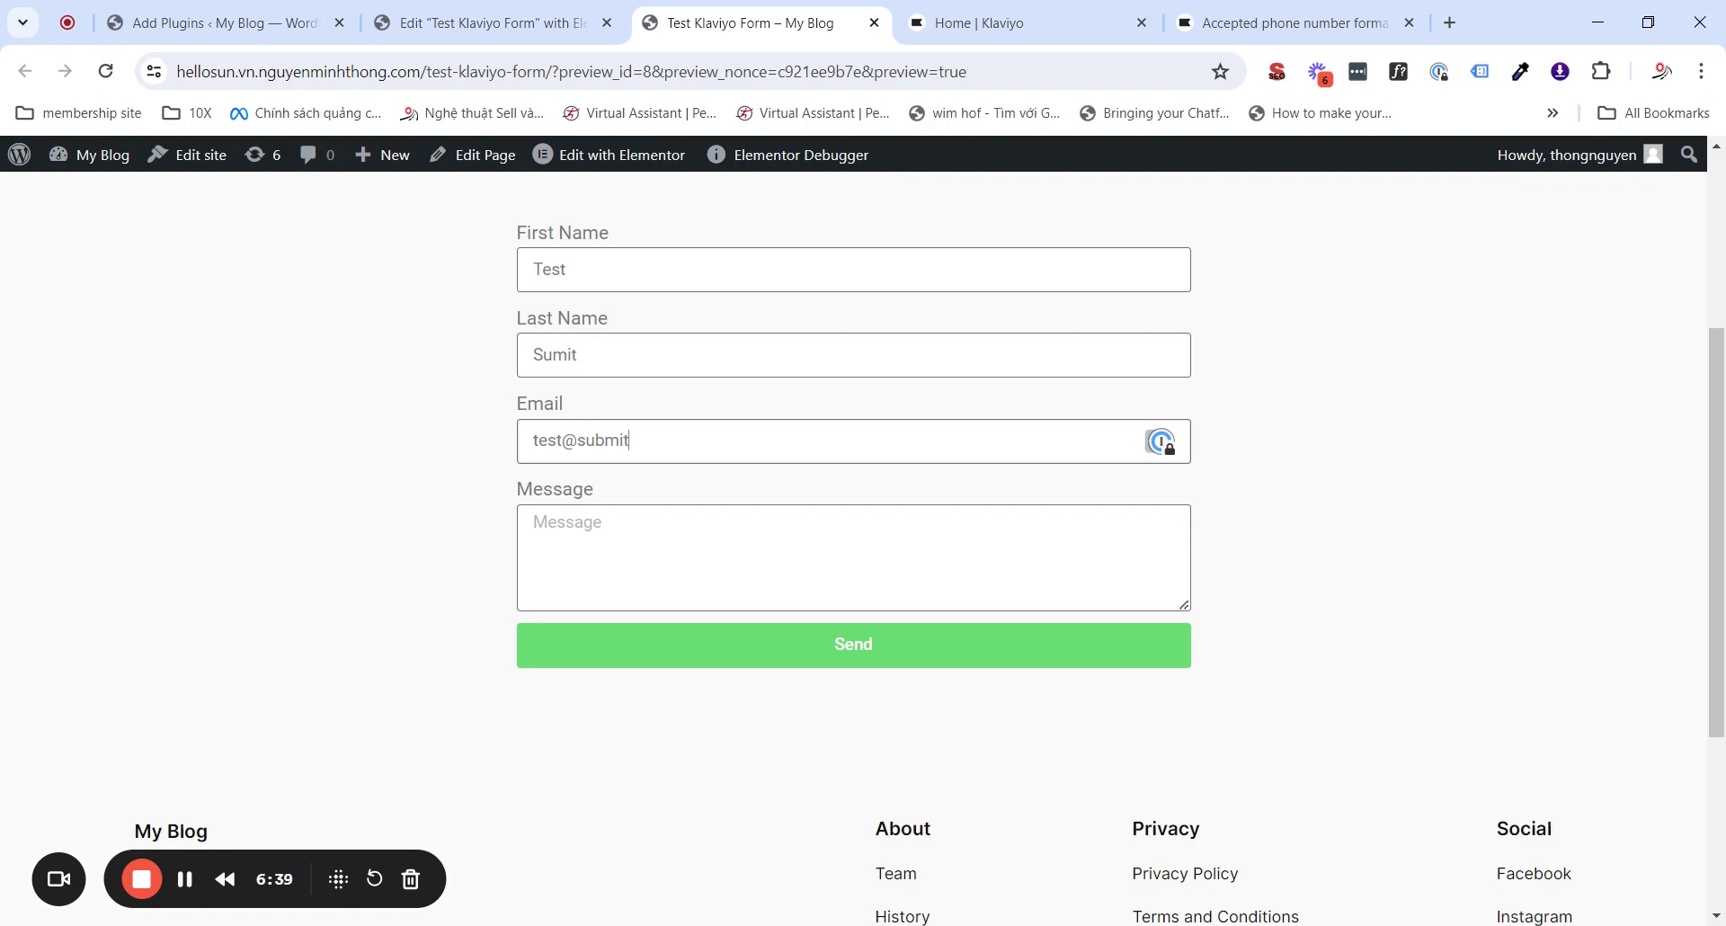
pyautogui.write('com')
pyautogui.press('Tab')
pyautogui.write('Test')
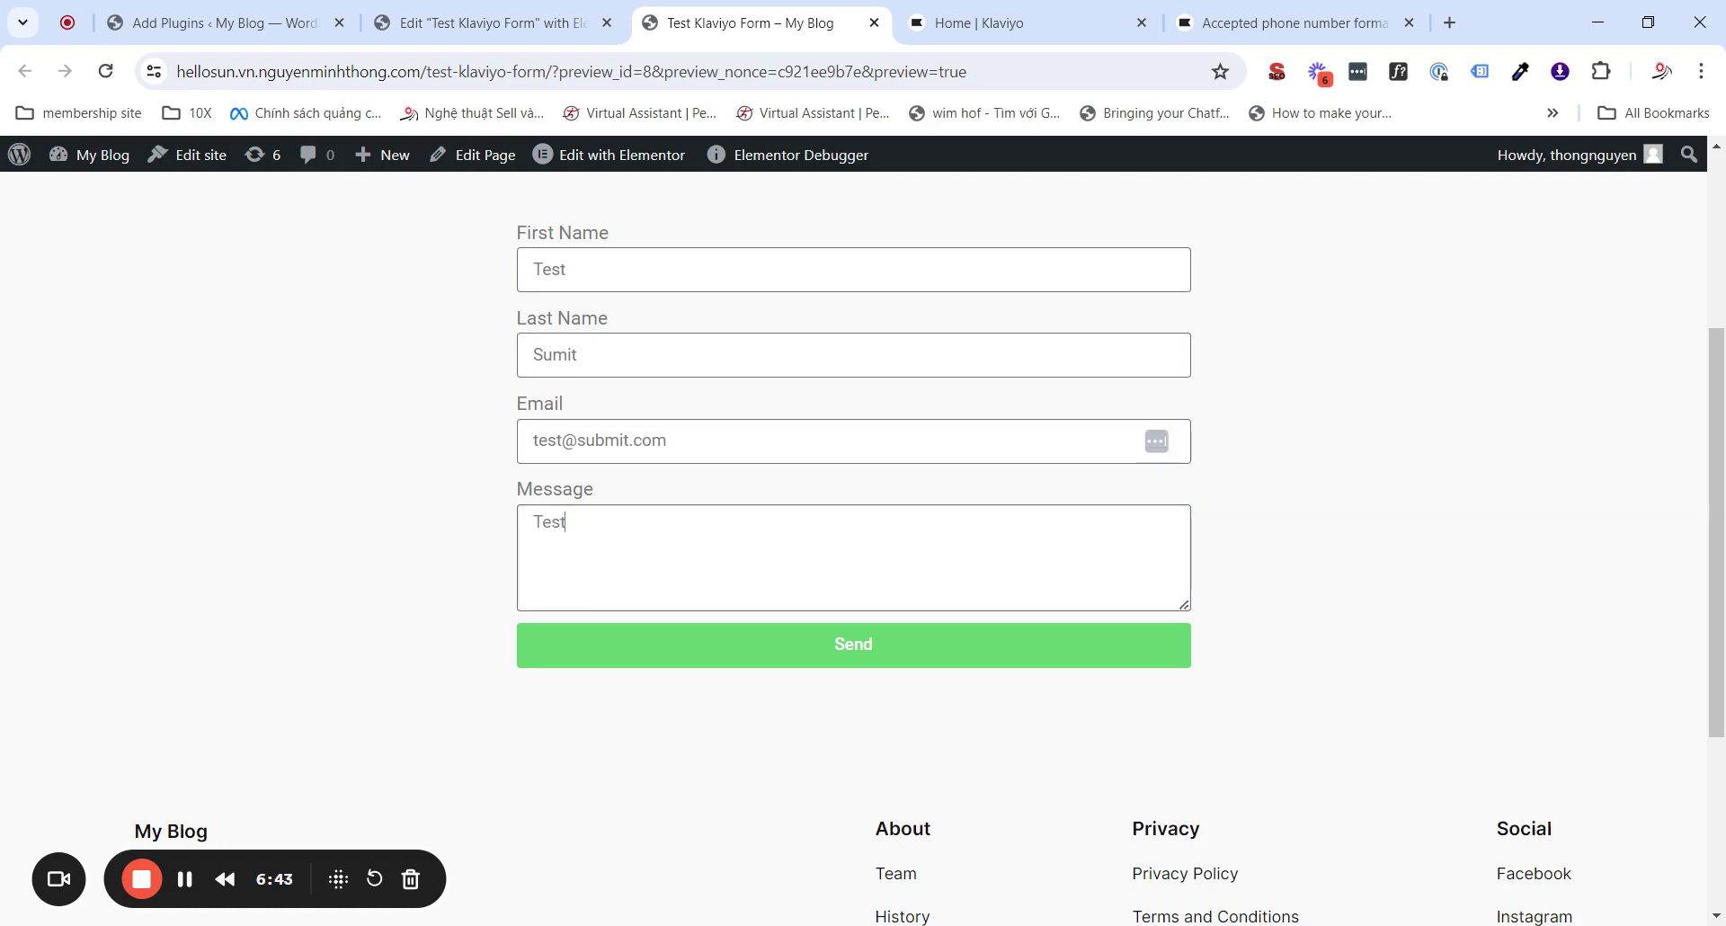
pyautogui.write(' Success')
pyautogui.click(680, 645)
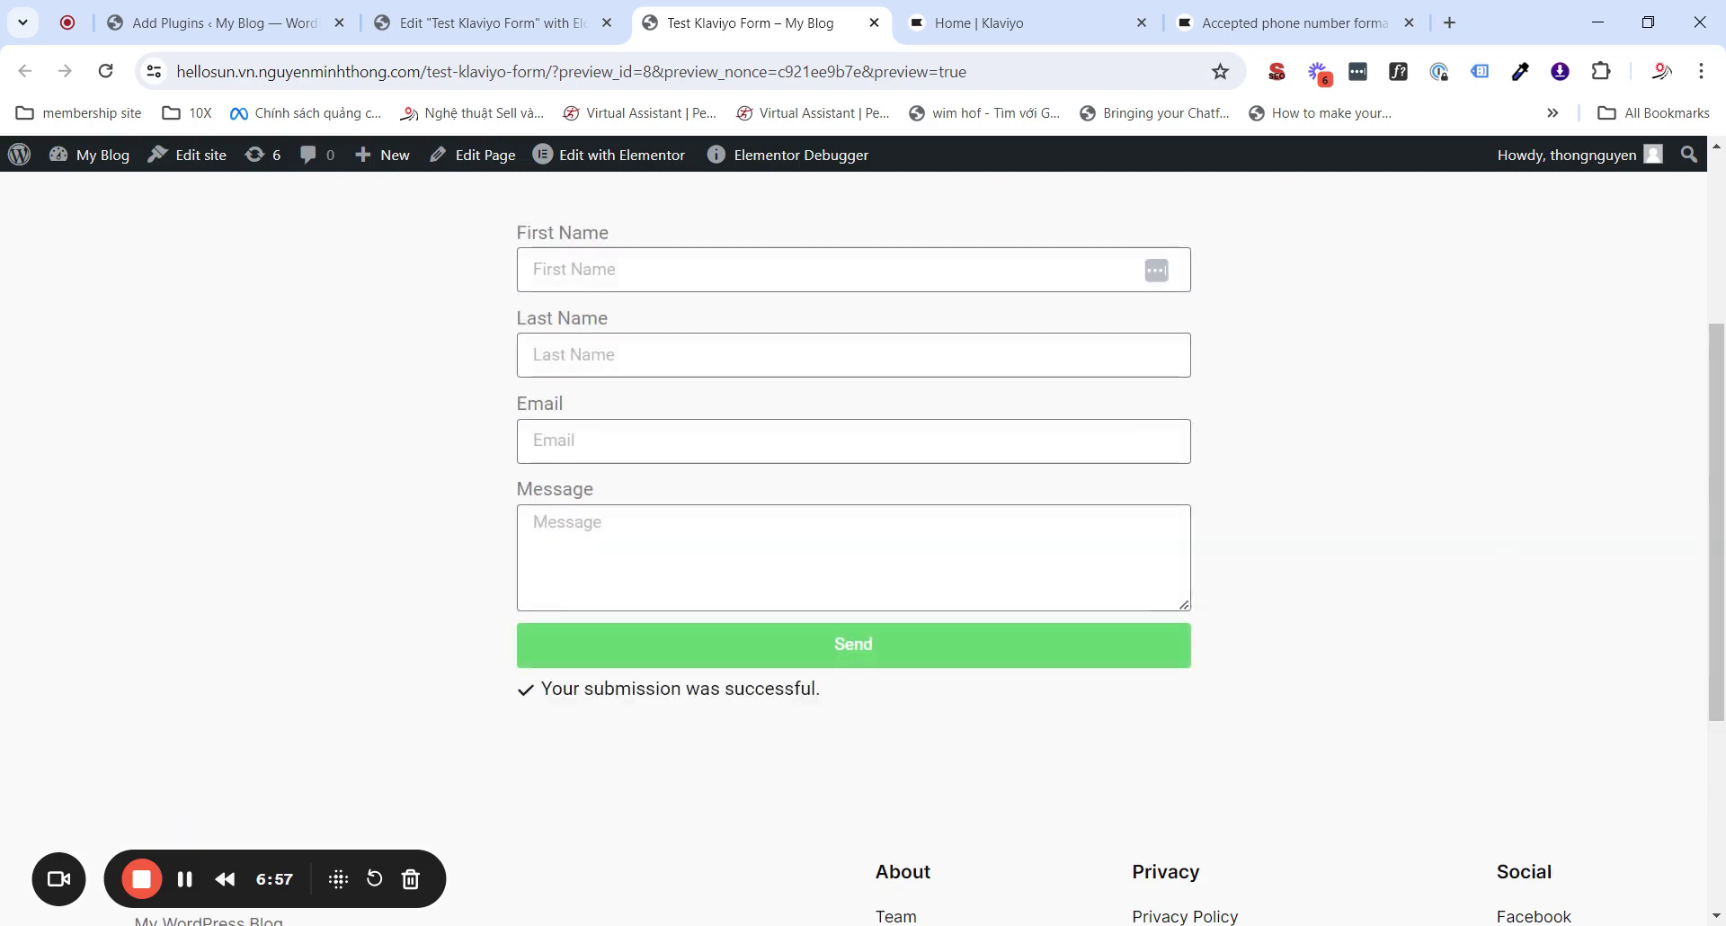
# - Switch to Klaviyo and open the submitted test contact's profile from the Test List
pyautogui.click(958, 35)
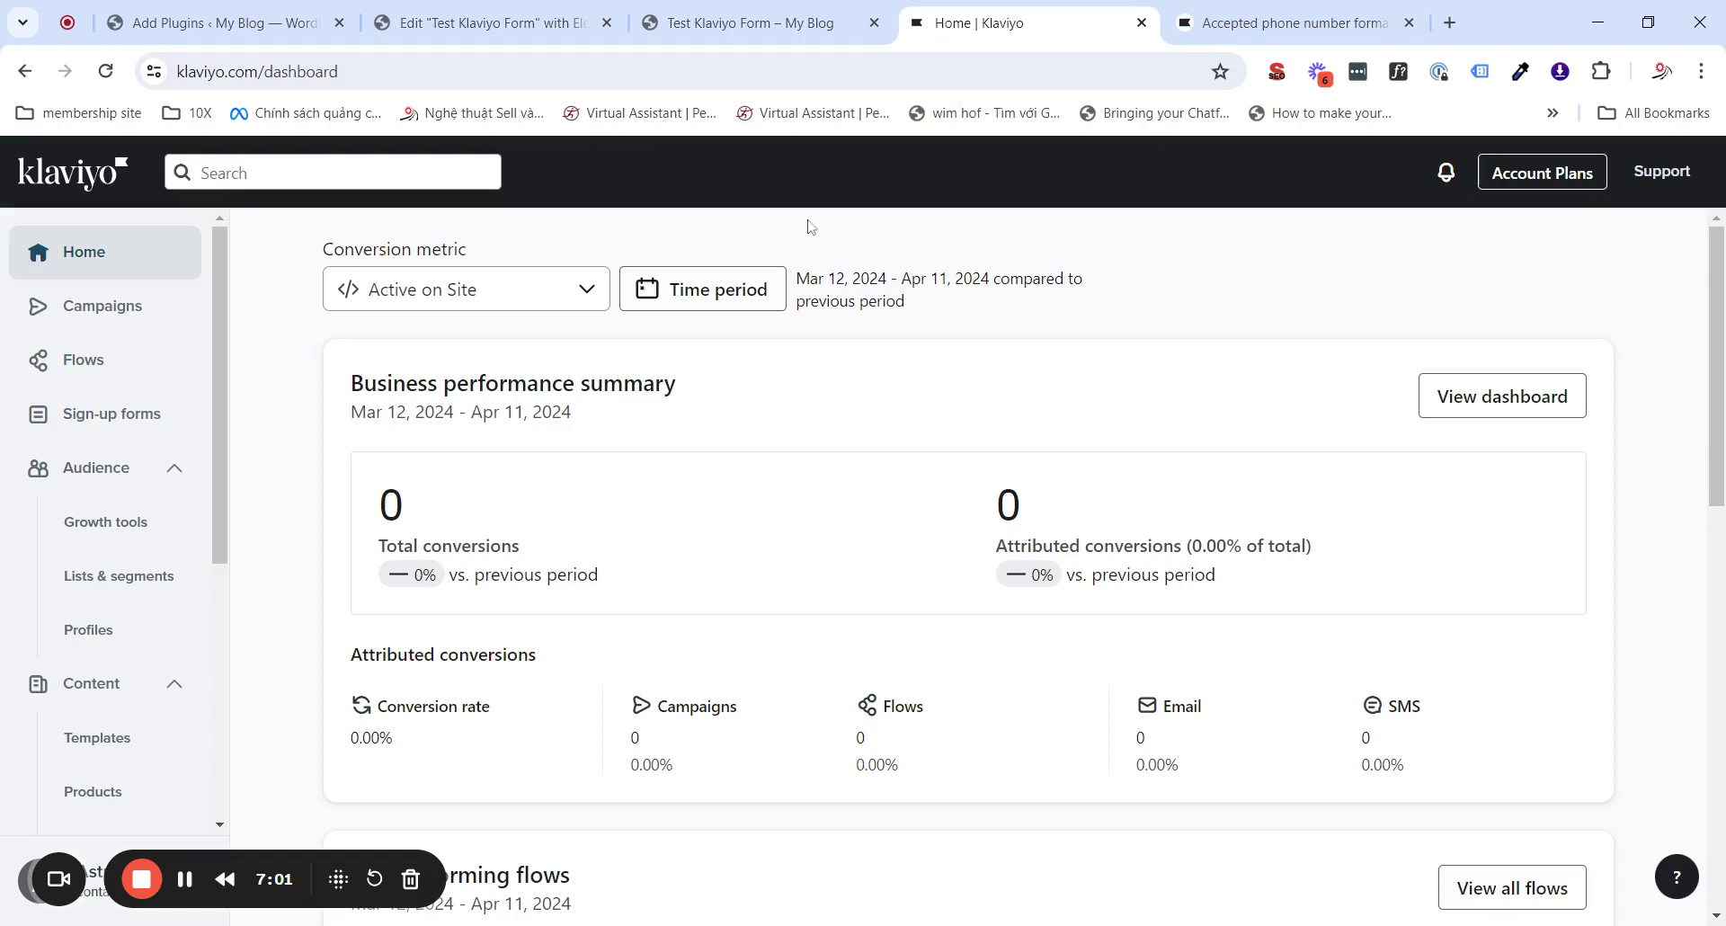
pyautogui.click(106, 585)
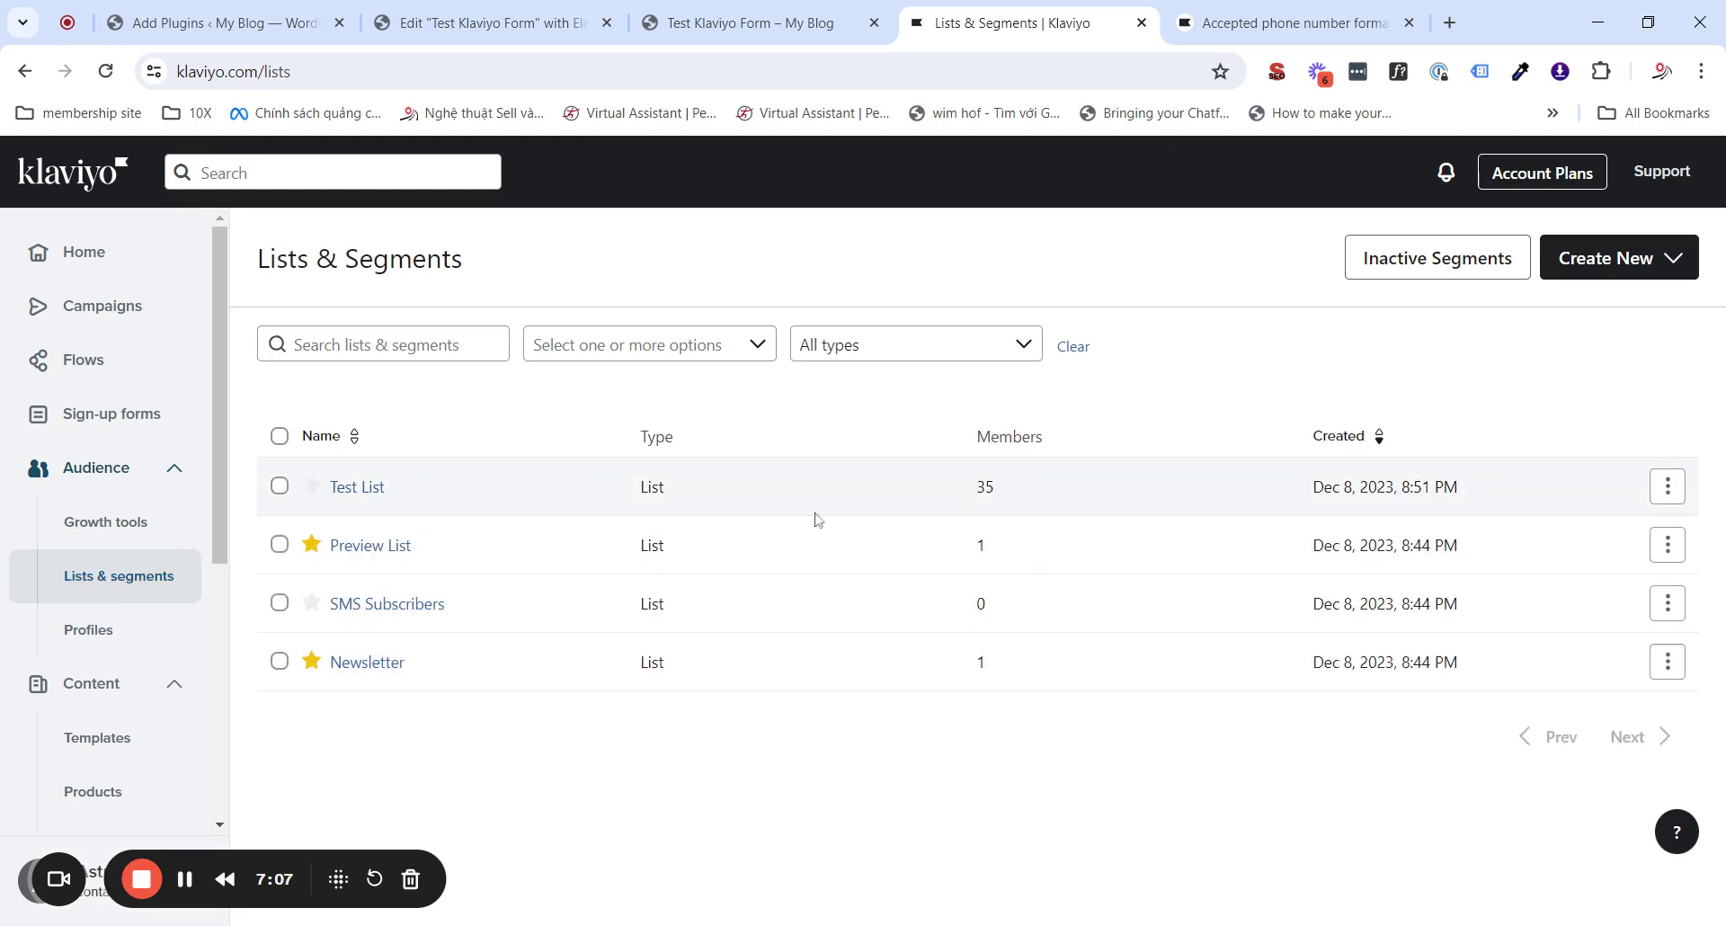
pyautogui.click(347, 496)
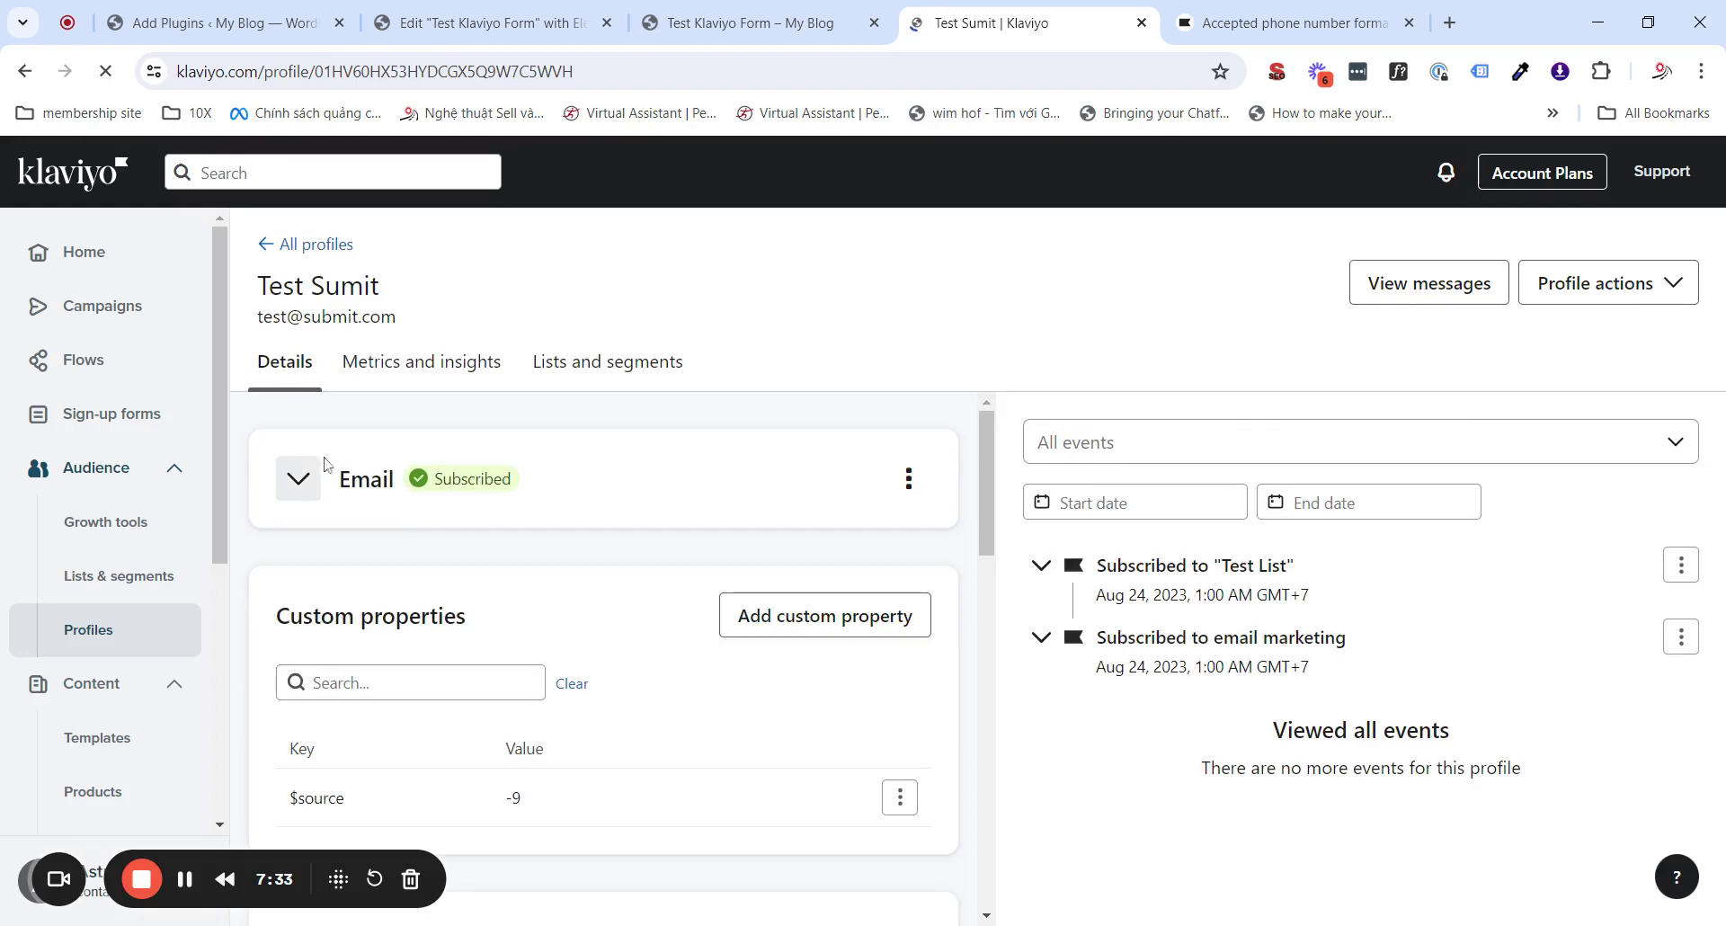
# - Examine the contact's profile: name, email, subscription status, custom properties, and the email marketing and Test List events
pyautogui.scroll(-2, 346, 553)
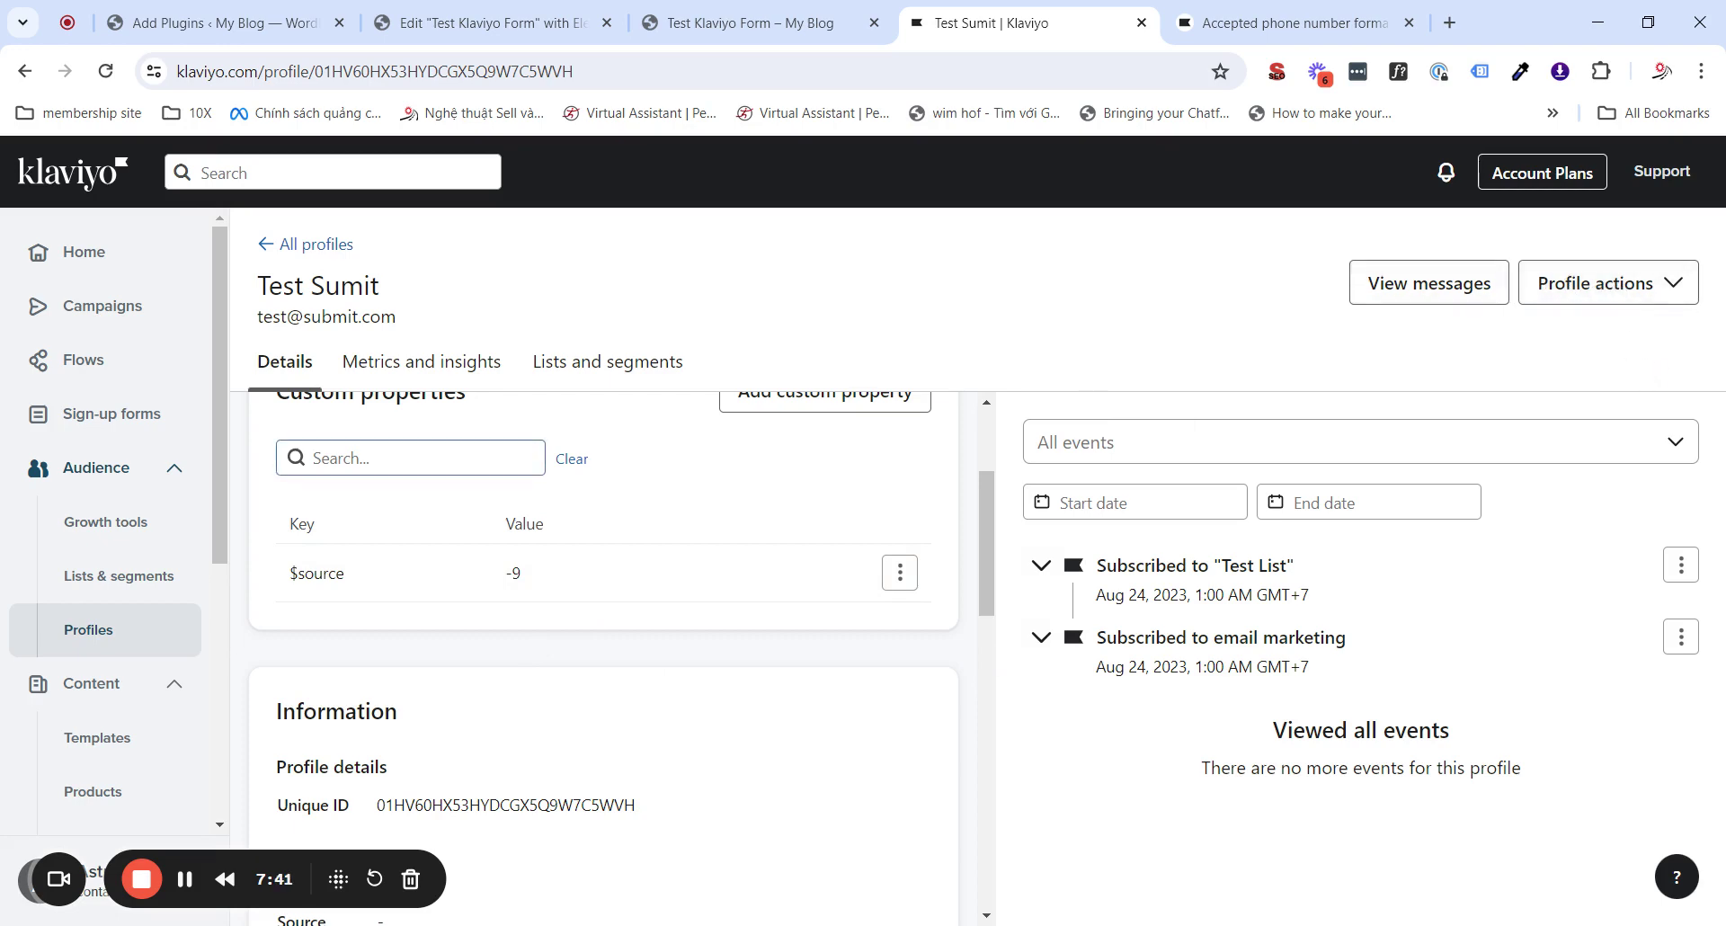
pyautogui.scroll(2, 763, 425)
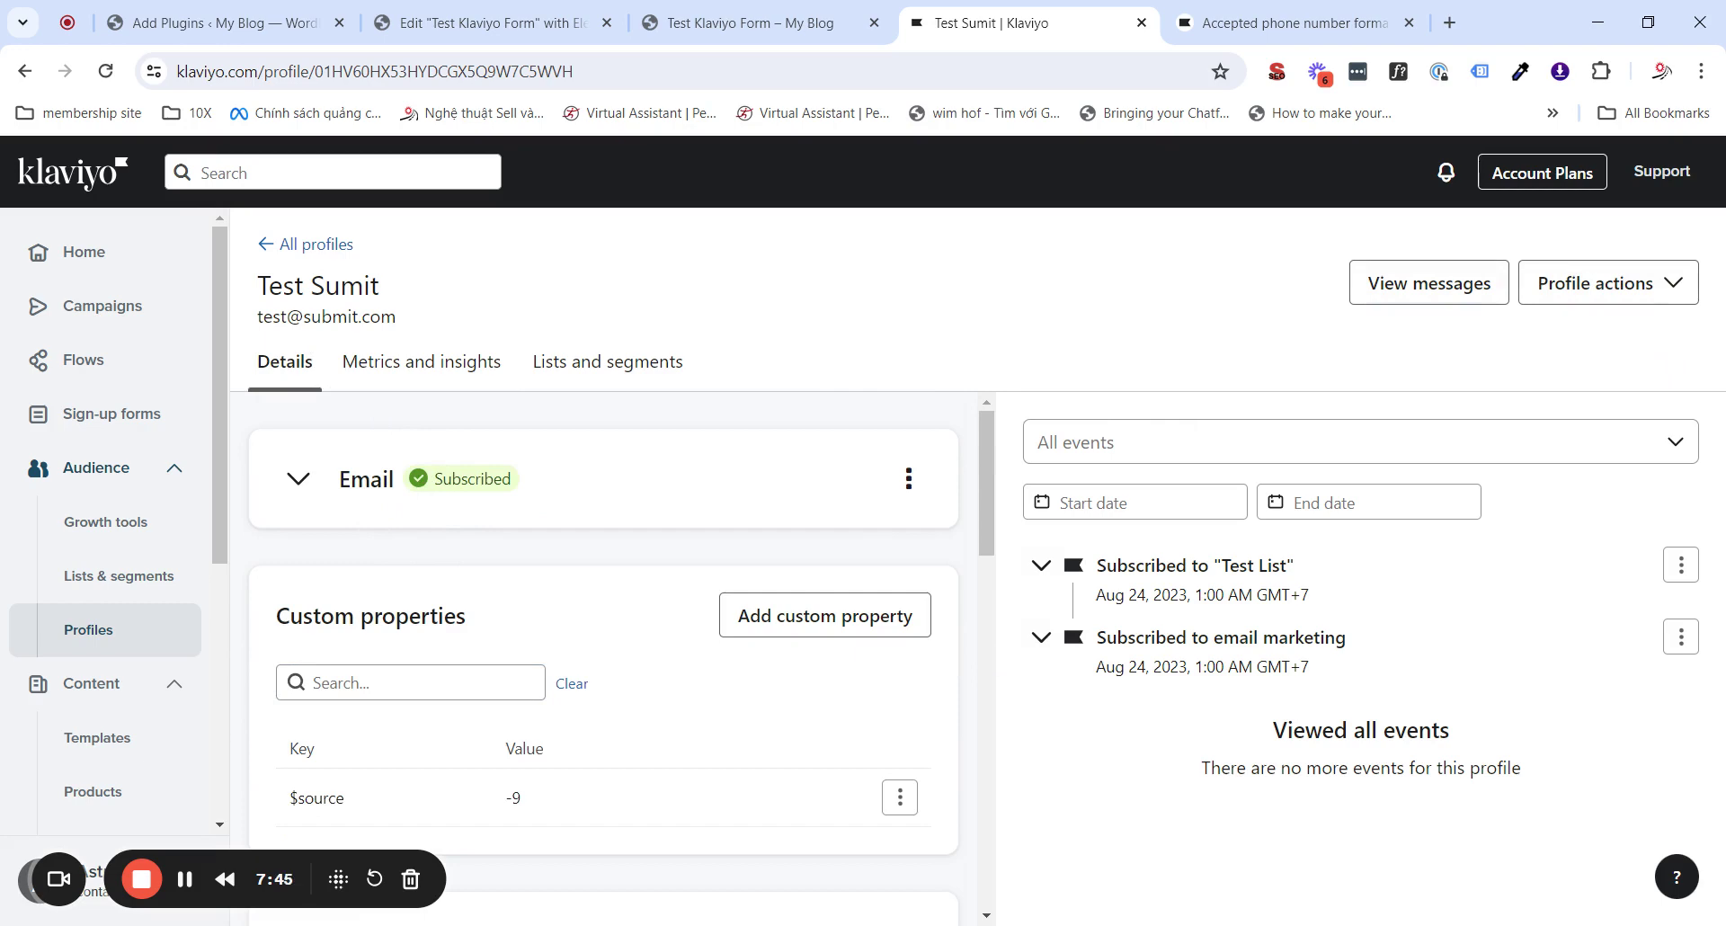
pyautogui.moveTo(311, 286); pyautogui.dragTo(63, 360)
pyautogui.doubleClick(388, 289)
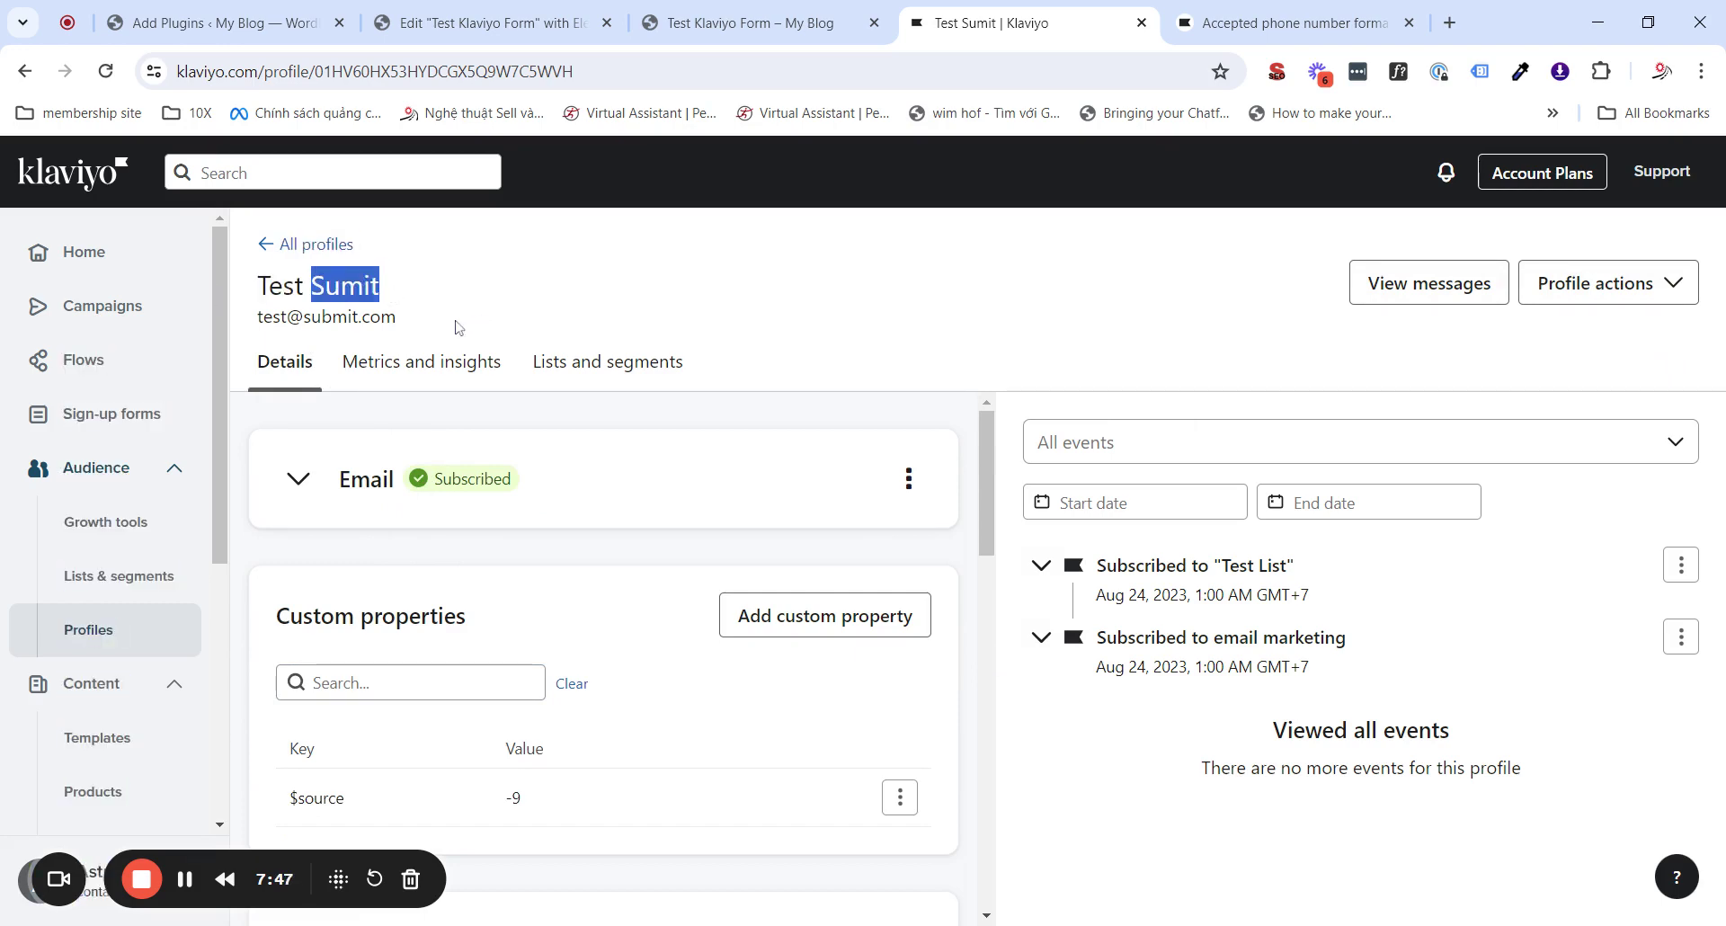
pyautogui.moveTo(454, 327); pyautogui.dragTo(258, 329)
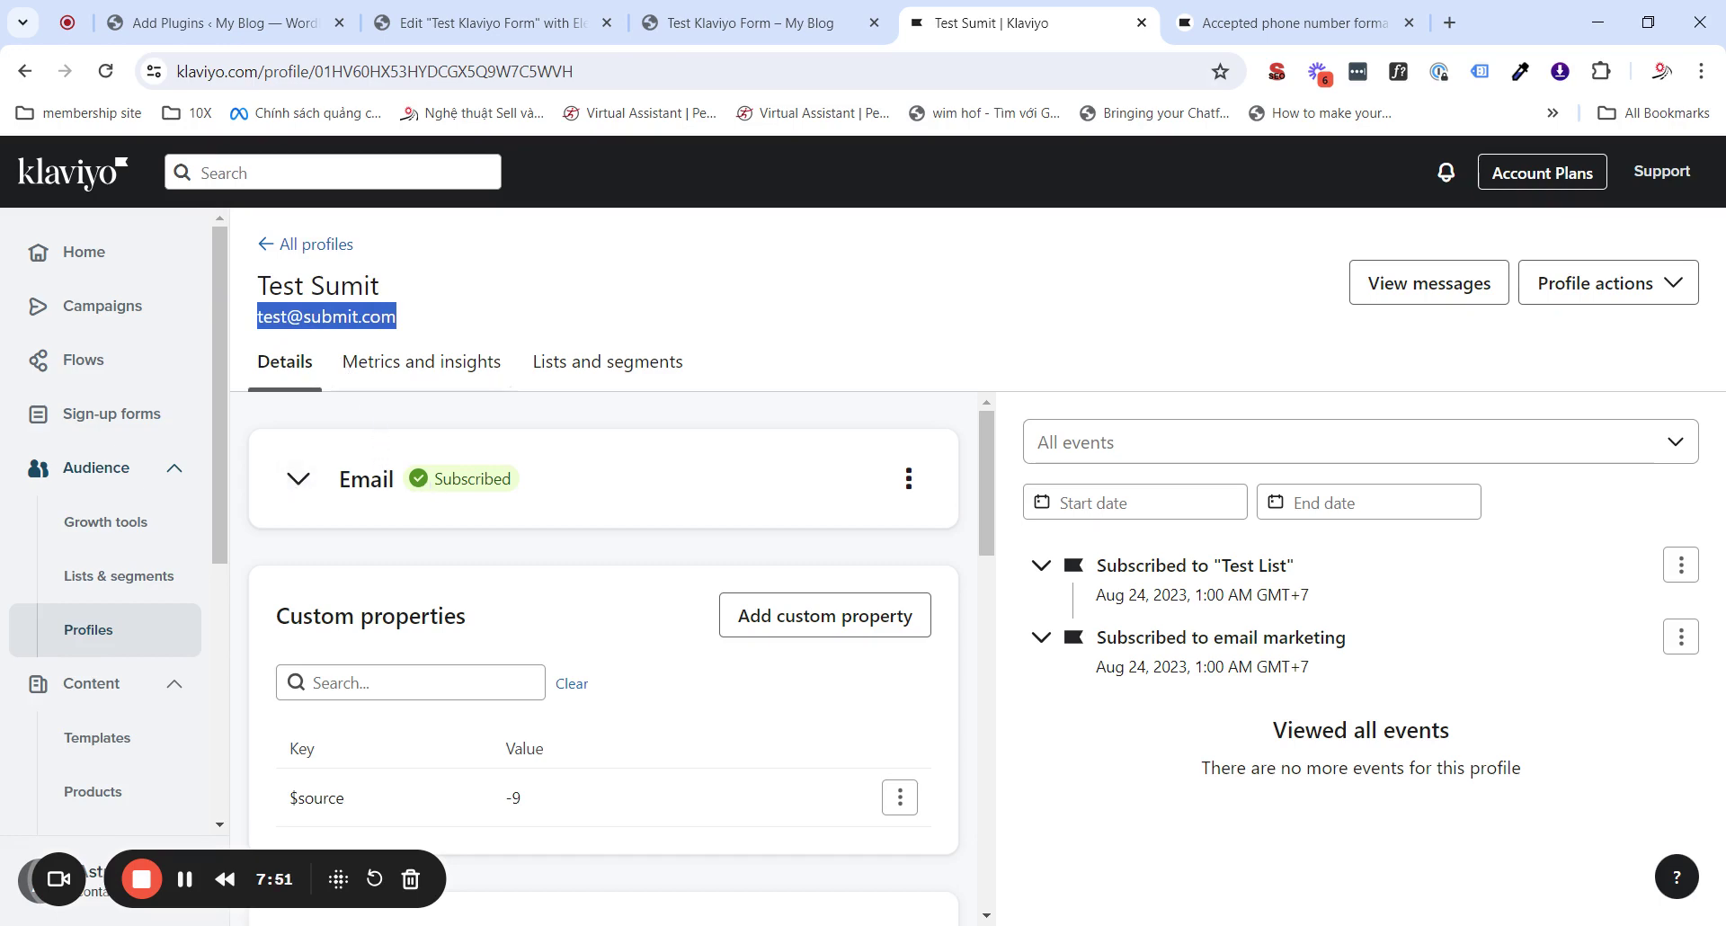
pyautogui.moveTo(531, 490); pyautogui.dragTo(432, 490)
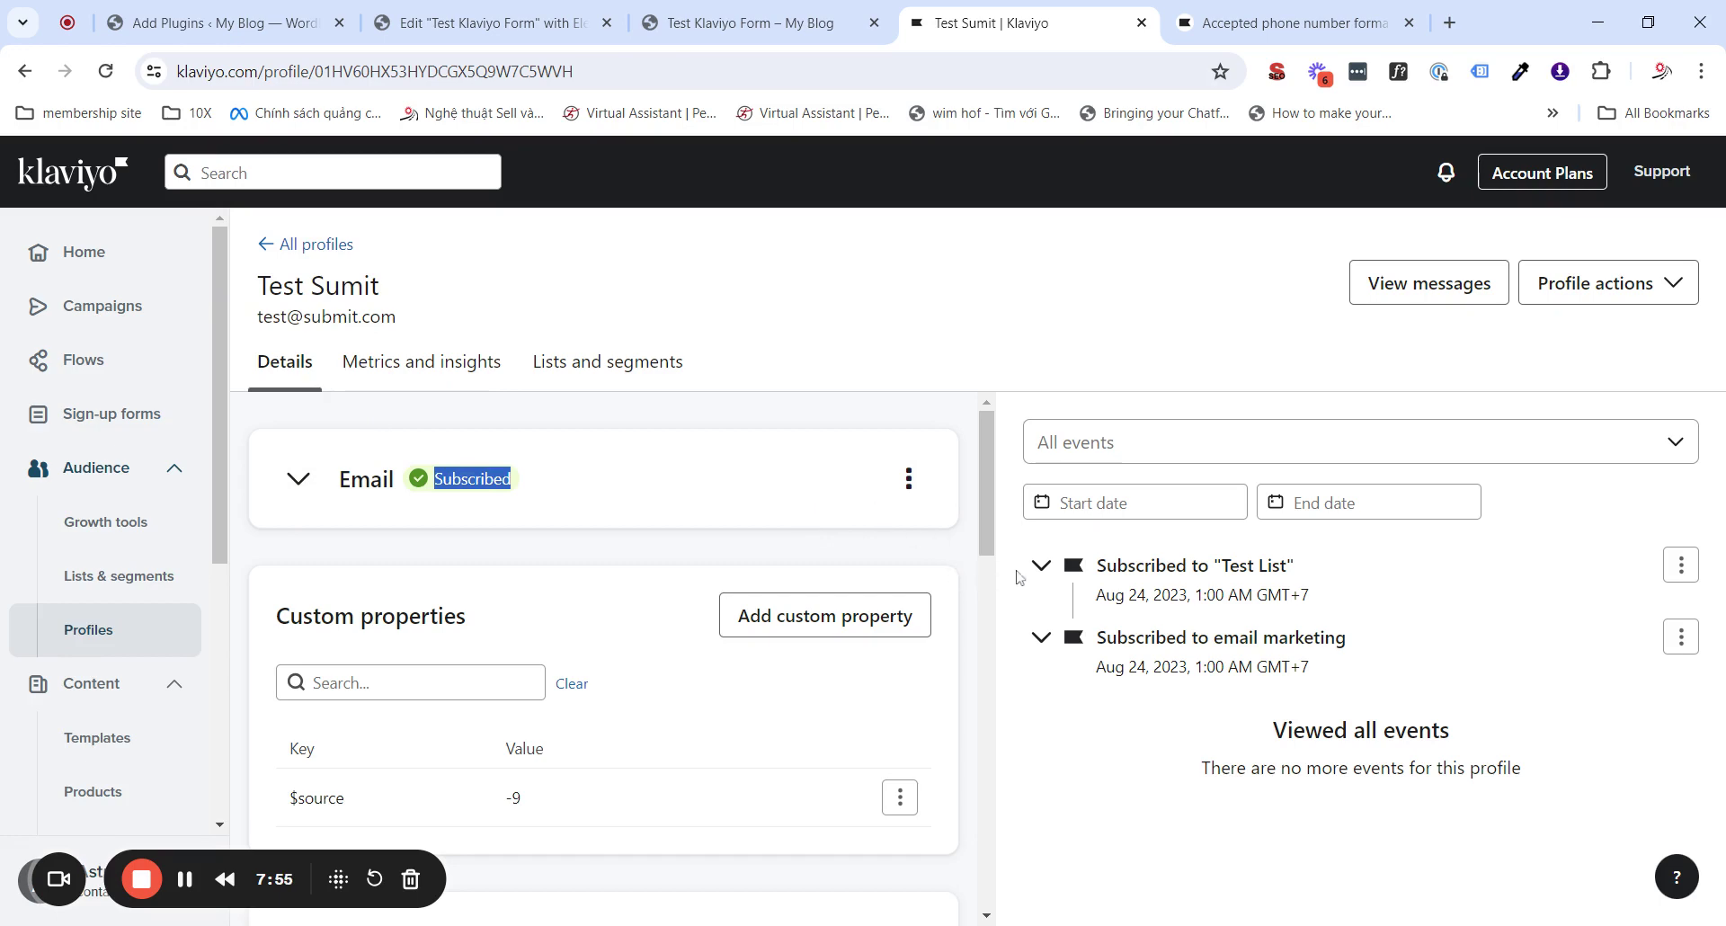
pyautogui.moveTo(1213, 636); pyautogui.dragTo(1381, 662)
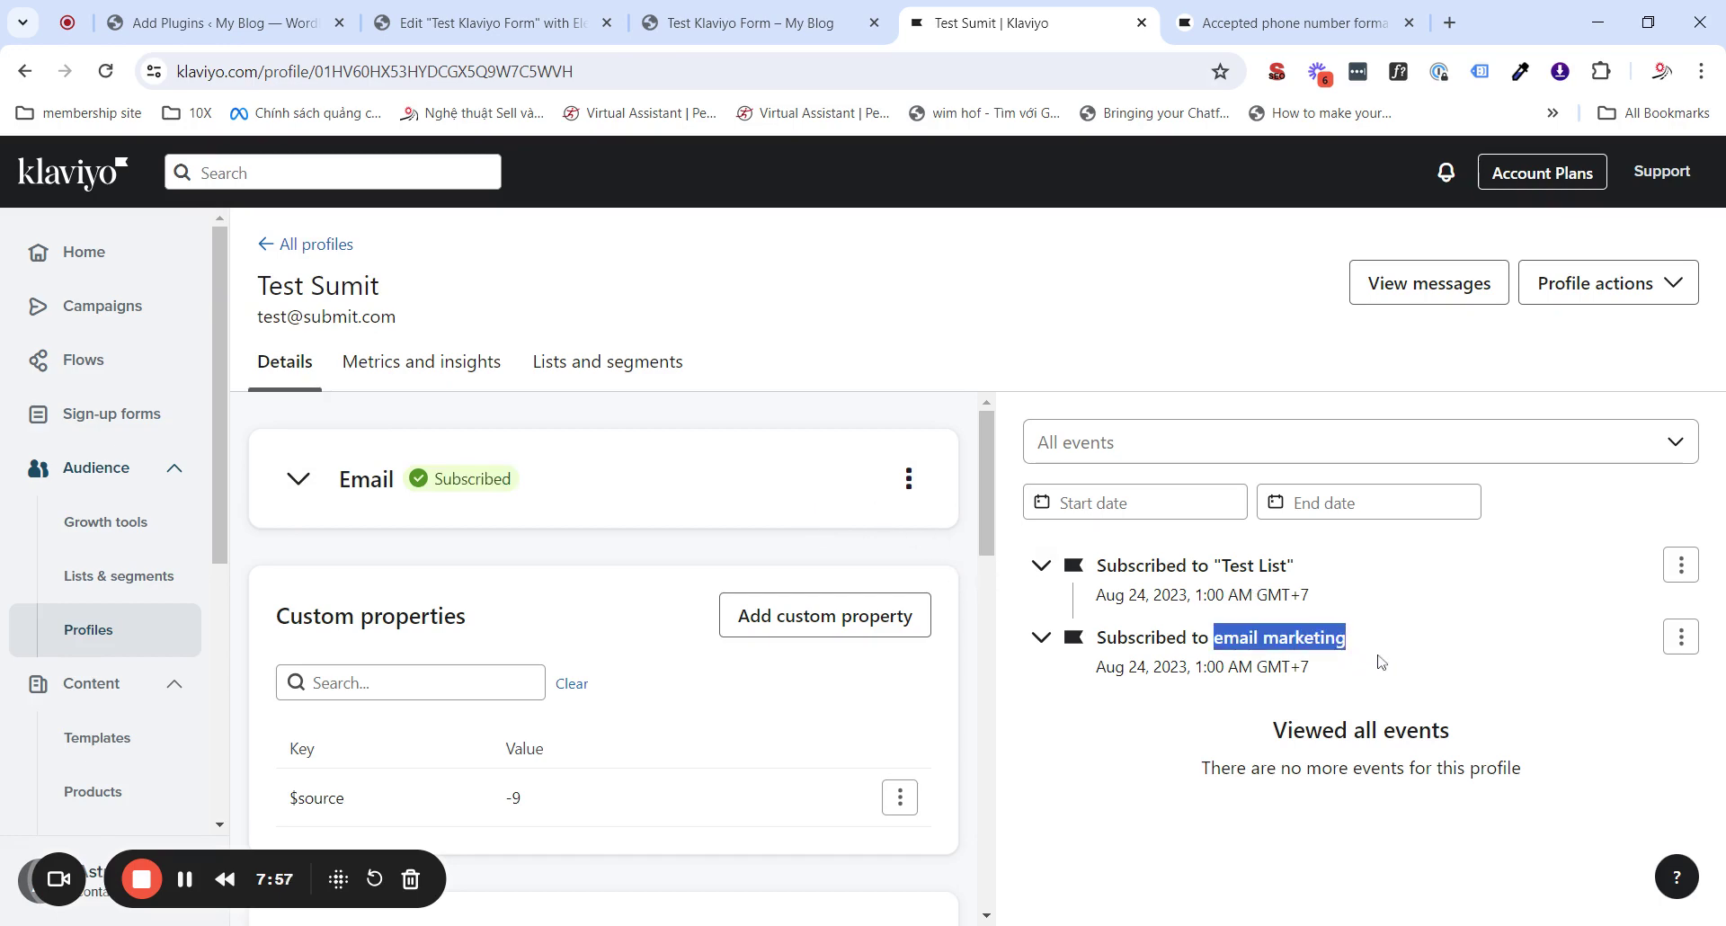
pyautogui.moveTo(1346, 575); pyautogui.dragTo(1193, 580)
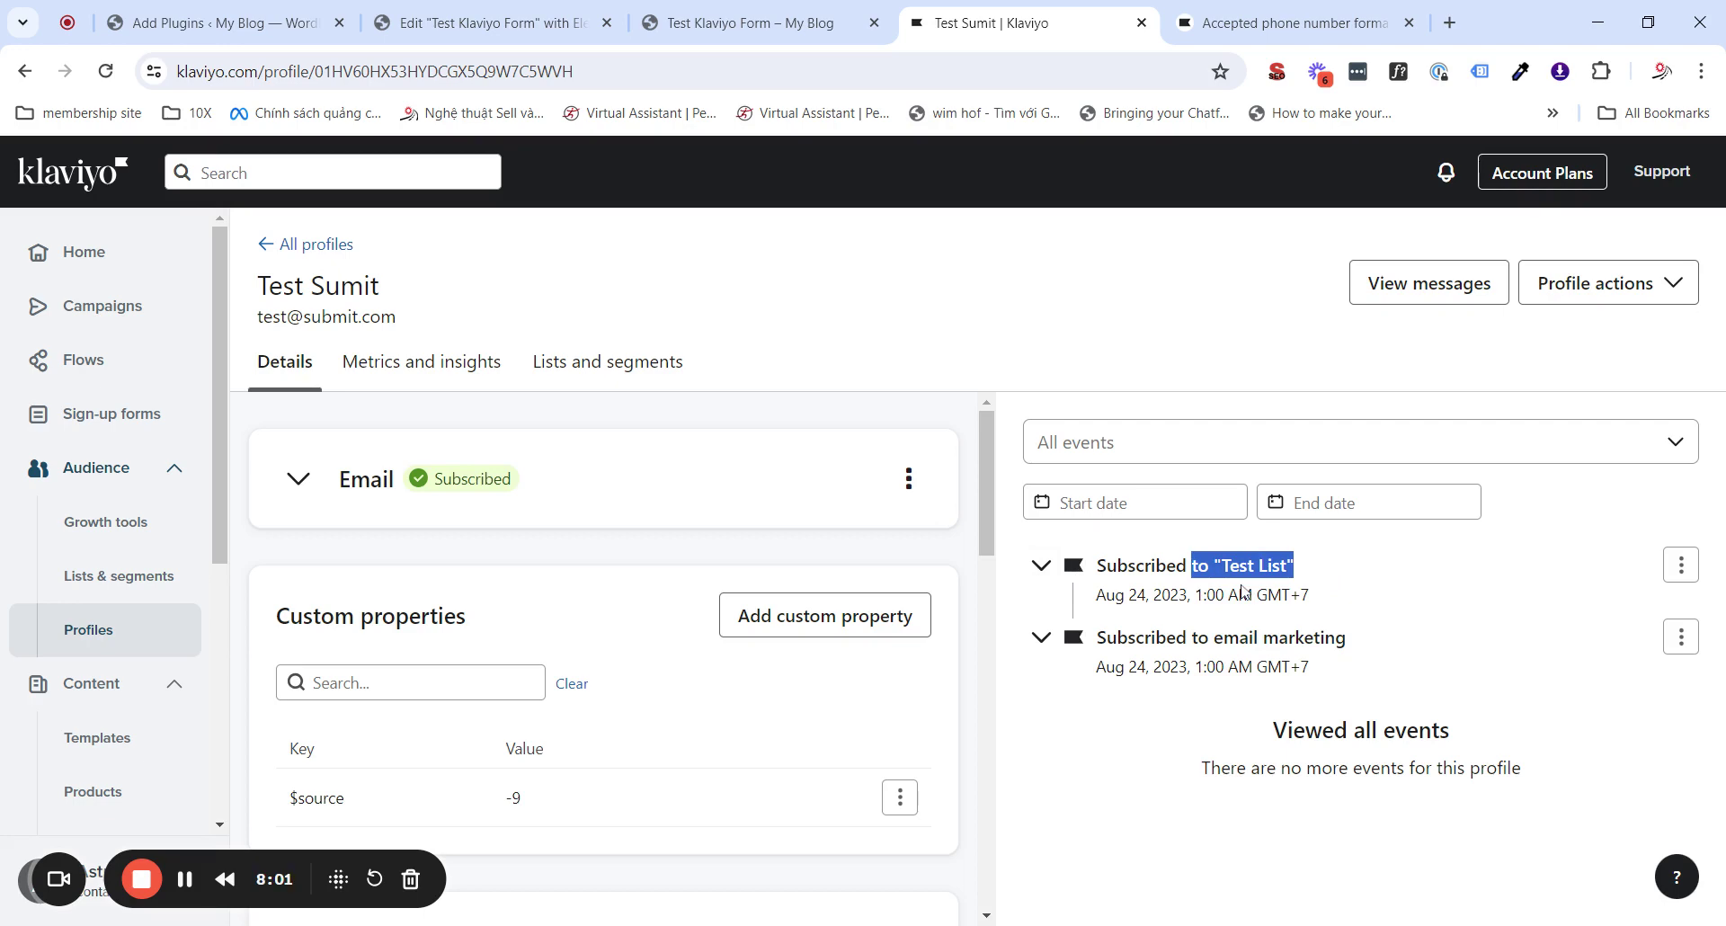